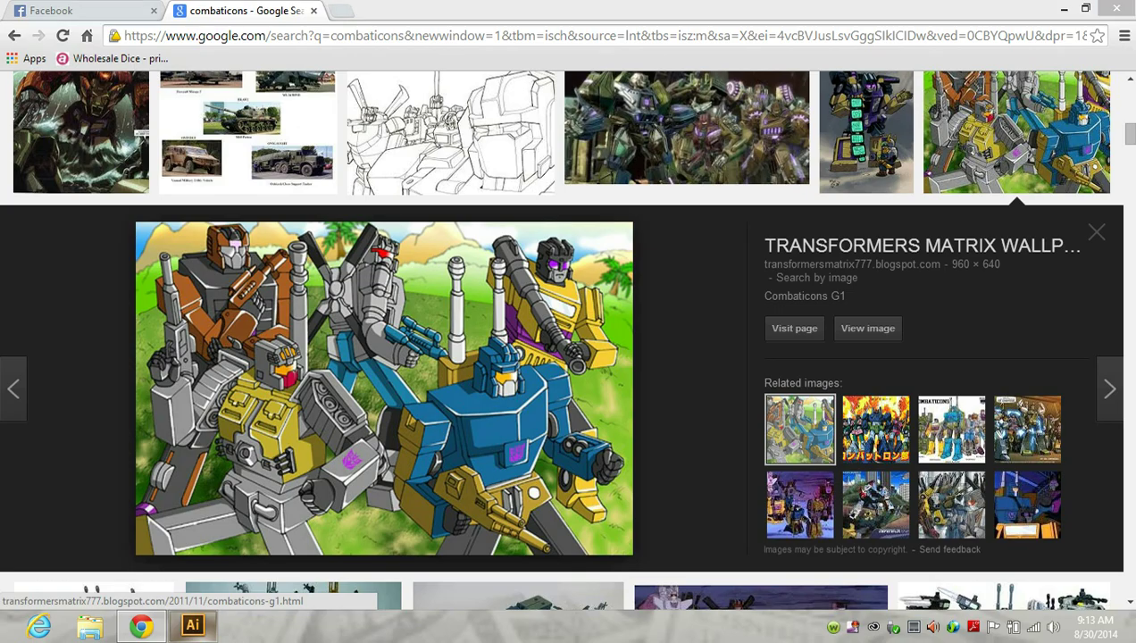
# Return to Combaticons.ai and zoom from 600% to 200% to show the whole wheeled robot
pyautogui.click(192, 625)
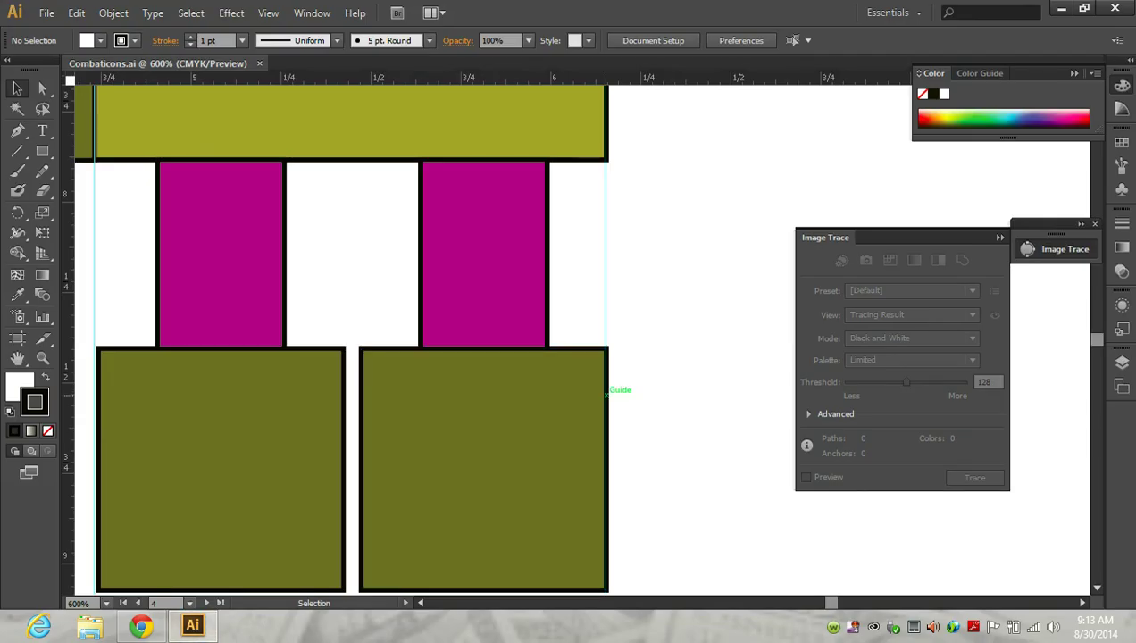
pyautogui.keyDown('alt'); pyautogui.scroll(1, 607, 390); pyautogui.keyUp('alt')
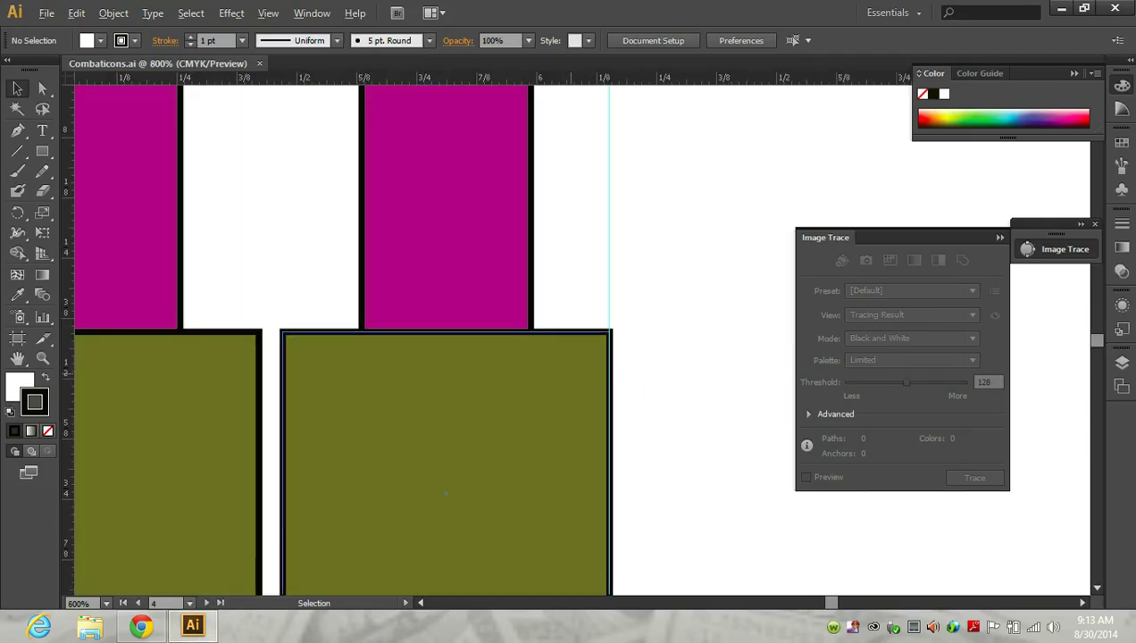
pyautogui.keyDown('alt'); pyautogui.scroll(-1, 543, 367); pyautogui.keyUp('alt')
pyautogui.keyDown('alt'); pyautogui.scroll(-1, 543, 366); pyautogui.keyUp('alt')
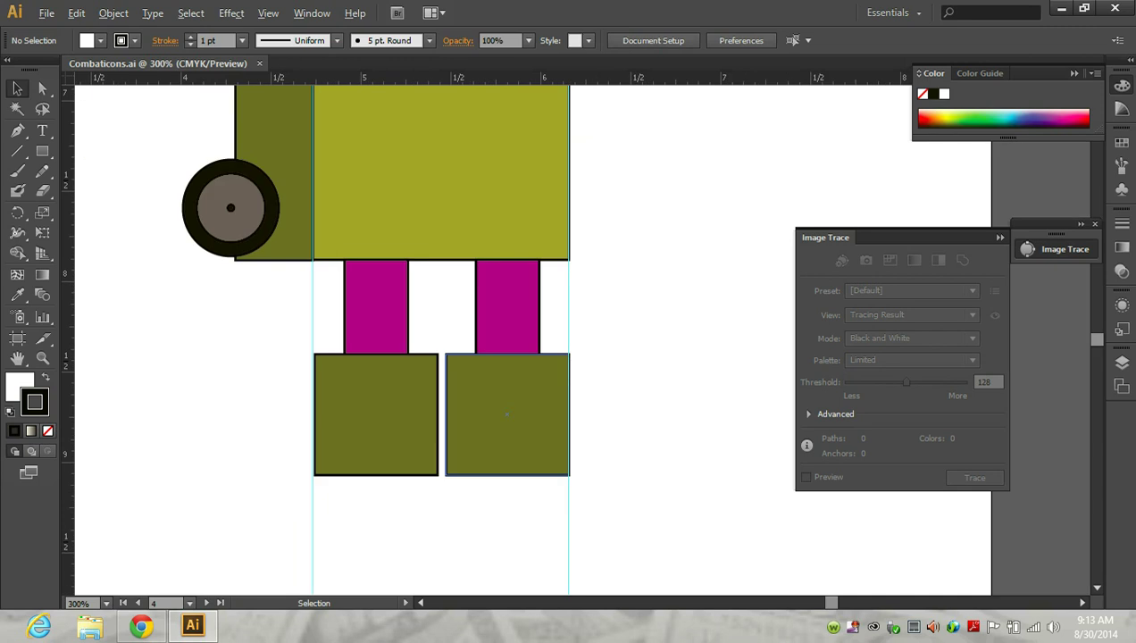
pyautogui.keyDown('alt'); pyautogui.scroll(-1, 506, 413); pyautogui.keyUp('alt')
pyautogui.scroll(1, 491, 340)
pyautogui.scroll(1, 477, 264)
pyautogui.scroll(2, 477, 264)
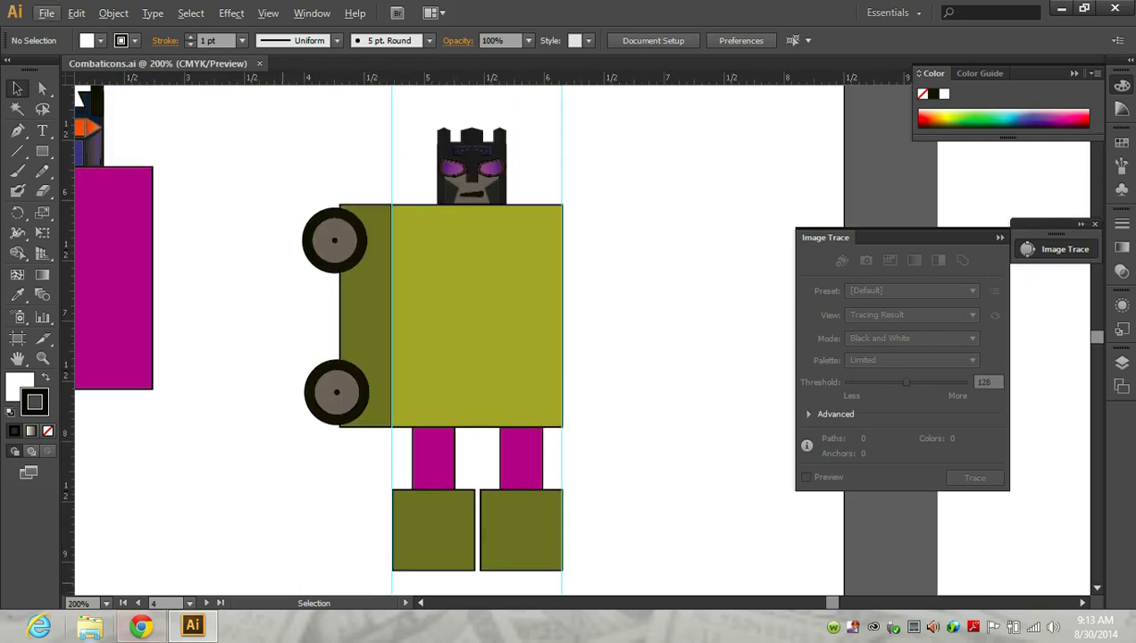
# Bring up the Combaticons G1 wallpaper in Google Images and scroll around to study it
pyautogui.click(141, 625)
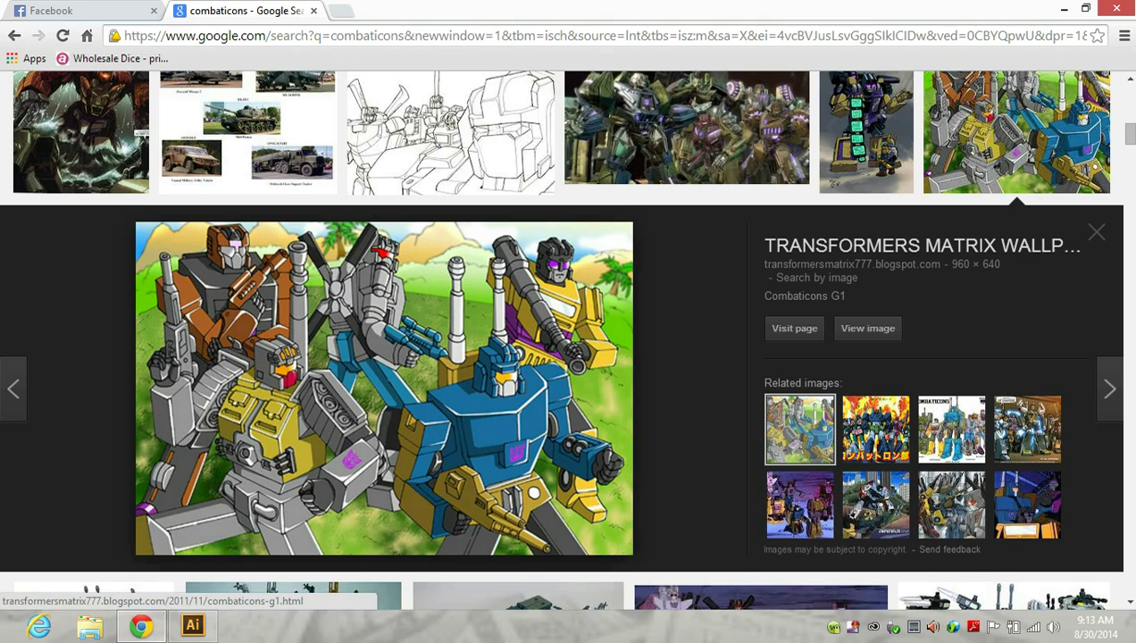
pyautogui.scroll(-1, 384, 388)
pyautogui.scroll(1, 384, 388)
pyautogui.scroll(1, 384, 388)
pyautogui.scroll(-1, 384, 389)
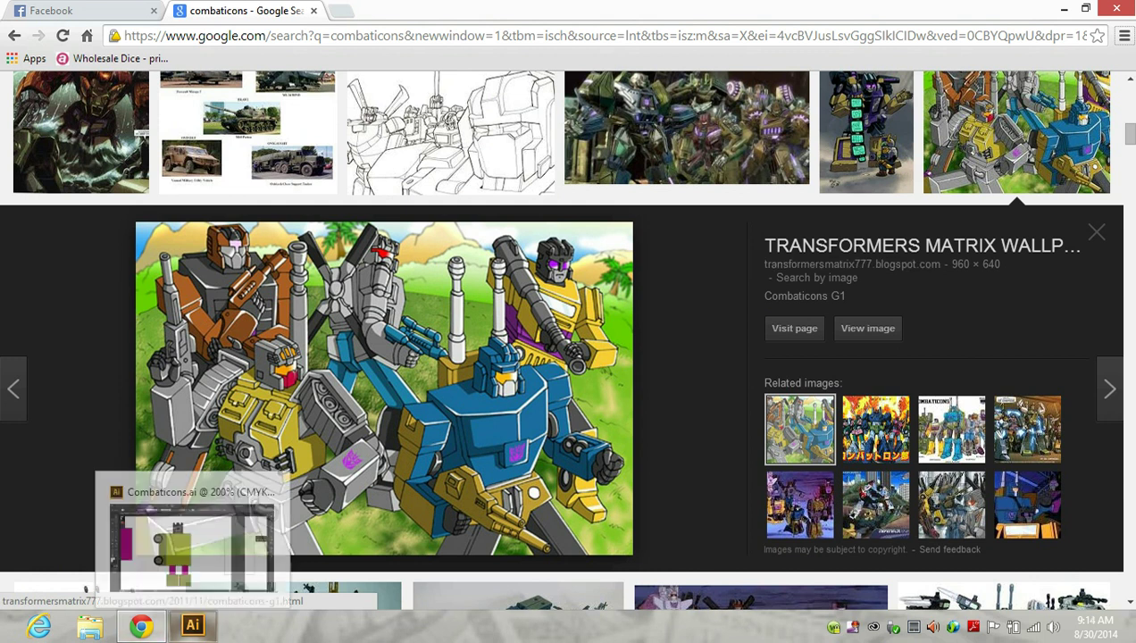
# Return to Combaticons.ai and zoom in close on the blue sign standing on magenta legs
pyautogui.click(192, 626)
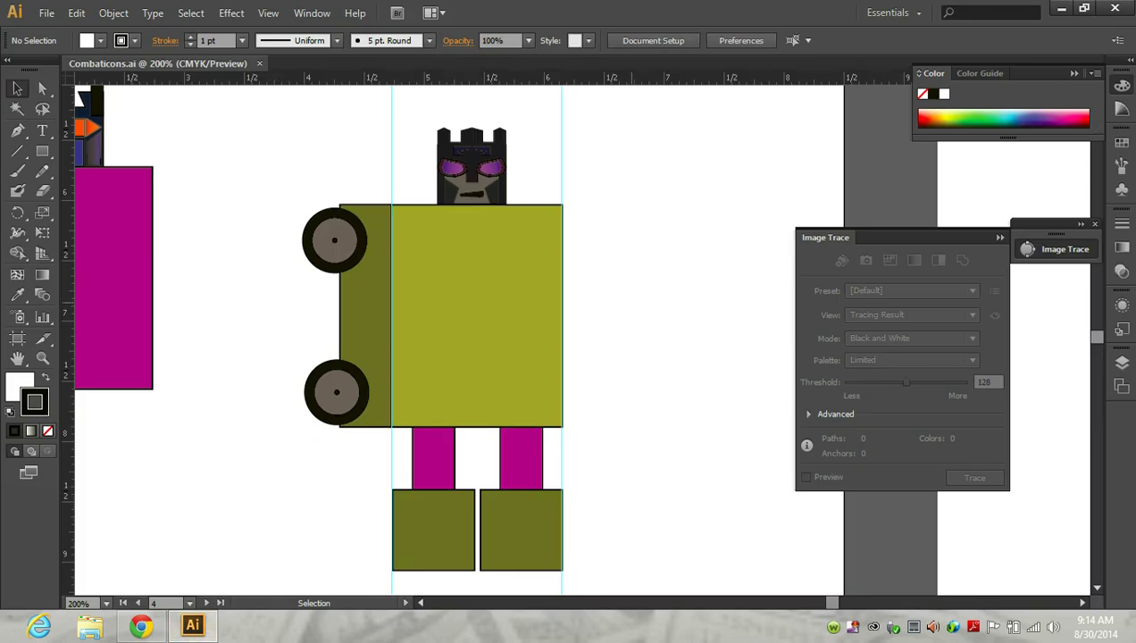
pyautogui.scroll(1, 312, 340)
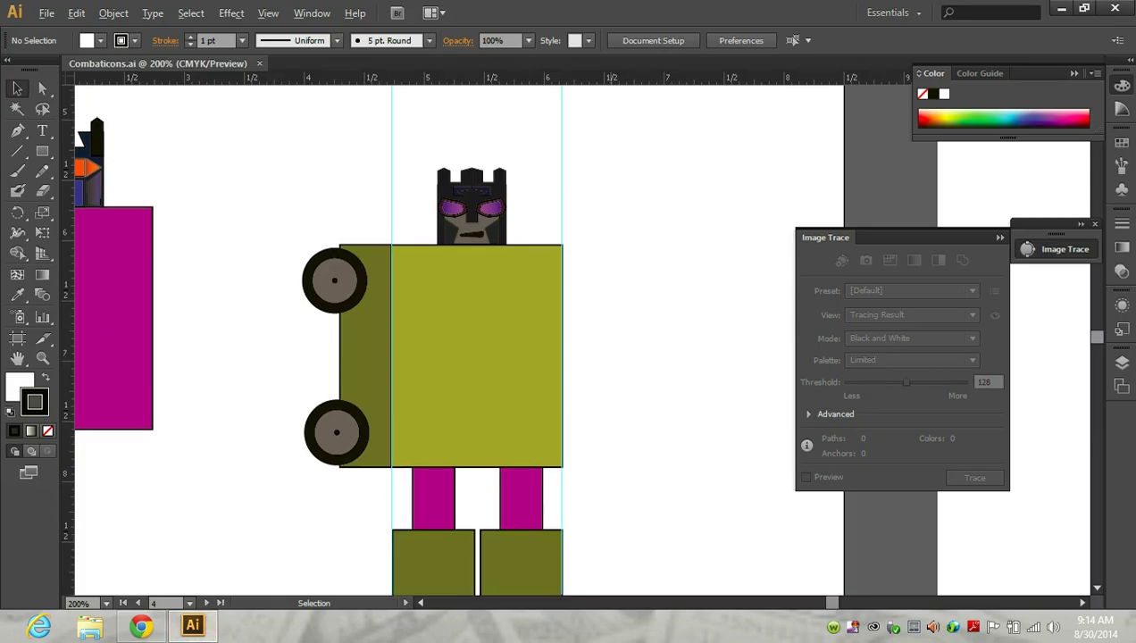
pyautogui.hotkey('ctrl', '-')
pyautogui.hotkey('ctrl', '+')
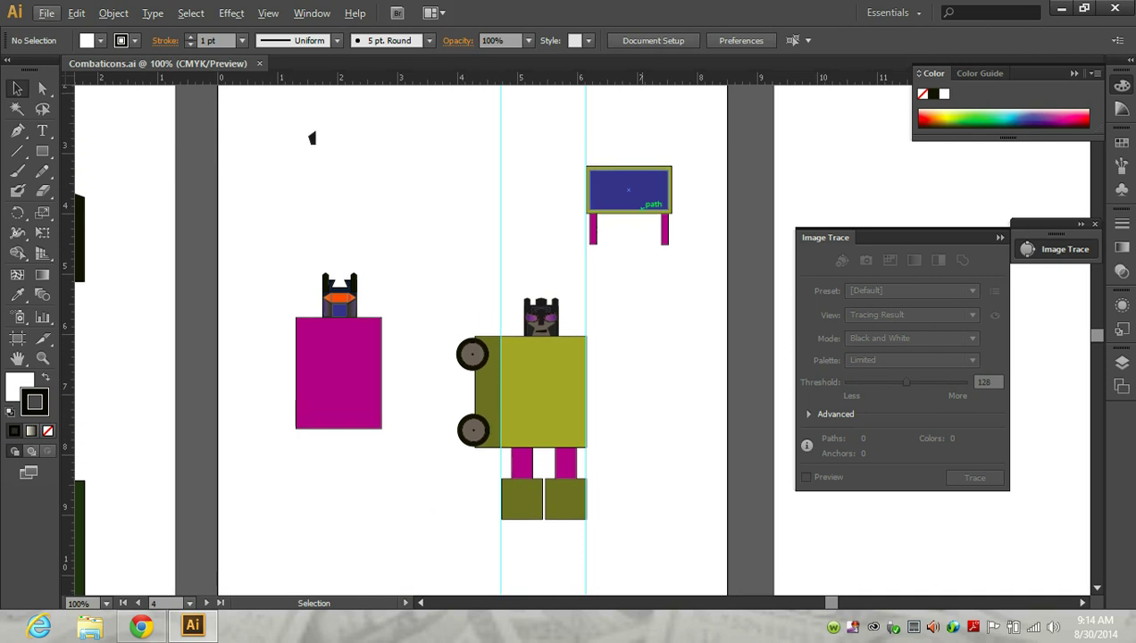
pyautogui.hotkey('ctrl', '+')
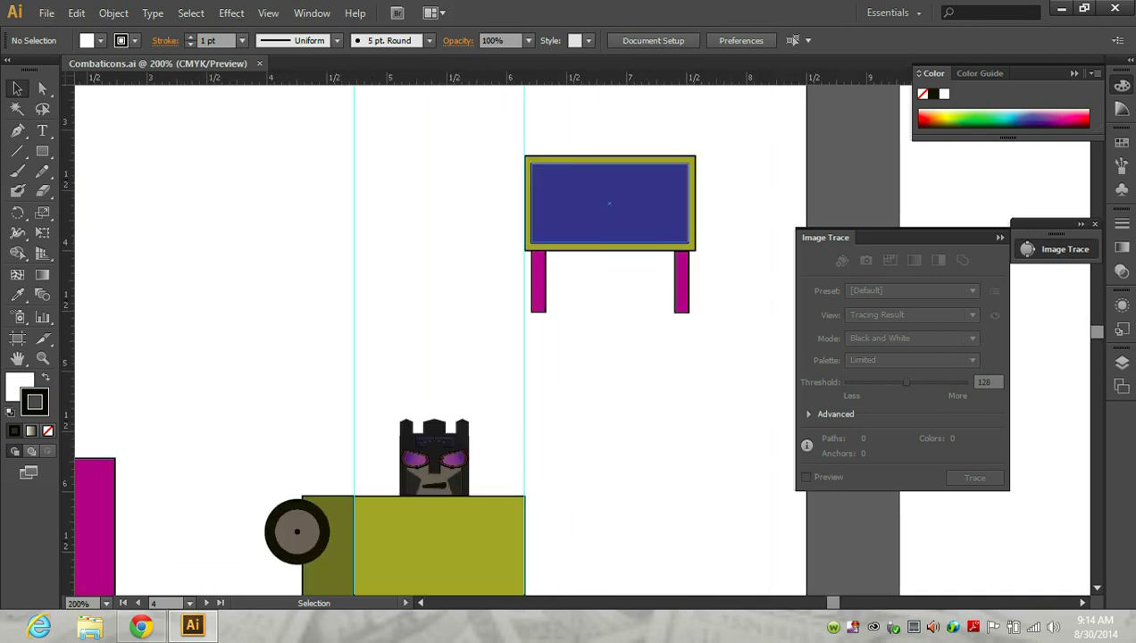
pyautogui.hotkey('ctrl', '+')
pyautogui.press('m')
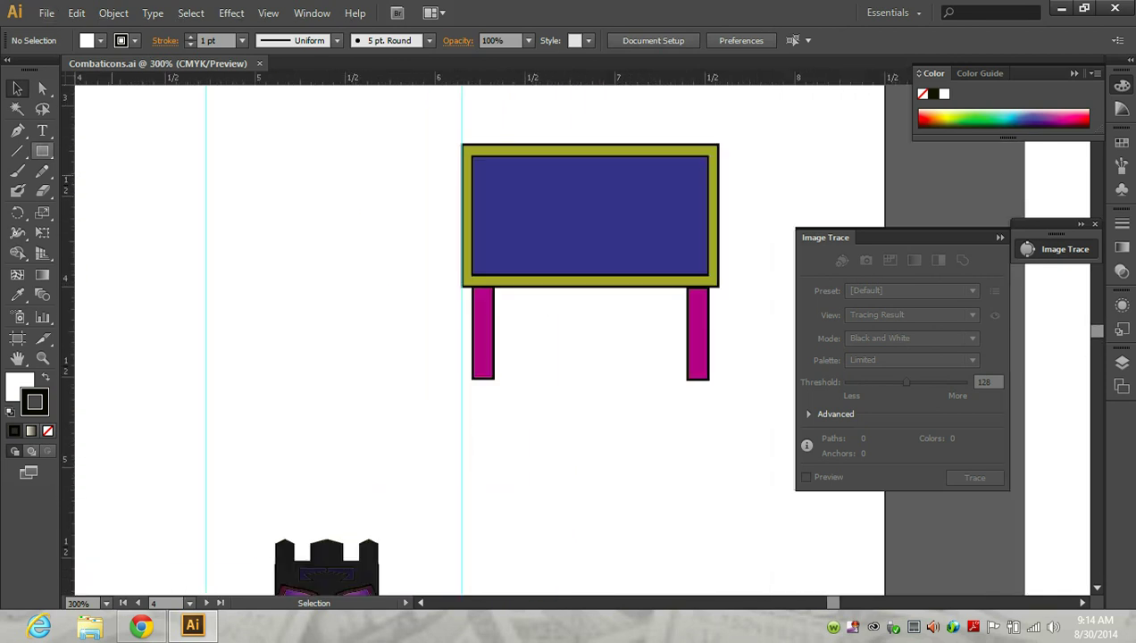
# Draw a narrow, tall white rectangle to the left of the blue sign
pyautogui.moveTo(312, 180)
pyautogui.mouseDown()
pyautogui.moveTo(341, 215)
pyautogui.moveTo(345, 293)
pyautogui.mouseUp()
pyautogui.press('v')
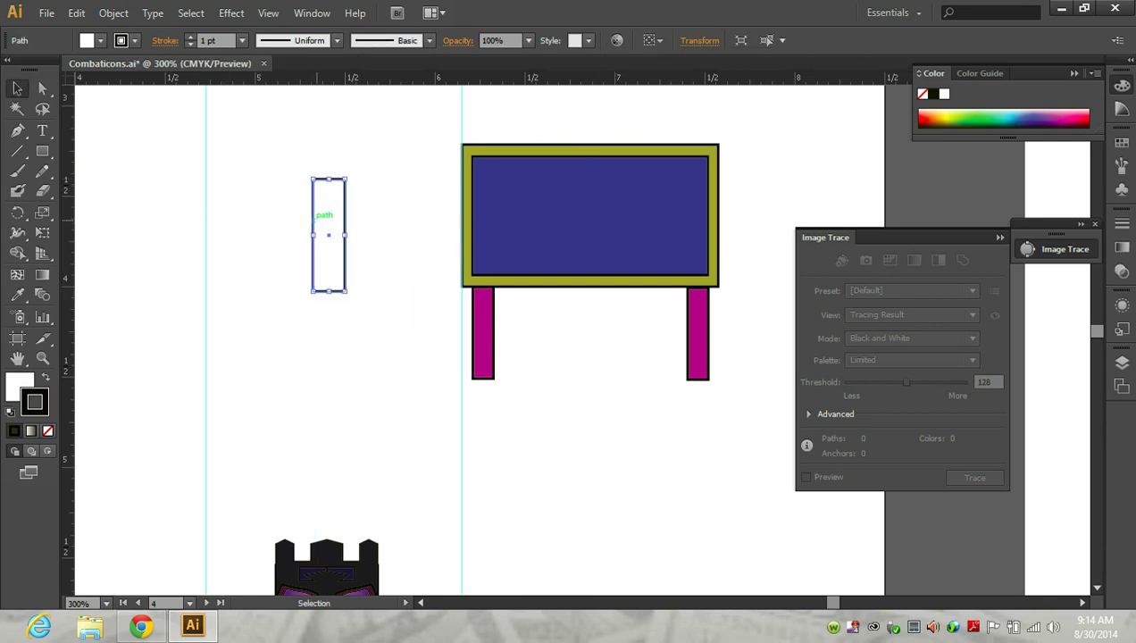
pyautogui.moveTo(520, 118); pyautogui.dragTo(598, 320)
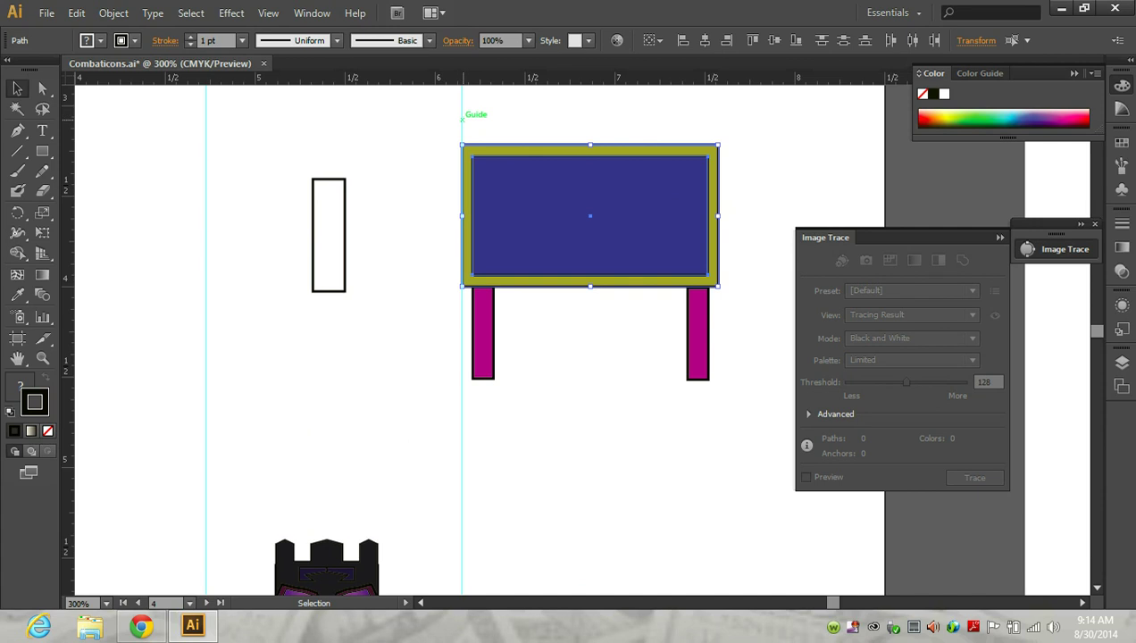
# Delete the vertical guide along the sign's edge and select the sign with both legs
pyautogui.click(461, 118)
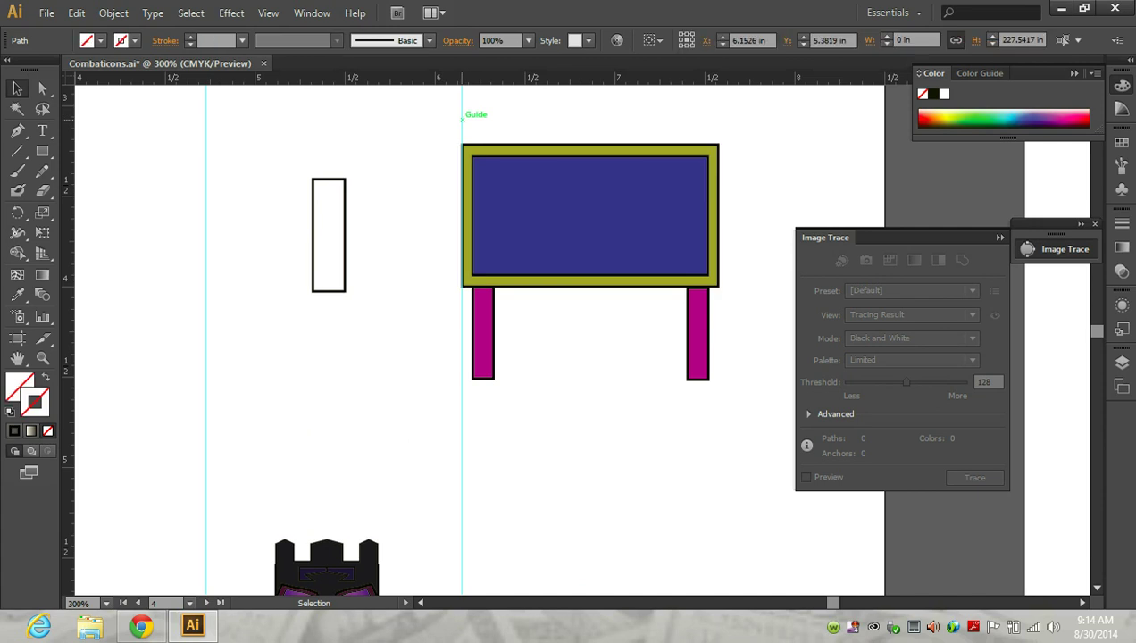
pyautogui.press('Delete')
pyautogui.moveTo(438, 132); pyautogui.dragTo(733, 385)
pyautogui.moveTo(441, 126); pyautogui.dragTo(734, 420)
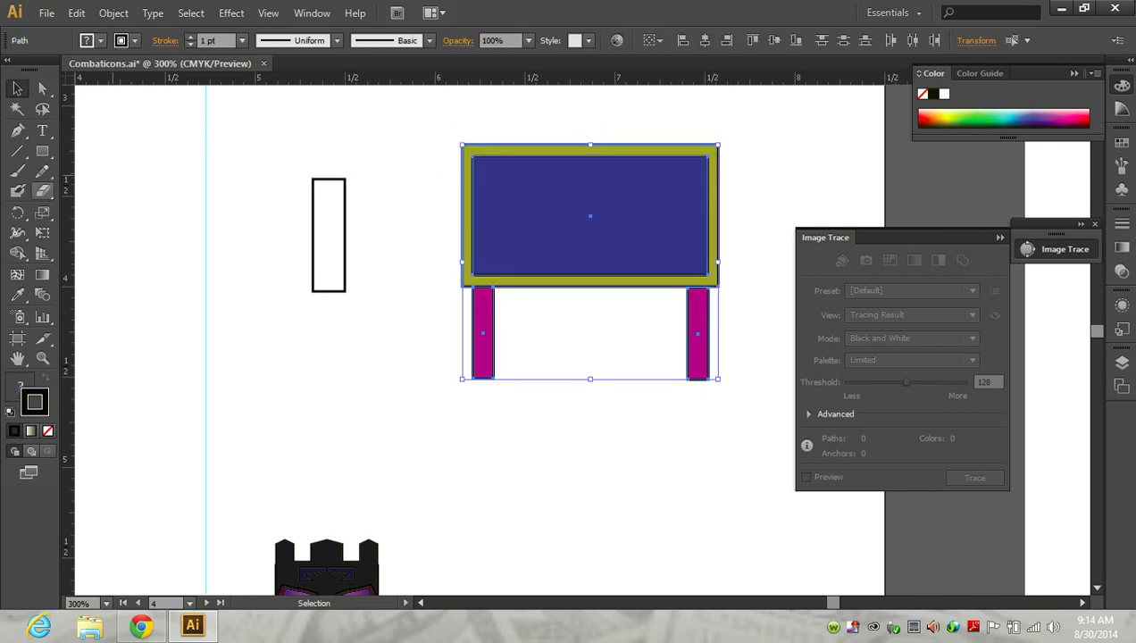
# Group the sign and legs, then move the white rectangle onto the board as a thin centre bar
pyautogui.click(114, 12)
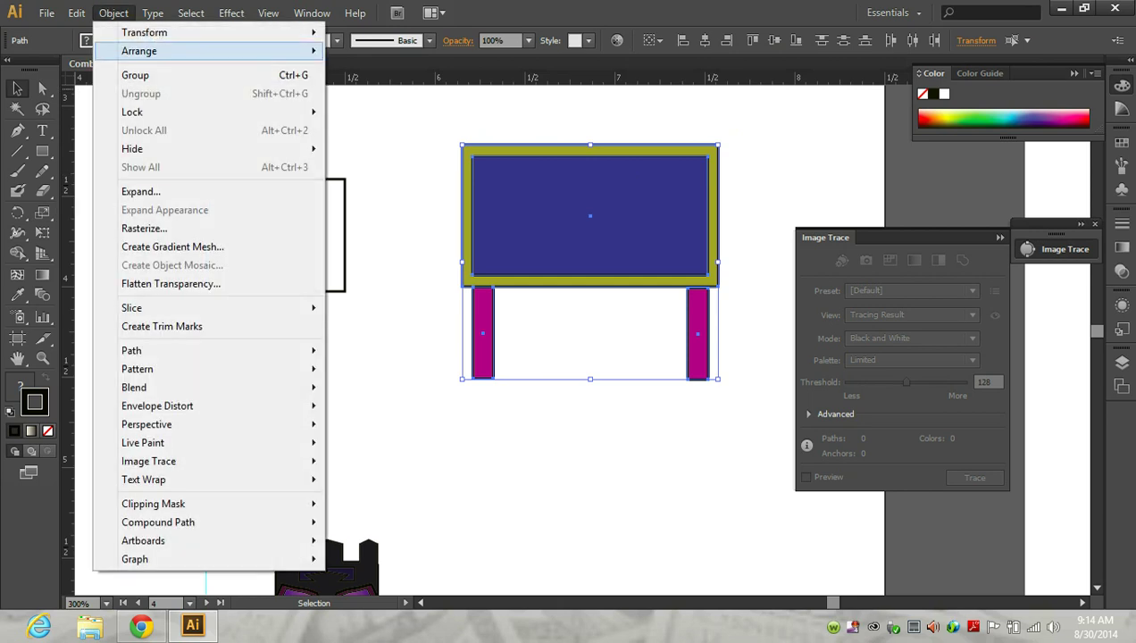
pyautogui.click(134, 75)
pyautogui.click(357, 223)
pyautogui.moveTo(345, 223); pyautogui.dragTo(606, 213)
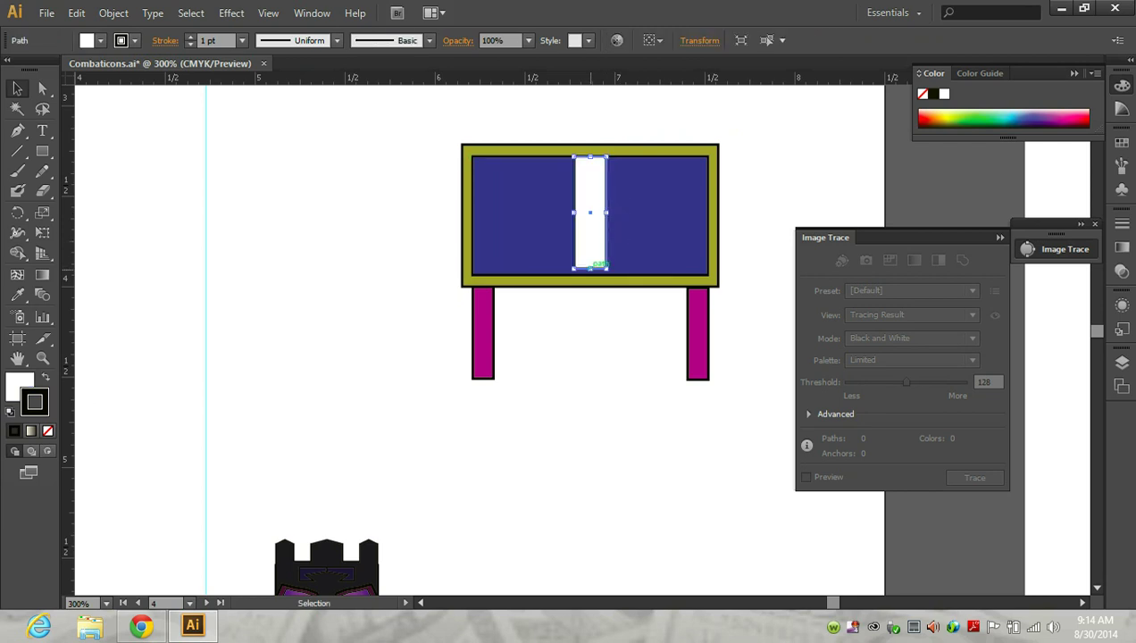
pyautogui.moveTo(596, 265); pyautogui.dragTo(596, 275)
pyautogui.moveTo(606, 215); pyautogui.dragTo(589, 216)
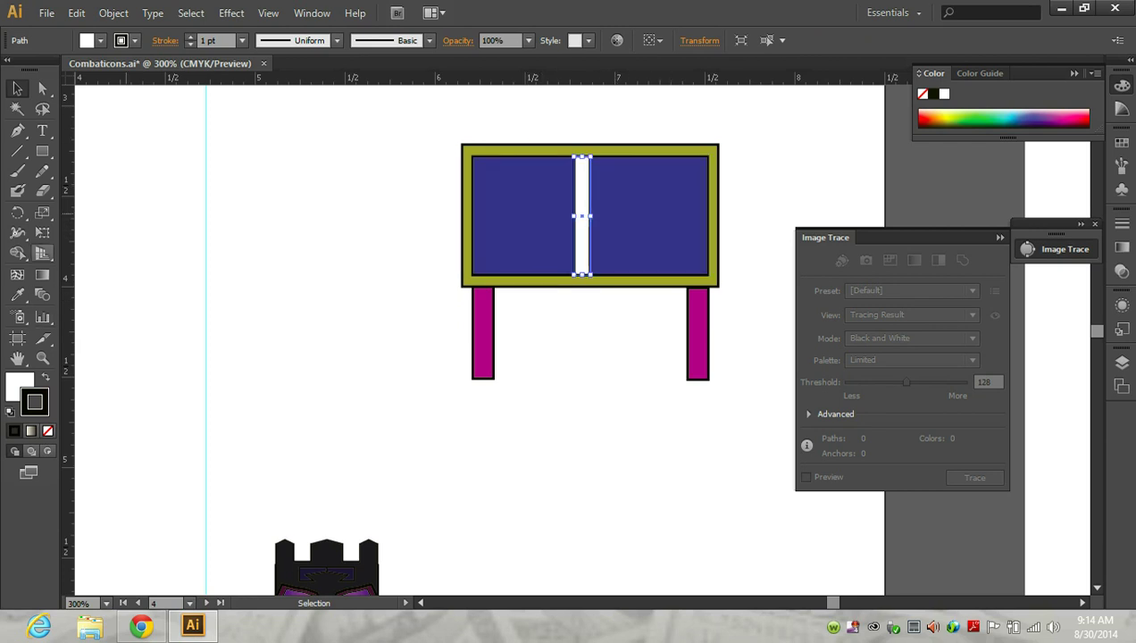
# Colour the divider bar with the frame's yellow-green via the Eyedropper, then select the whole sign
pyautogui.hotkey('shift', 'x')
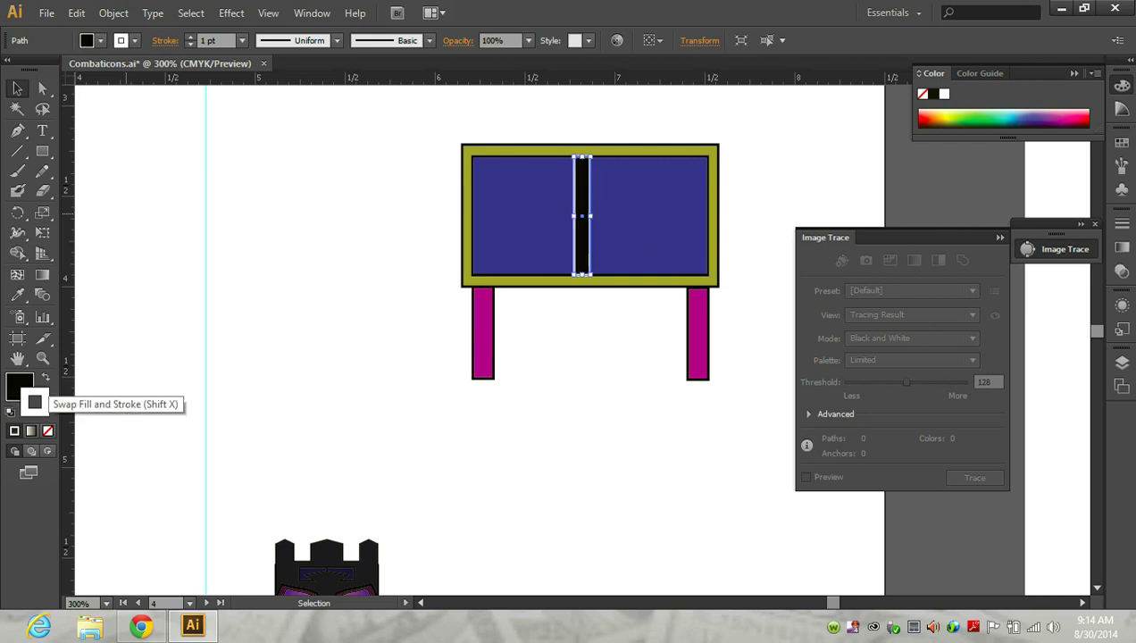
pyautogui.click(36, 404)
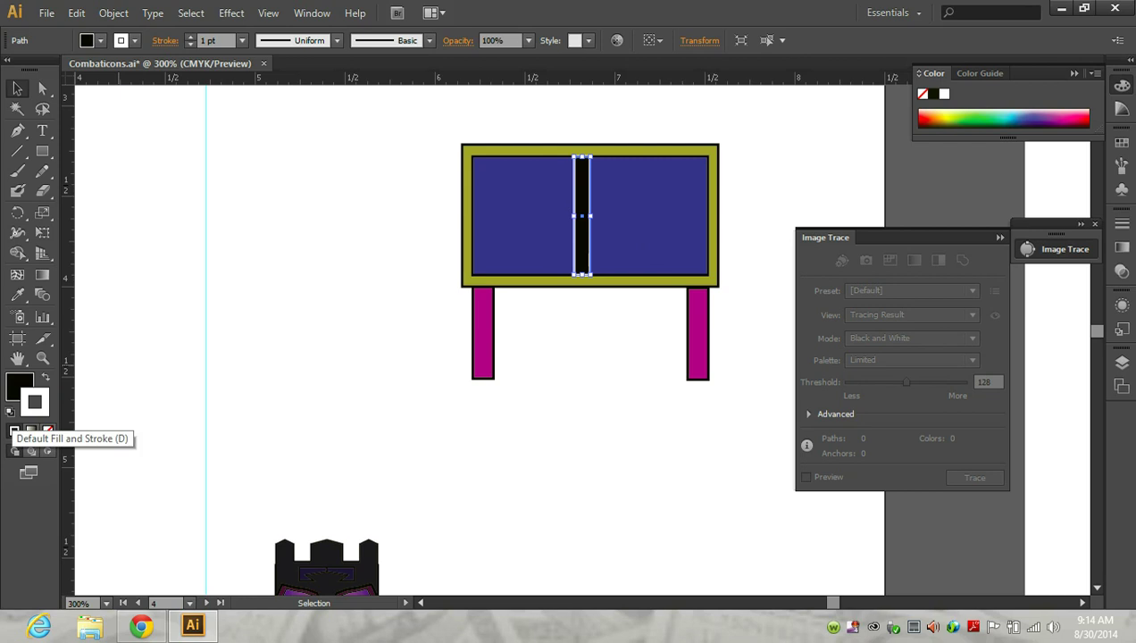
pyautogui.click(11, 412)
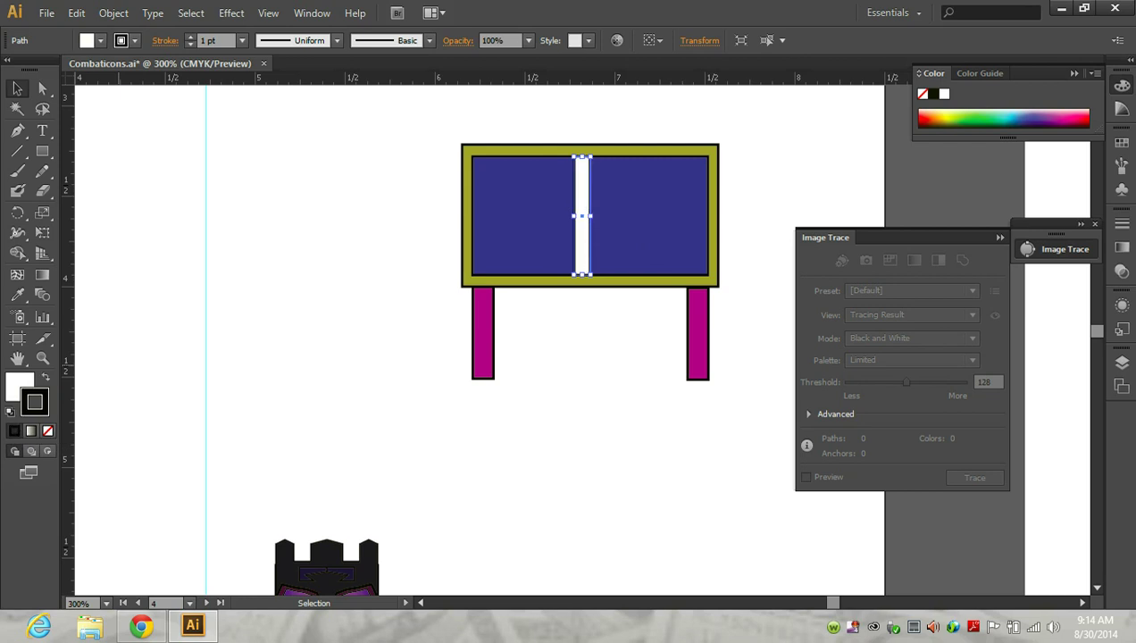
pyautogui.click(19, 386)
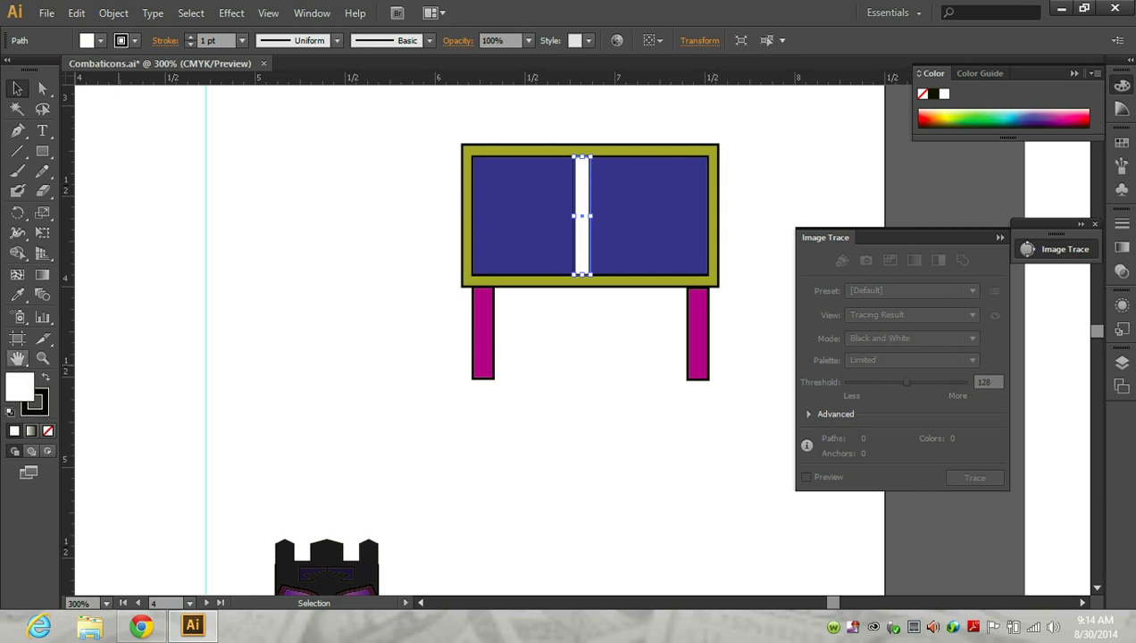
pyautogui.press('x')
pyautogui.click(17, 295)
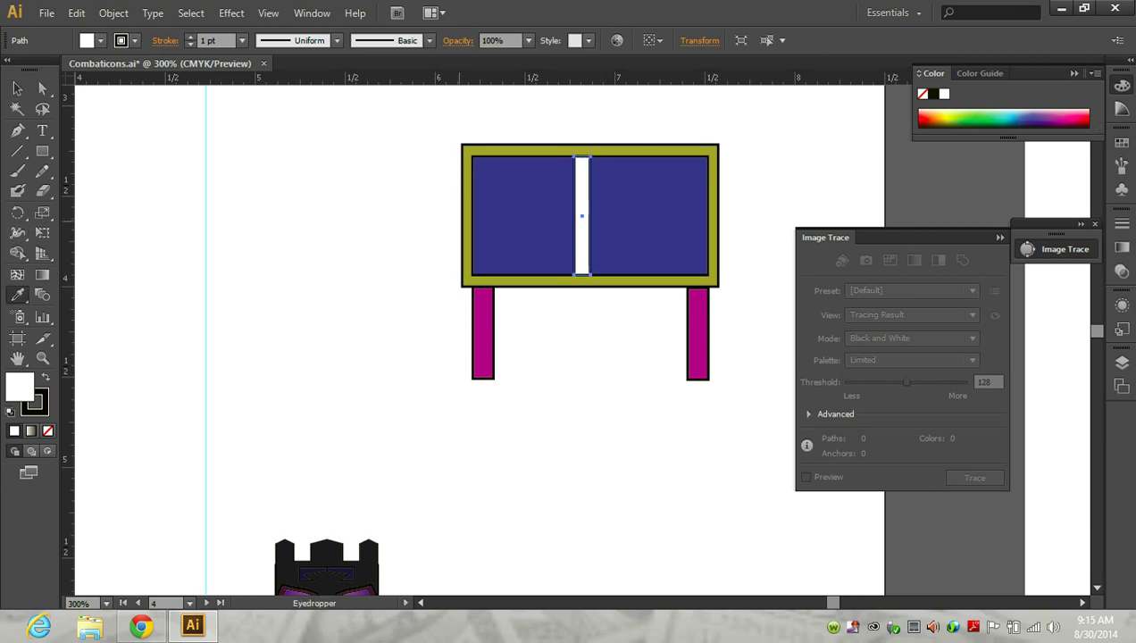
pyautogui.click(466, 214)
pyautogui.press('v')
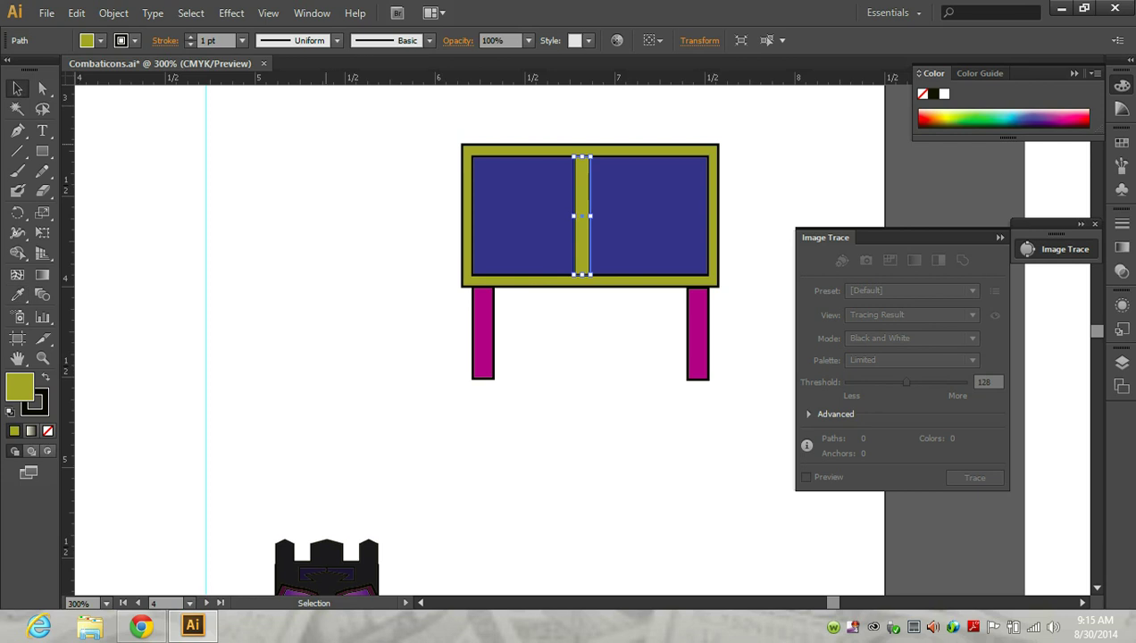
pyautogui.moveTo(414, 134)
pyautogui.mouseDown()
pyautogui.moveTo(766, 307)
pyautogui.moveTo(766, 321)
pyautogui.mouseUp()
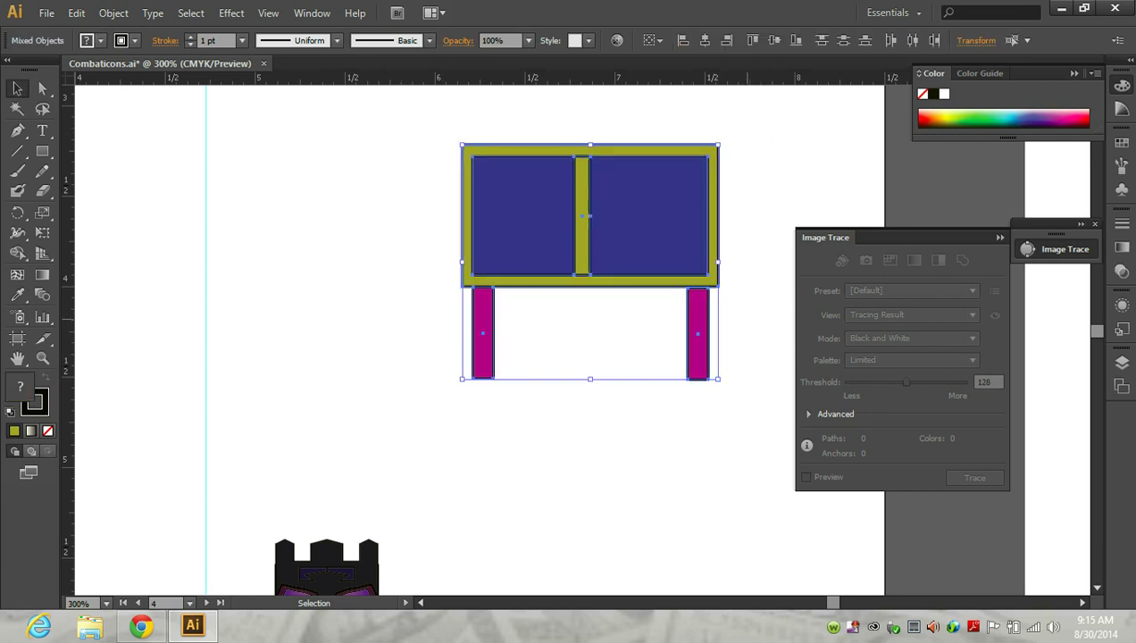
# Centre-align the sign pieces, deselect, and scroll down to the wheeled olive side panel
pyautogui.click(704, 40)
pyautogui.hotkey('ctrl', 'shift', 'a')
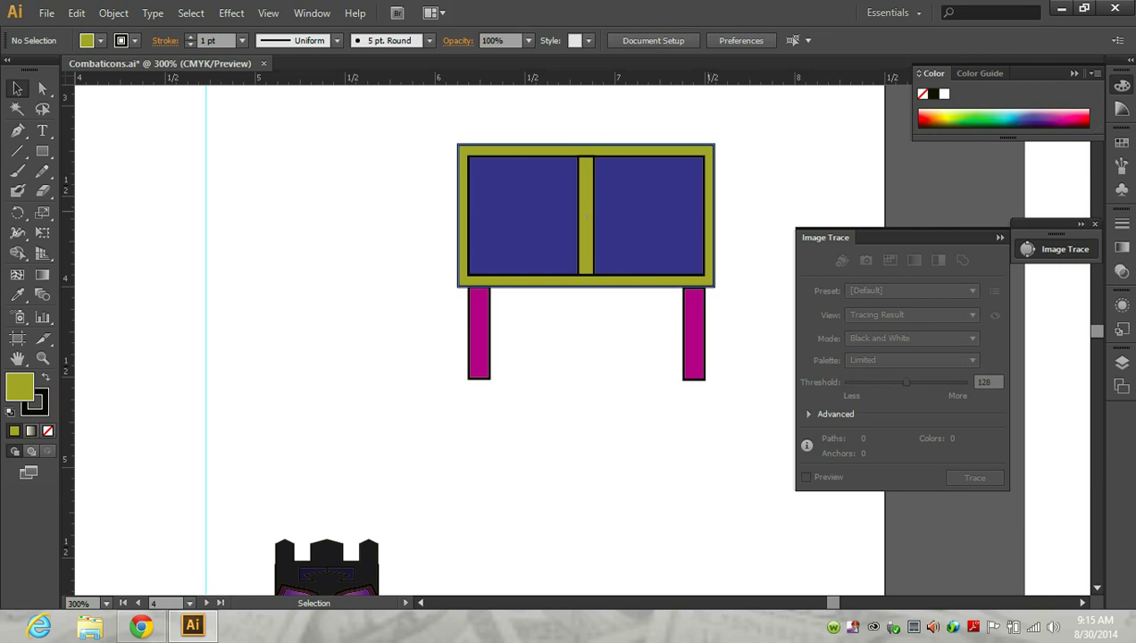
pyautogui.keyDown('alt'); pyautogui.scroll(-2, 715, 205); pyautogui.keyUp('alt')
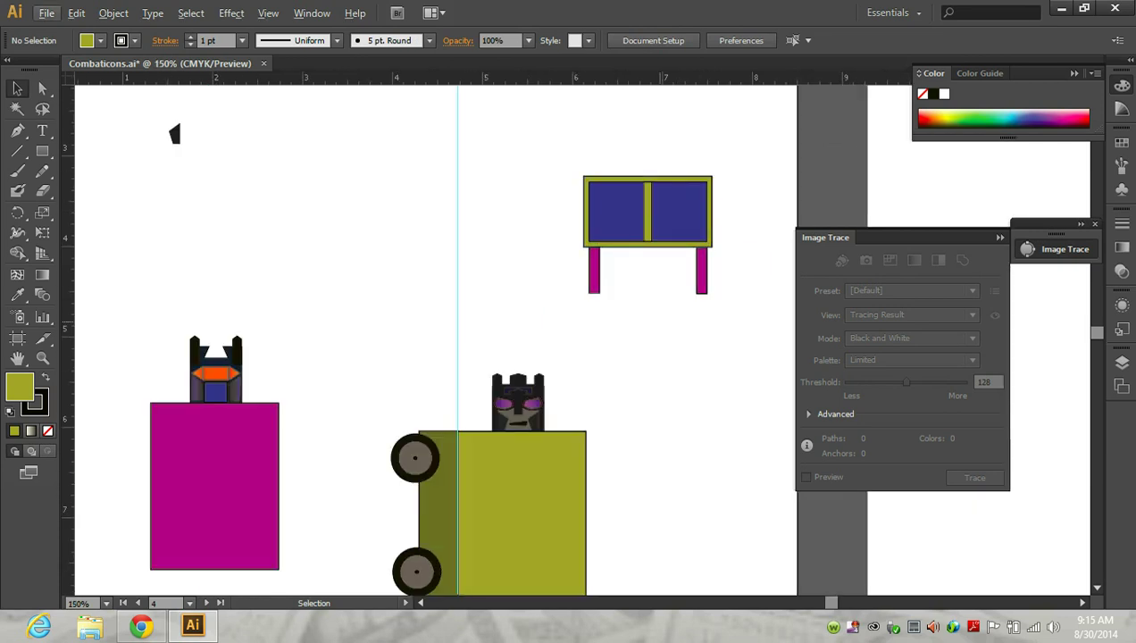
pyautogui.scroll(-1, 715, 205)
pyautogui.scroll(-1, 437, 339)
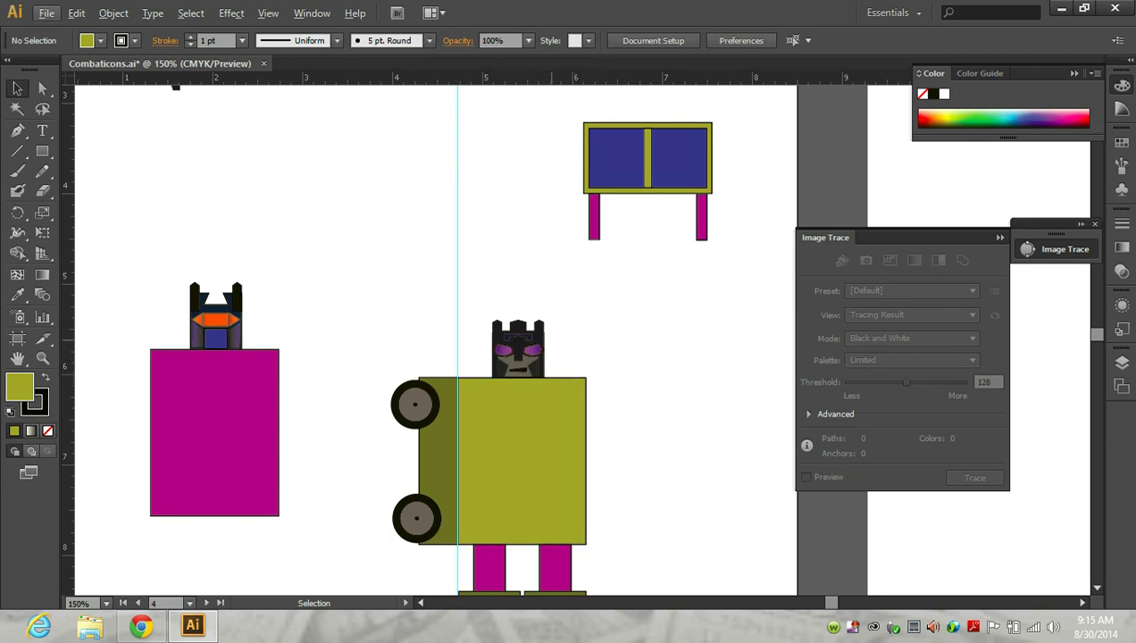
pyautogui.scroll(-1, 523, 420)
pyautogui.scroll(-1, 386, 357)
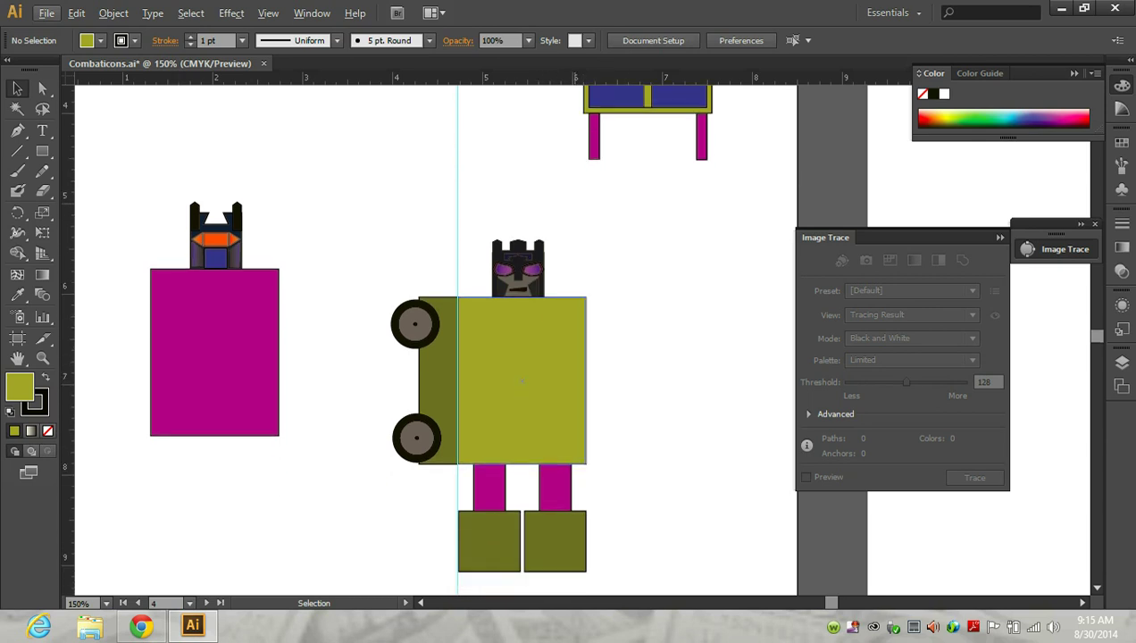
pyautogui.scroll(1, 387, 357)
pyautogui.scroll(2, 386, 358)
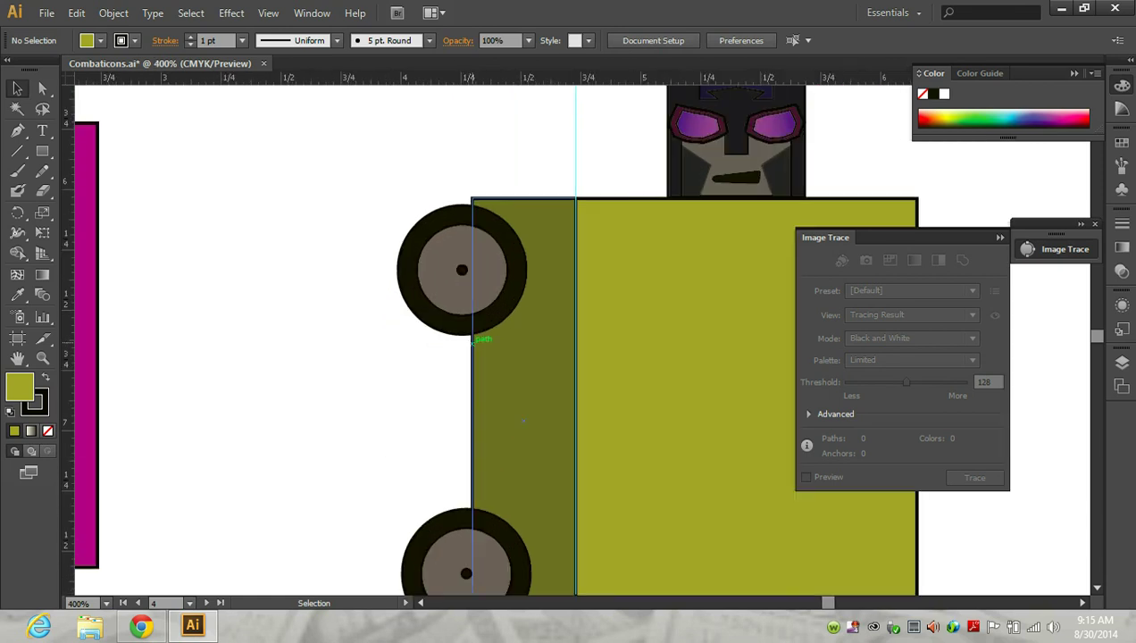
pyautogui.scroll(-2, 523, 360)
pyautogui.scroll(-2, 523, 360)
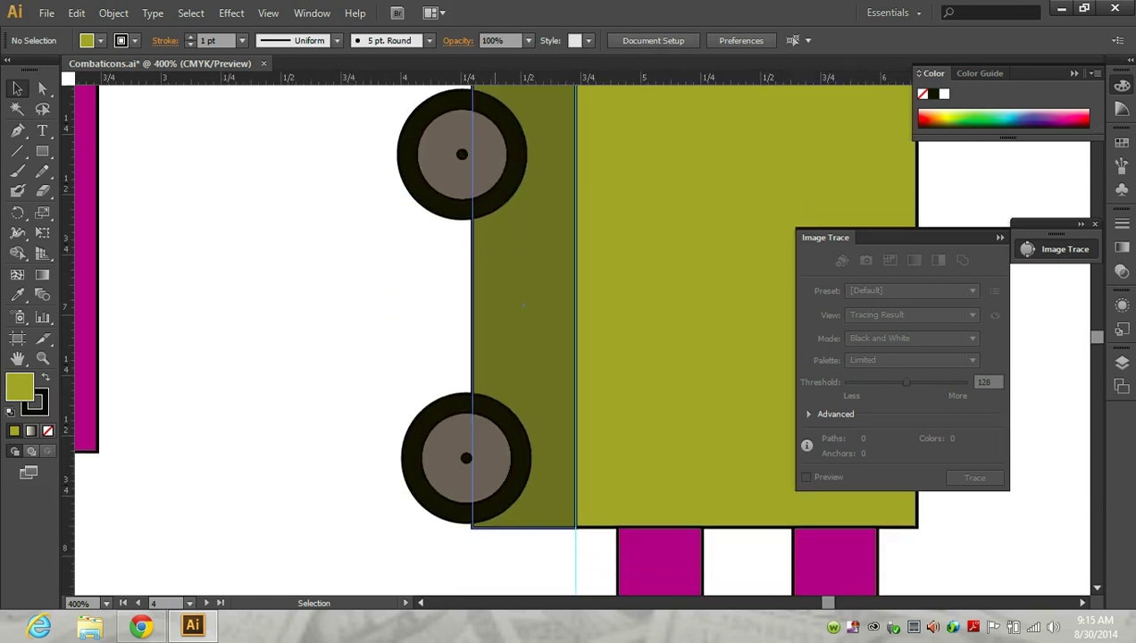
pyautogui.scroll(-1, 524, 360)
pyautogui.scroll(-1, 523, 224)
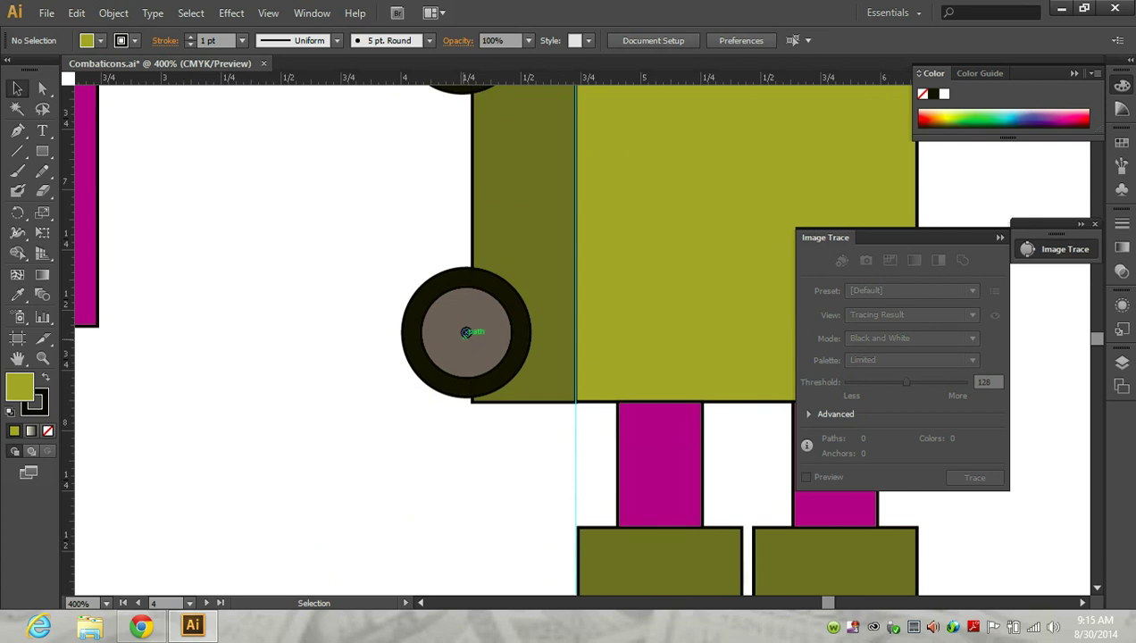
# Nudge the whole wheel up two steps with the arrow key
pyautogui.moveTo(401, 263)
pyautogui.mouseDown()
pyautogui.moveTo(459, 384)
pyautogui.moveTo(532, 398)
pyautogui.mouseUp()
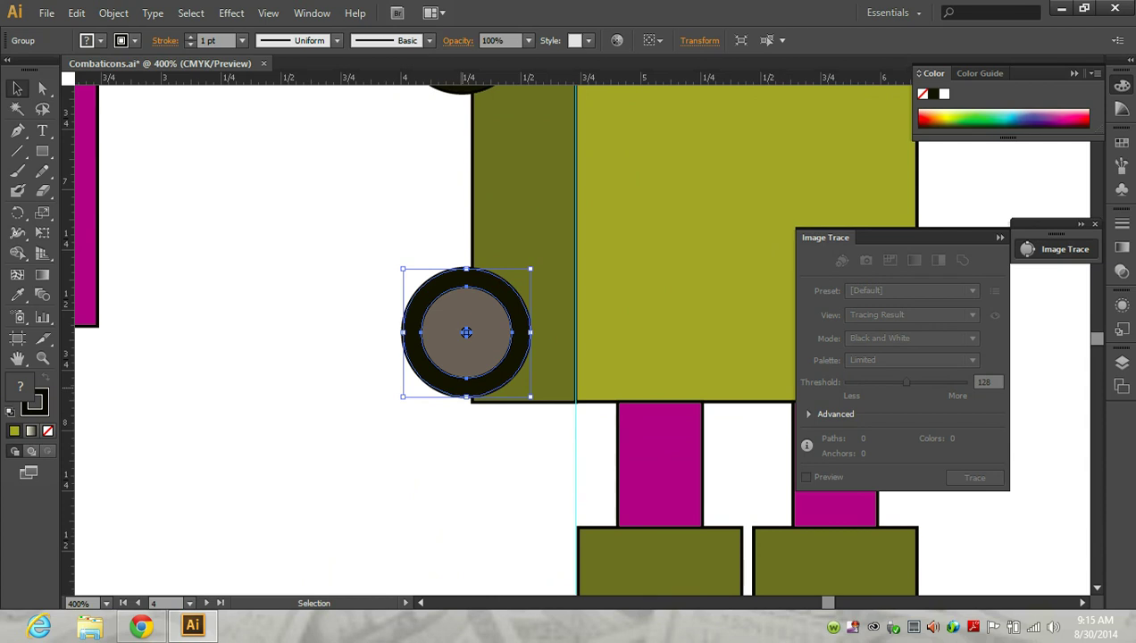
pyautogui.press('Up')
pyautogui.press('Up')
pyautogui.press('Up')
pyautogui.press('Up')
pyautogui.press('Up')
pyautogui.press('Up')
pyautogui.press('Up')
pyautogui.press('Up')
pyautogui.press('Up')
pyautogui.press('Up')
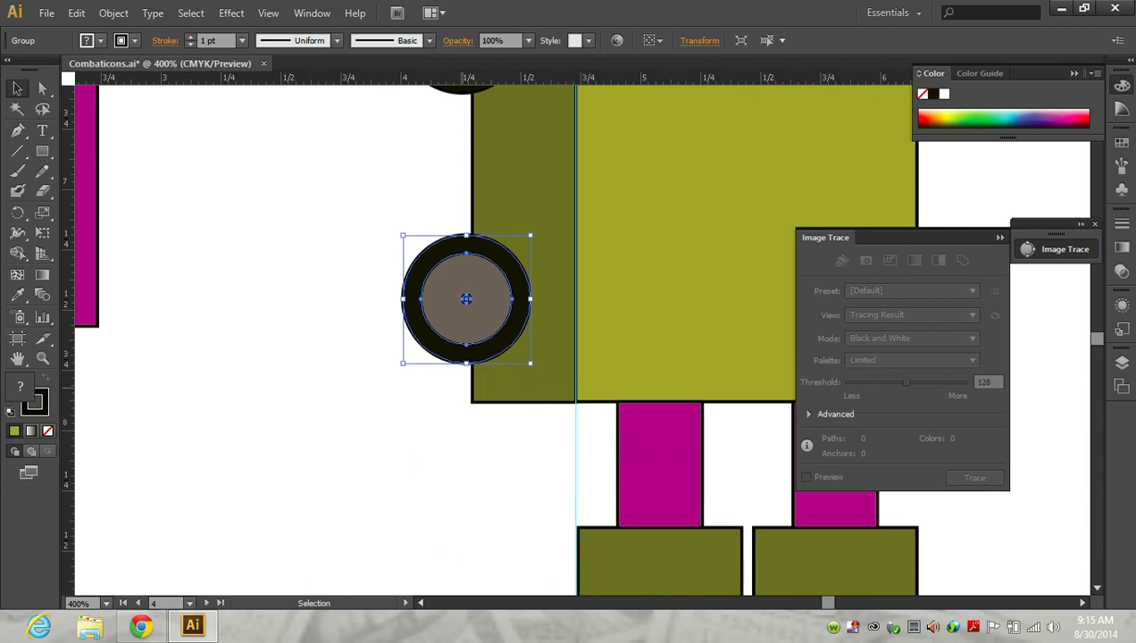
pyautogui.press('Up')
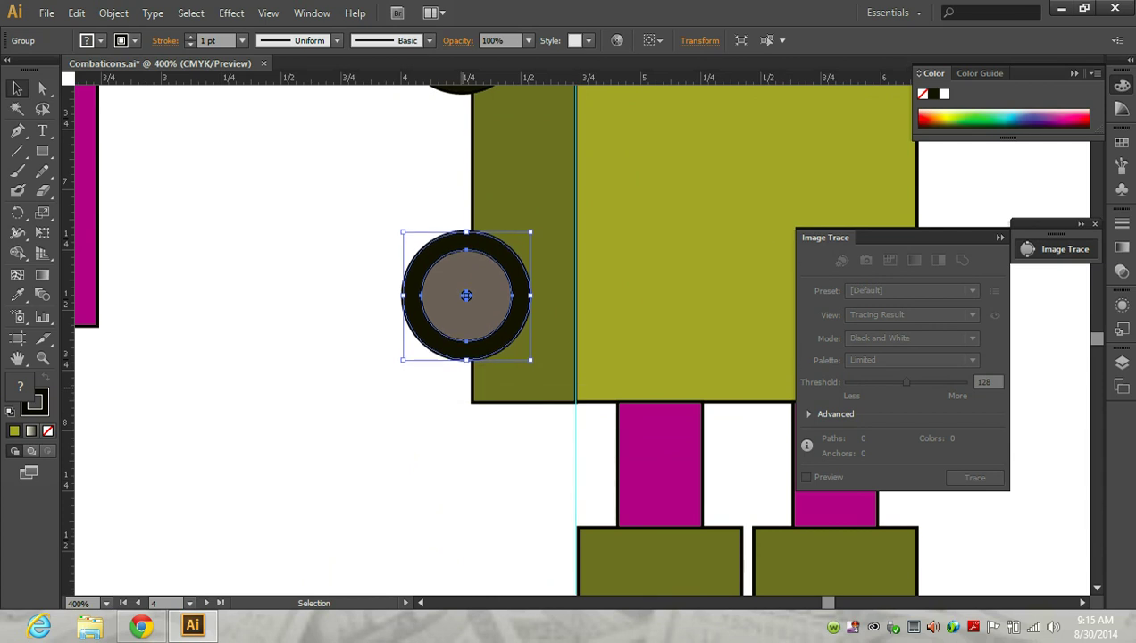
pyautogui.hotkey('ctrl', 'shift', 'a')
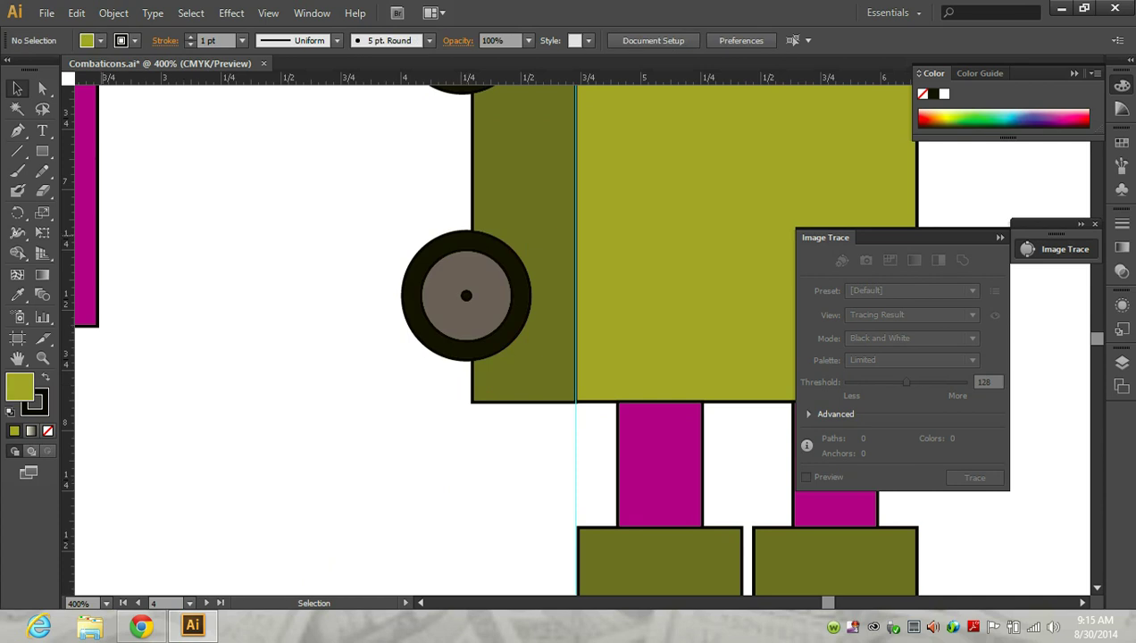
# Draw a small olive rectangle at the bottom of the side panel and position it
pyautogui.click(42, 151)
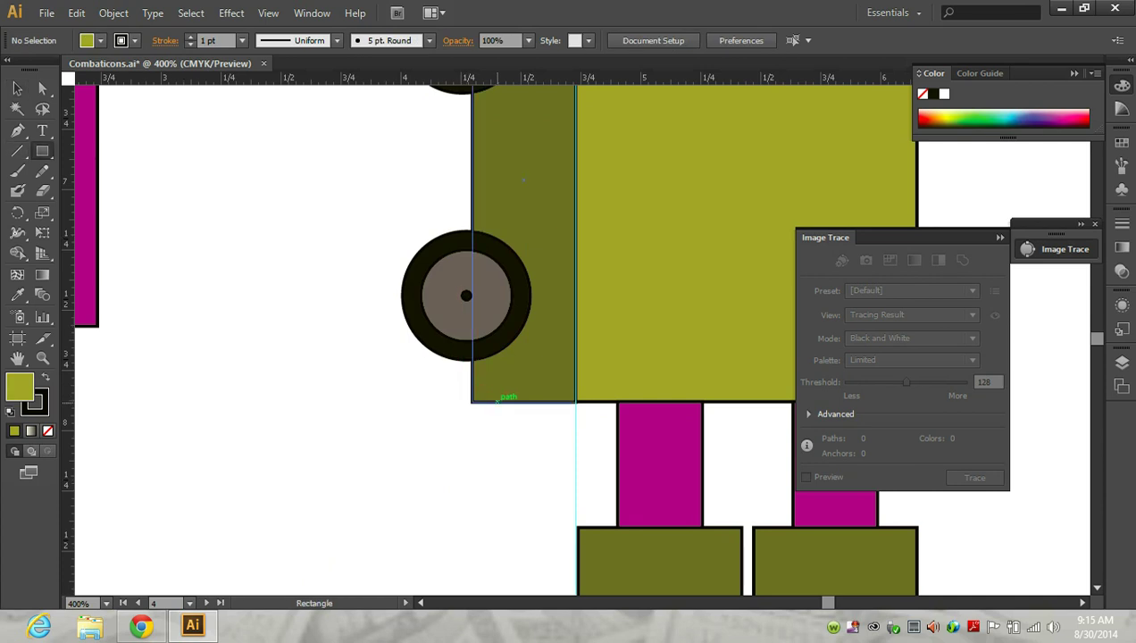
pyautogui.scroll(1, 497, 399)
pyautogui.scroll(1, 505, 399)
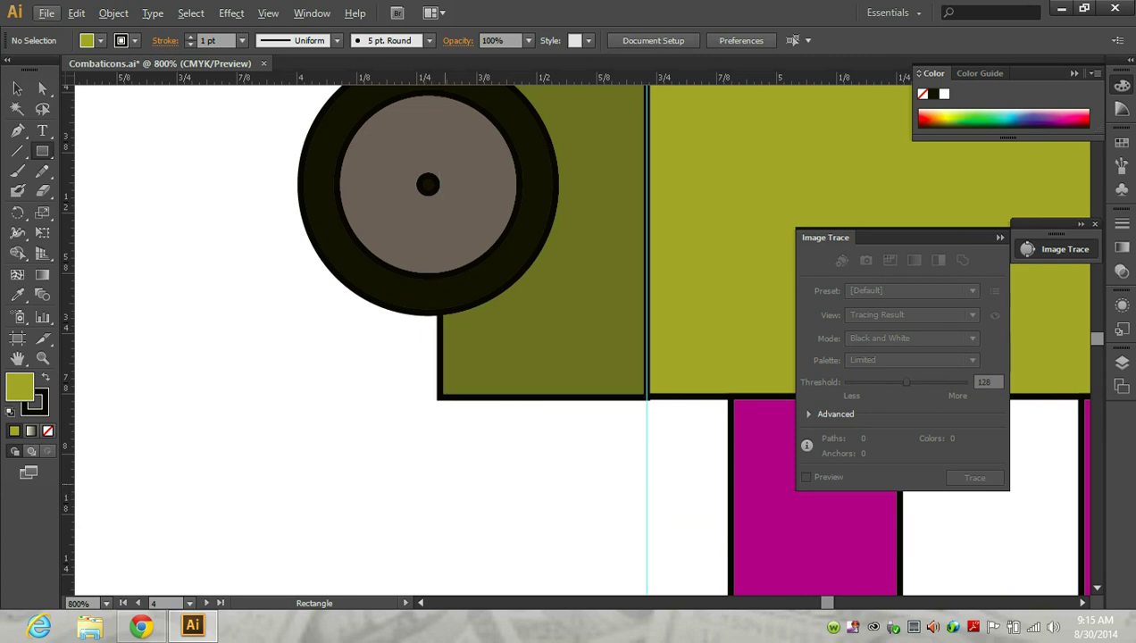
pyautogui.moveTo(440, 328); pyautogui.dragTo(467, 395)
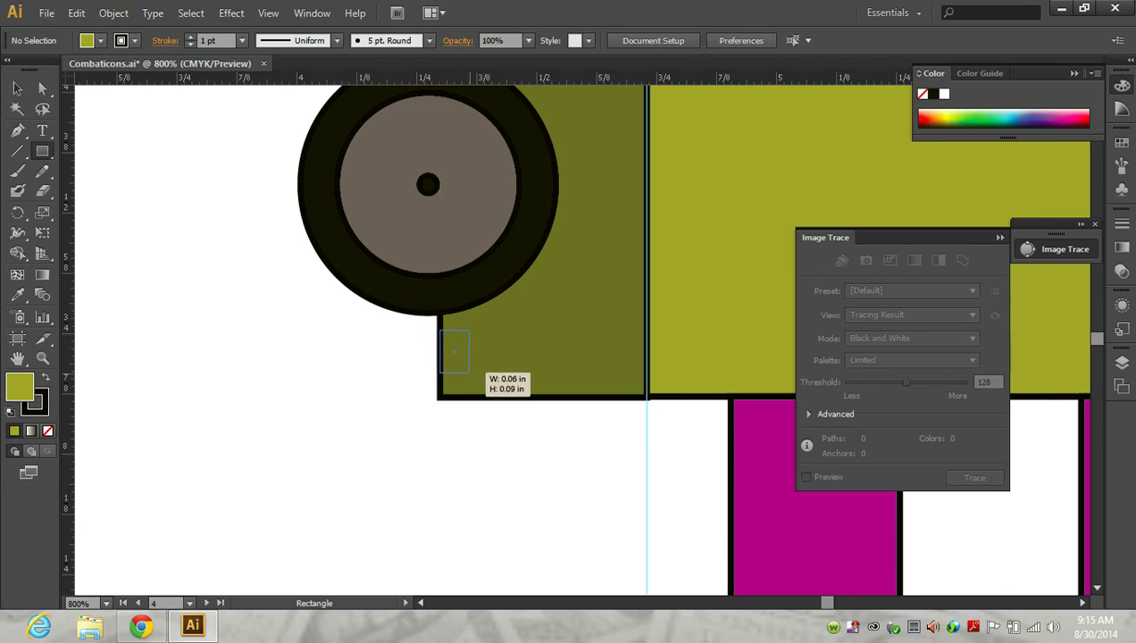
pyautogui.click(17, 88)
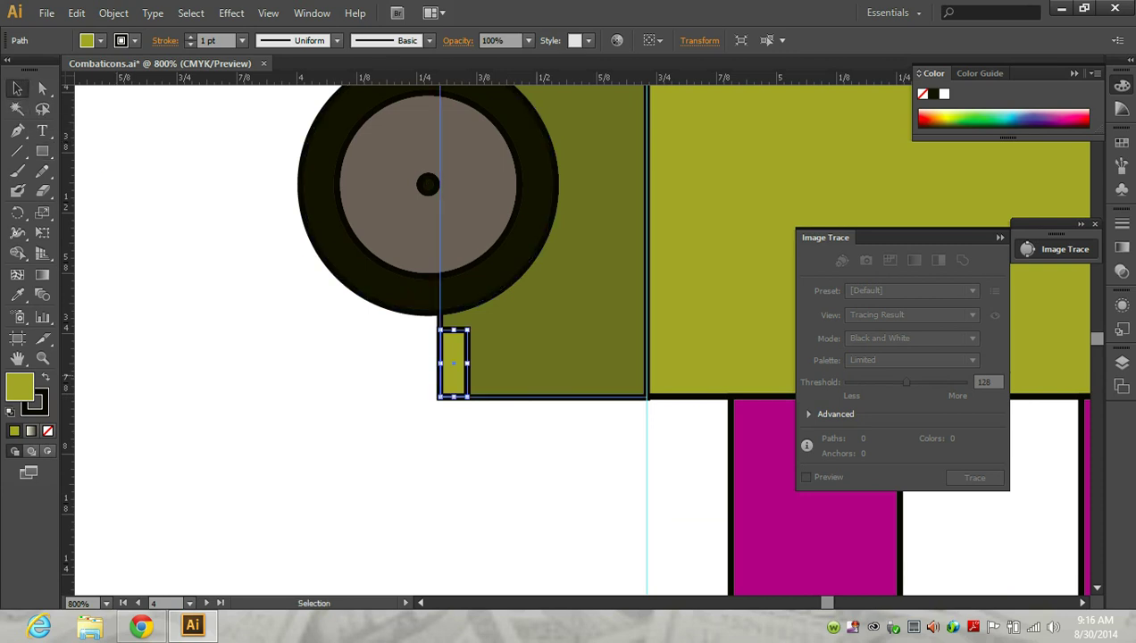
pyautogui.moveTo(454, 362); pyautogui.dragTo(498, 363)
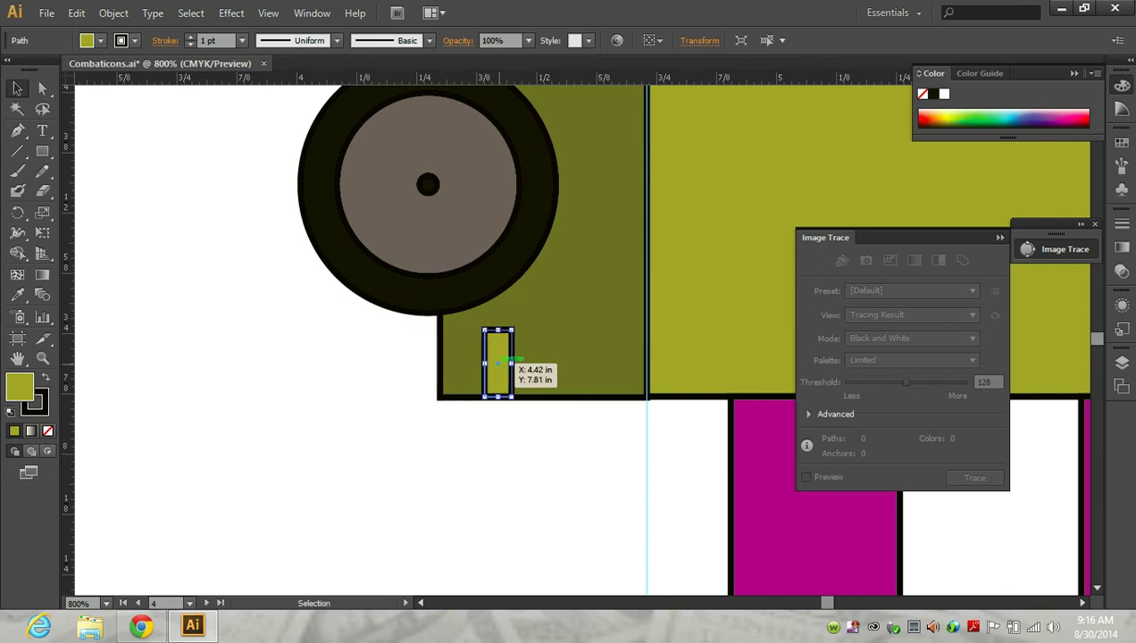
pyautogui.moveTo(497, 362); pyautogui.dragTo(577, 364)
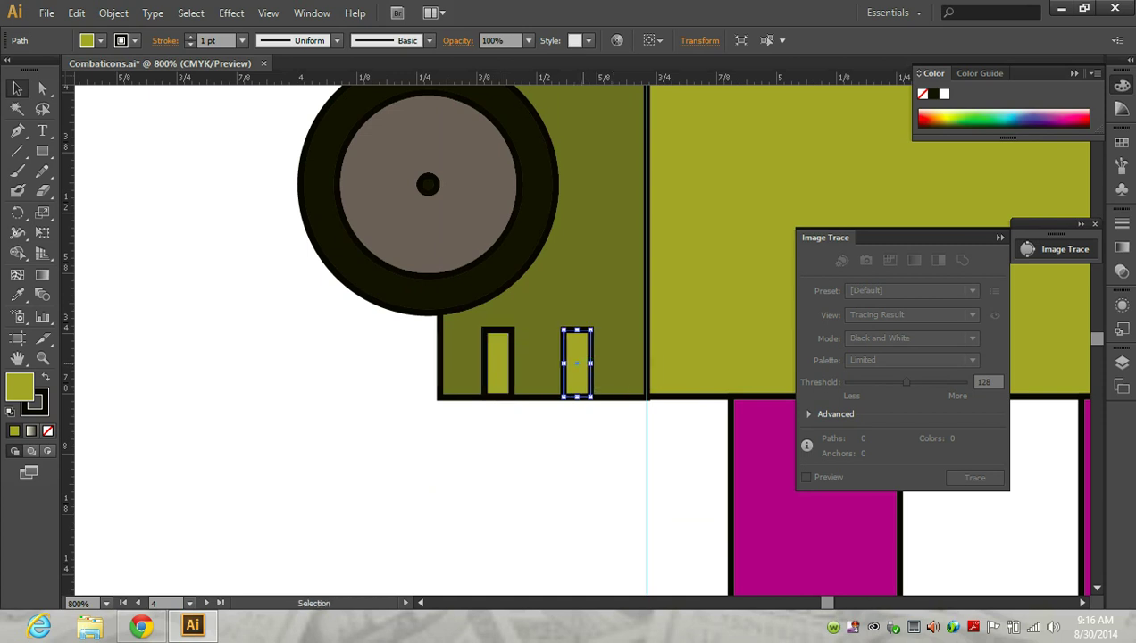
pyautogui.press('Delete')
# Resize the olive slot and duplicate it to the right as a second vent
pyautogui.click(514, 361)
pyautogui.moveTo(514, 363)
pyautogui.mouseDown()
pyautogui.moveTo(527, 364)
pyautogui.moveTo(504, 315)
pyautogui.mouseUp()
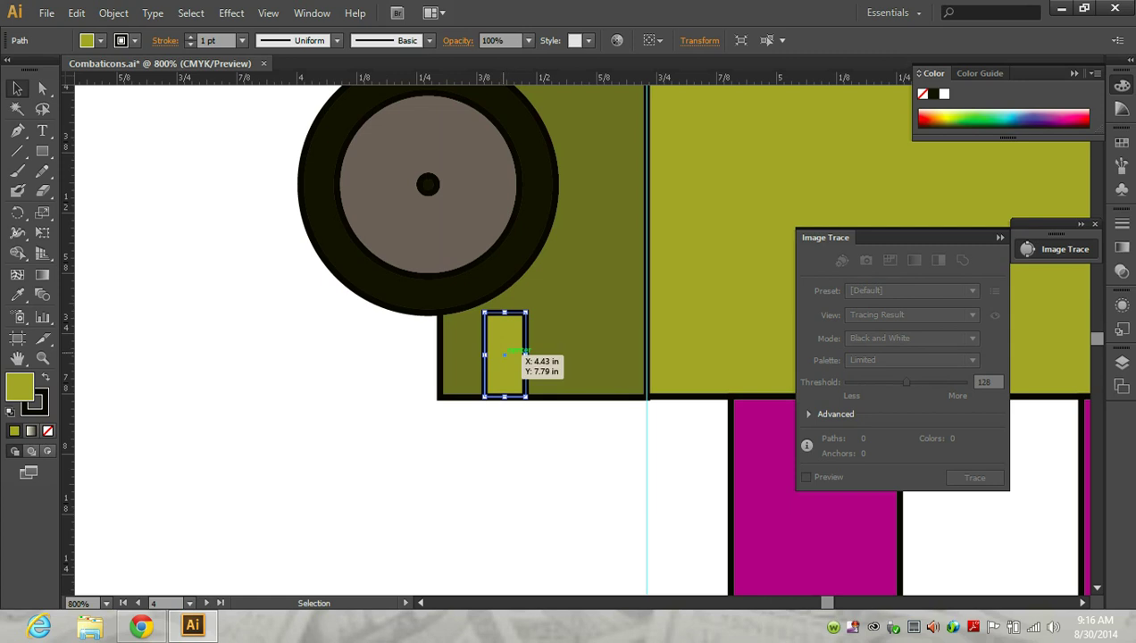
pyautogui.moveTo(504, 354); pyautogui.dragTo(590, 354)
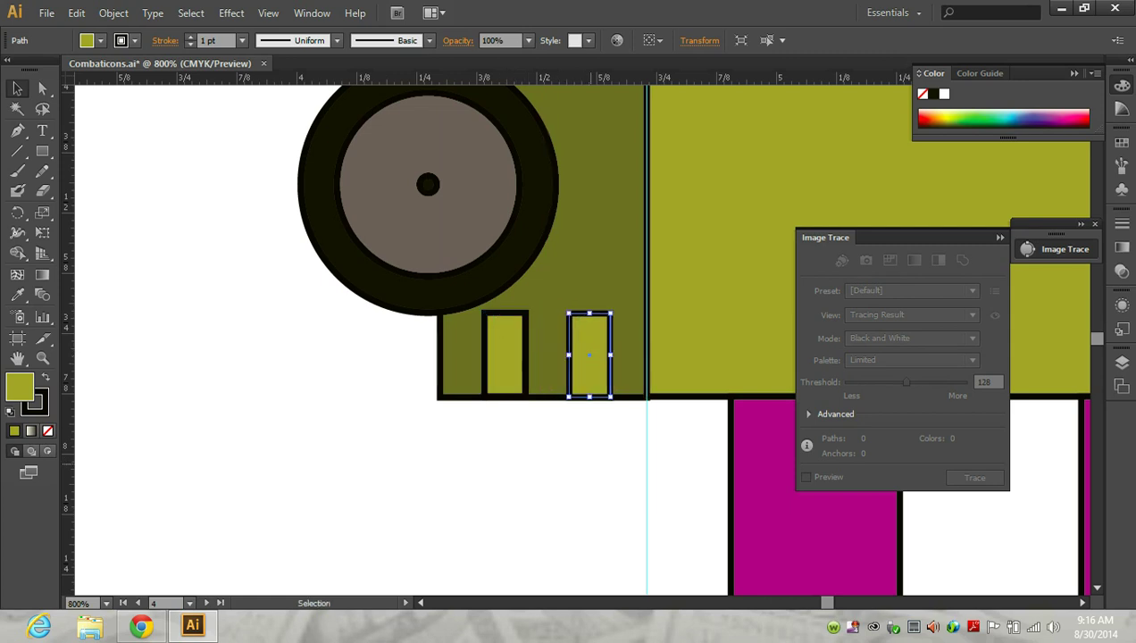
pyautogui.hotkey('ctrl', 'shift', 'a')
# Draw a new black-filled rectangle to the left of the robot
pyautogui.scroll(-1, 585, 454)
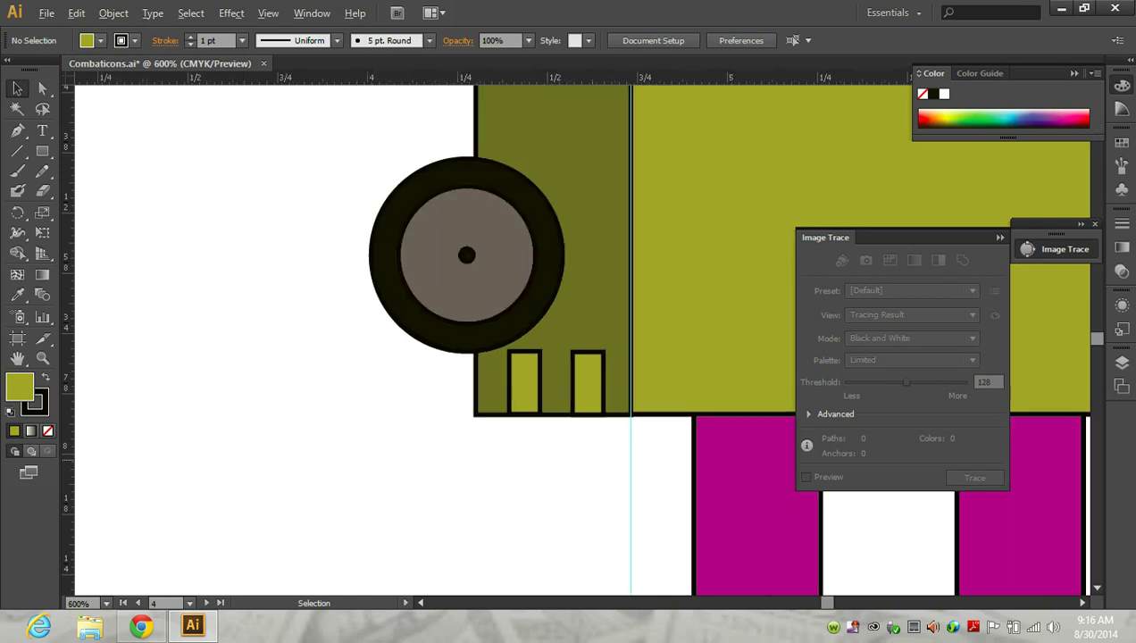
pyautogui.scroll(-1, 585, 454)
pyautogui.scroll(-2, 585, 454)
pyautogui.scroll(1, 581, 420)
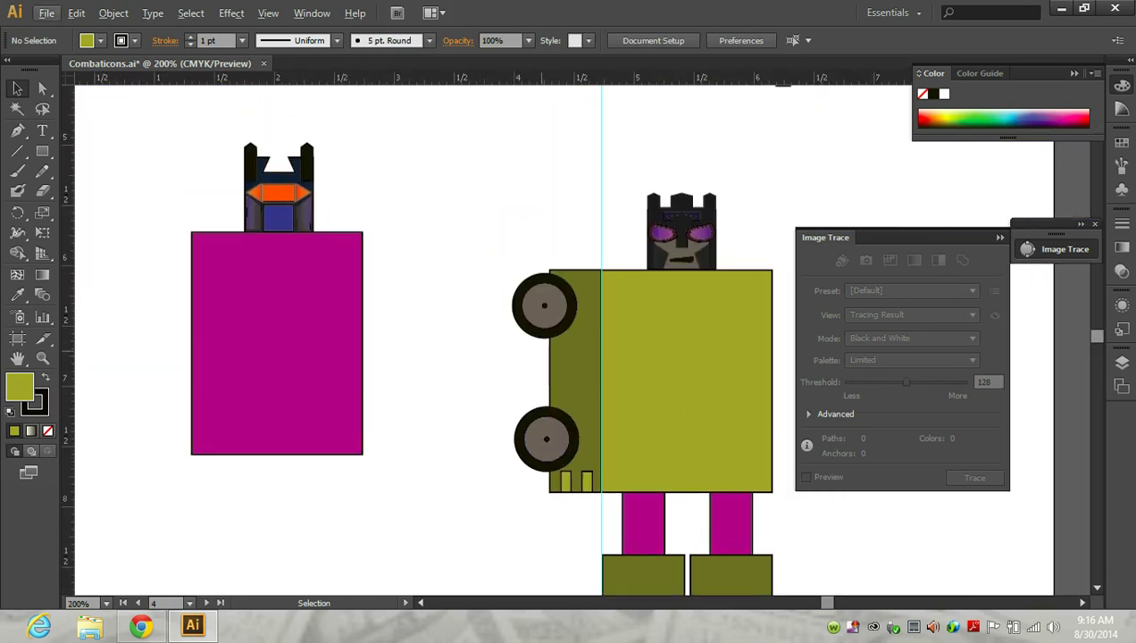
pyautogui.scroll(1, 569, 358)
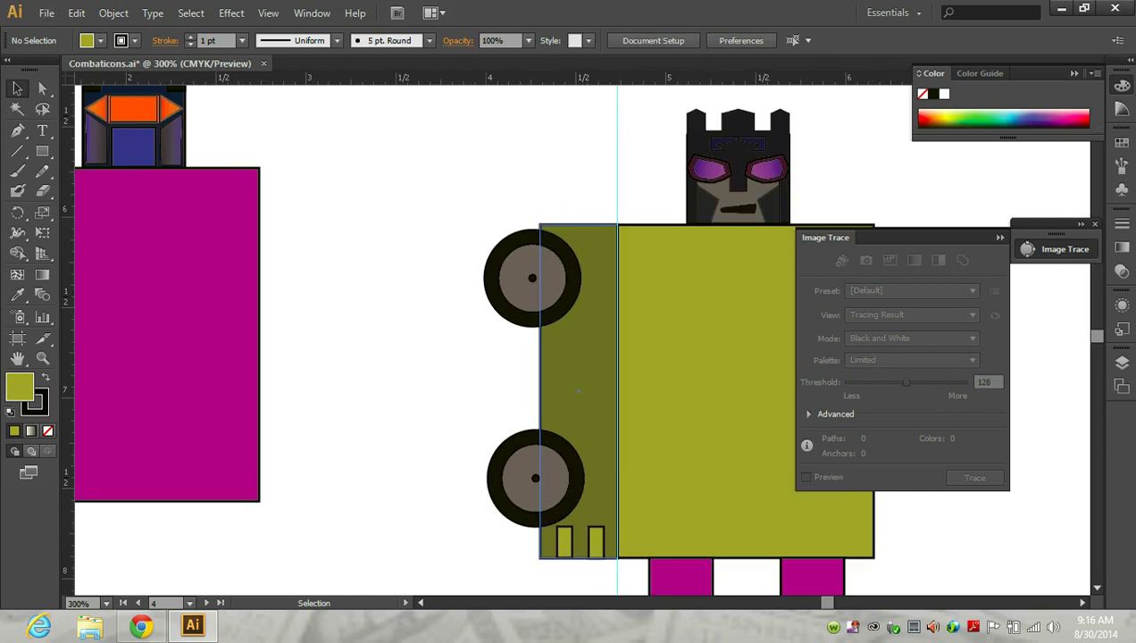
pyautogui.scroll(3, 568, 357)
pyautogui.scroll(1, 571, 340)
pyautogui.scroll(1, 571, 339)
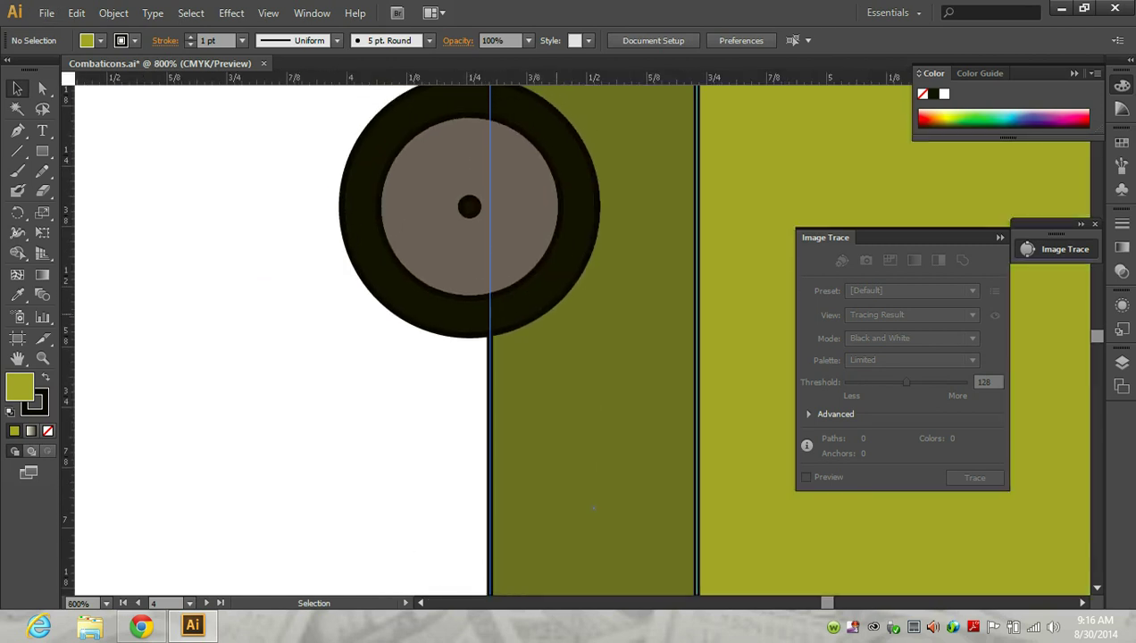
pyautogui.scroll(1, 572, 339)
pyautogui.scroll(1, 571, 340)
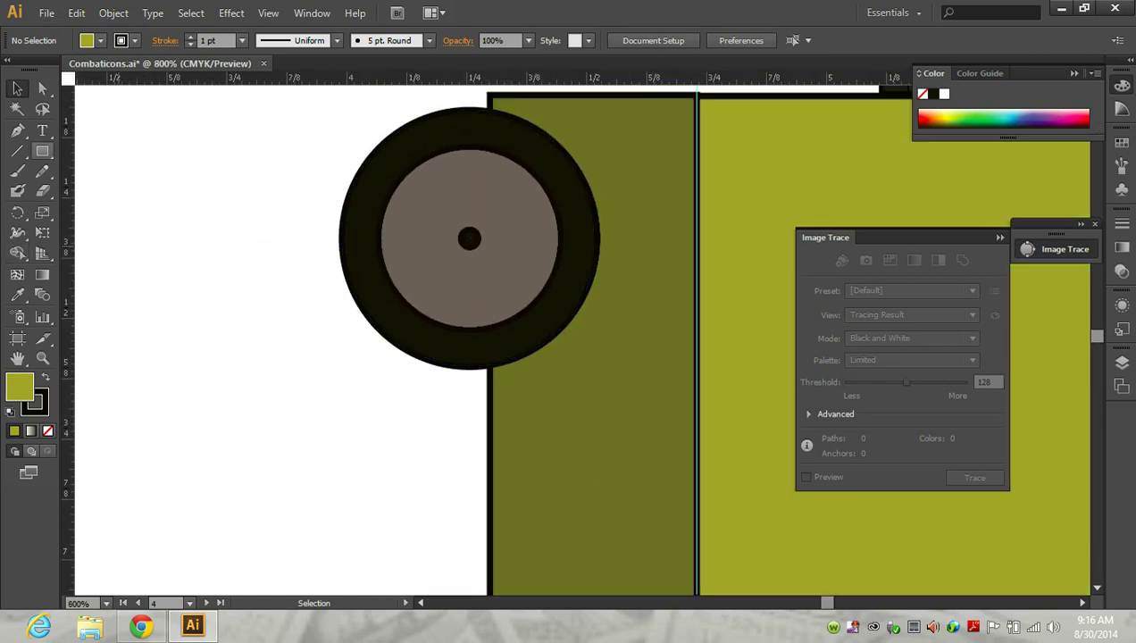
pyautogui.click(42, 151)
pyautogui.scroll(-1, 136, 359)
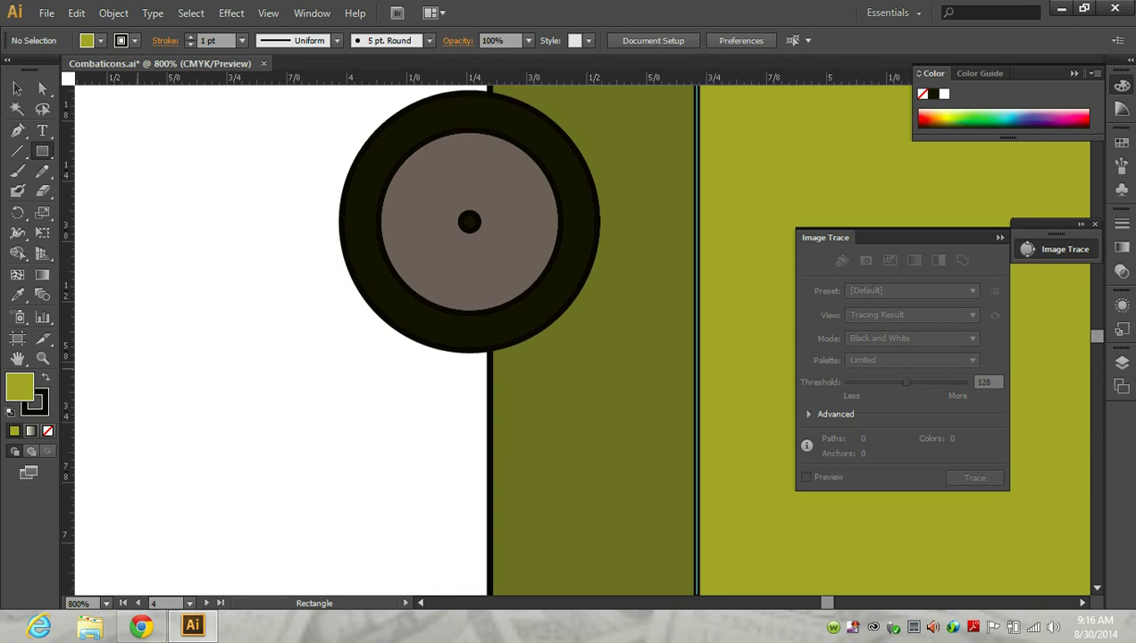
pyautogui.scroll(-1, 136, 359)
pyautogui.keyDown('alt'); pyautogui.scroll(-1, 136, 359); pyautogui.keyUp('alt')
pyautogui.keyDown('alt'); pyautogui.scroll(-1, 135, 359); pyautogui.keyUp('alt')
pyautogui.moveTo(109, 281); pyautogui.dragTo(212, 483)
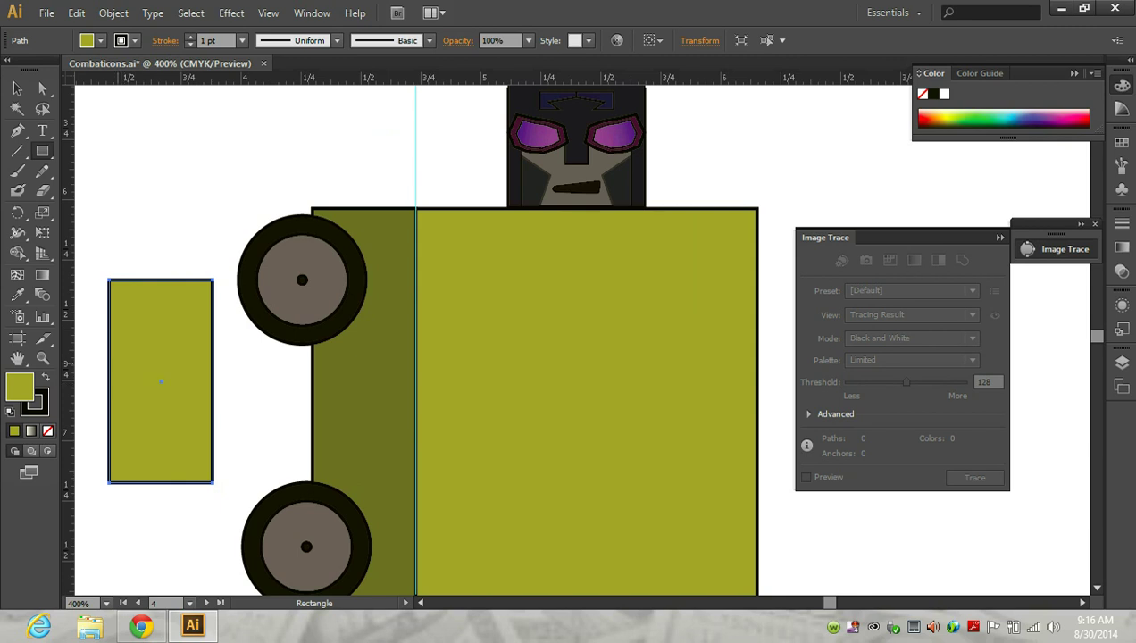
pyautogui.hotkey('shift', 'x')
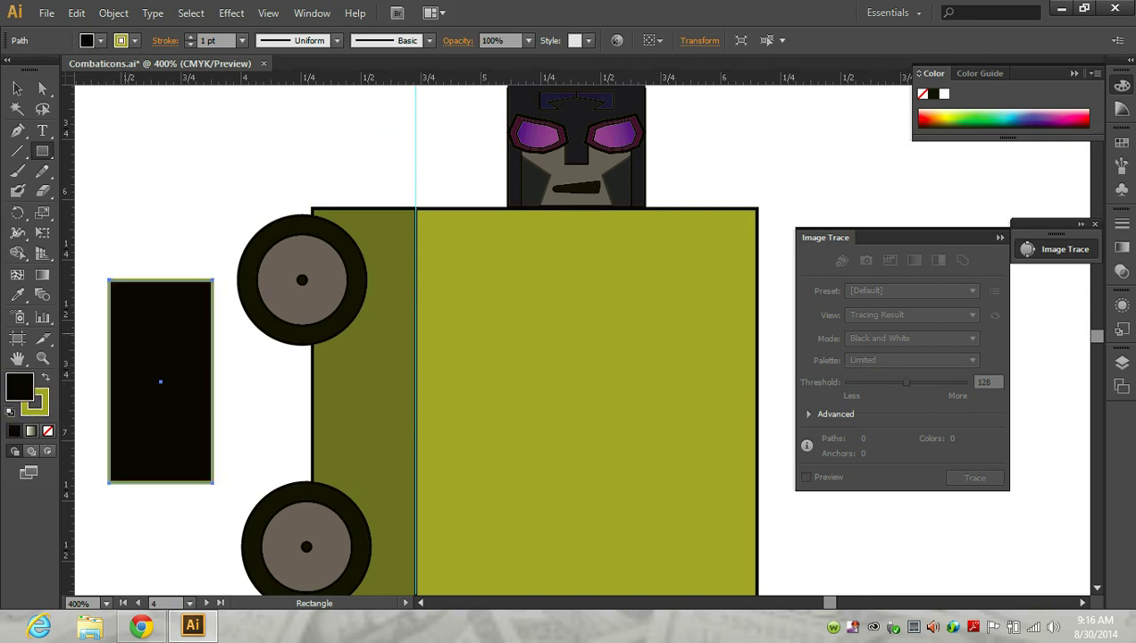
# Shorten the black rectangle and move it onto the side panel between the two wheels
pyautogui.click(17, 88)
pyautogui.click(17, 87)
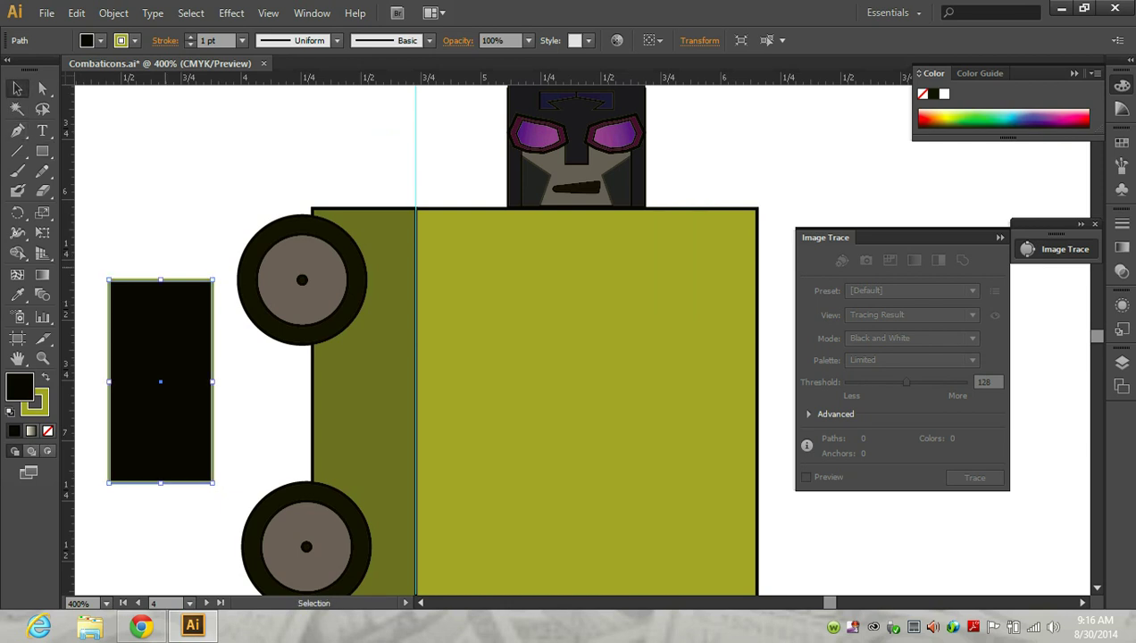
pyautogui.moveTo(159, 280); pyautogui.dragTo(160, 322)
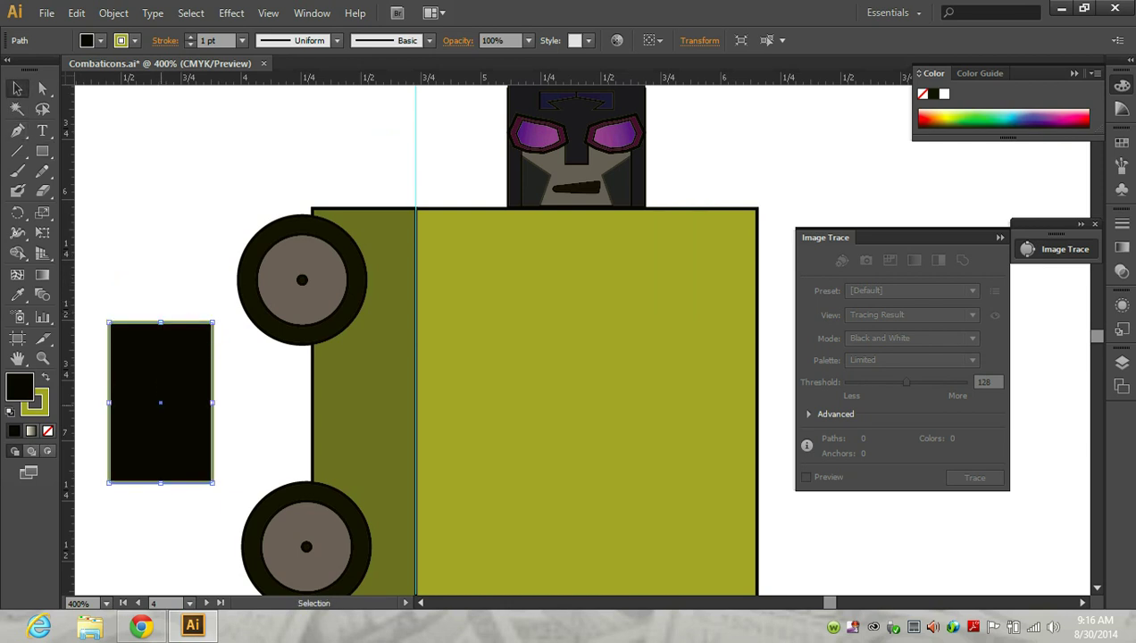
pyautogui.moveTo(159, 482); pyautogui.dragTo(159, 461)
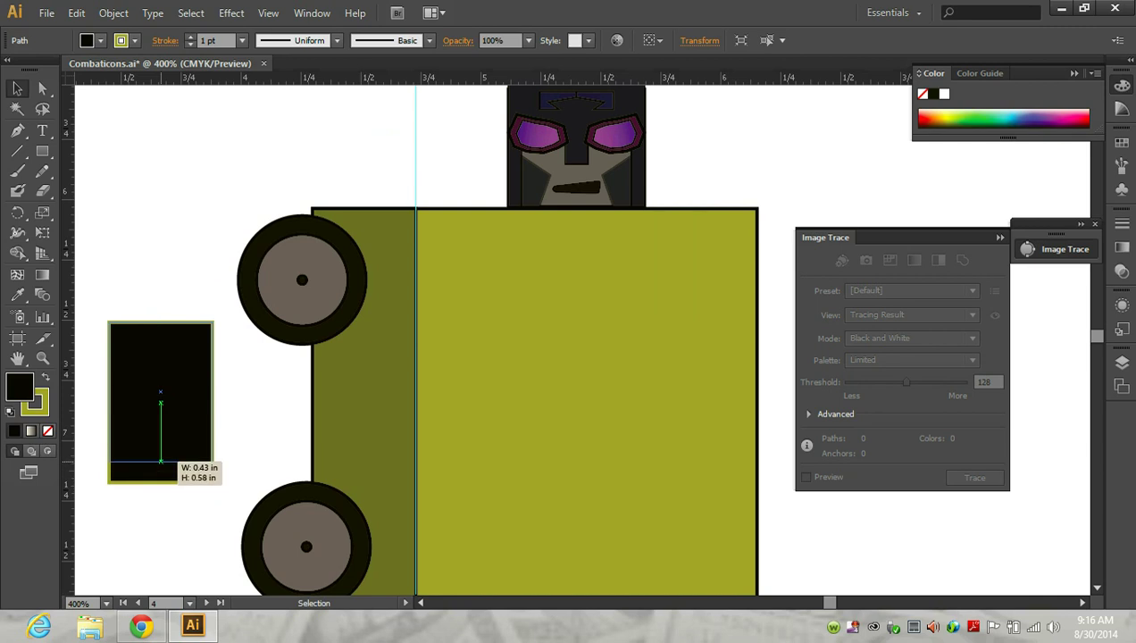
pyautogui.moveTo(159, 391); pyautogui.dragTo(337, 391)
pyautogui.moveTo(354, 403)
pyautogui.mouseDown()
pyautogui.moveTo(364, 418)
pyautogui.moveTo(110, 389)
pyautogui.moveTo(355, 393)
pyautogui.moveTo(374, 414)
pyautogui.mouseUp()
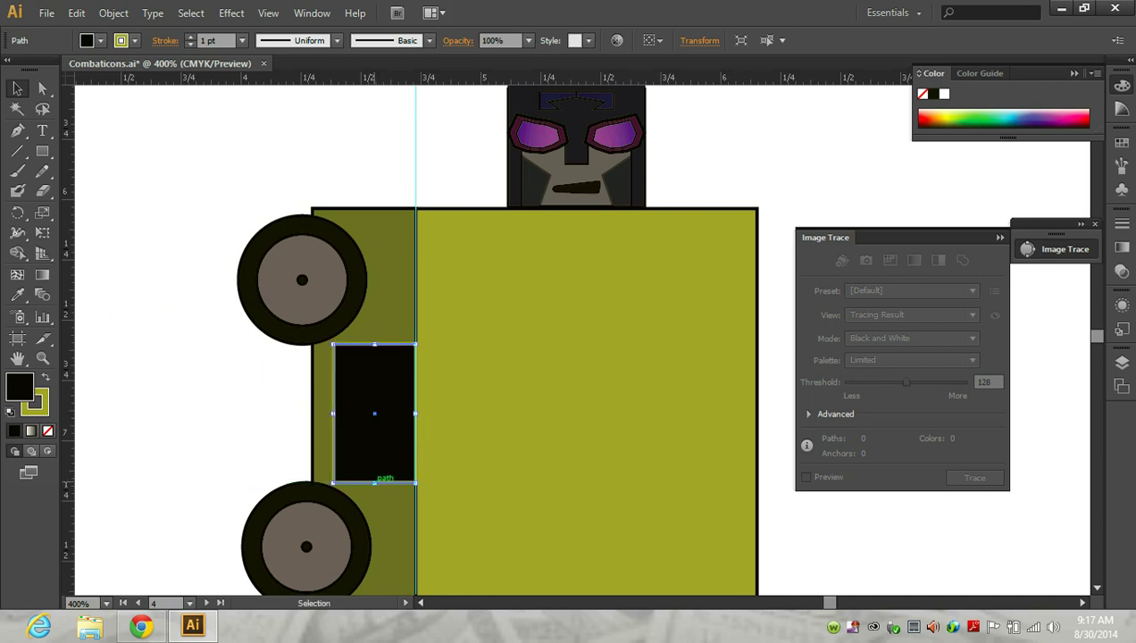
pyautogui.moveTo(374, 482); pyautogui.dragTo(375, 471)
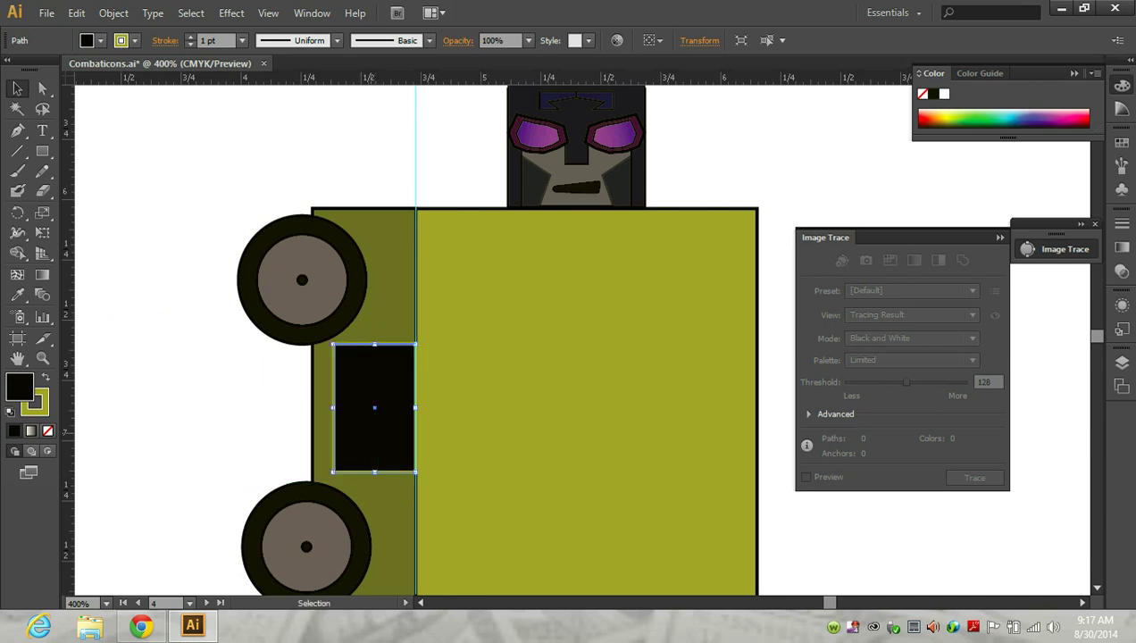
pyautogui.scroll(1, 586, 455)
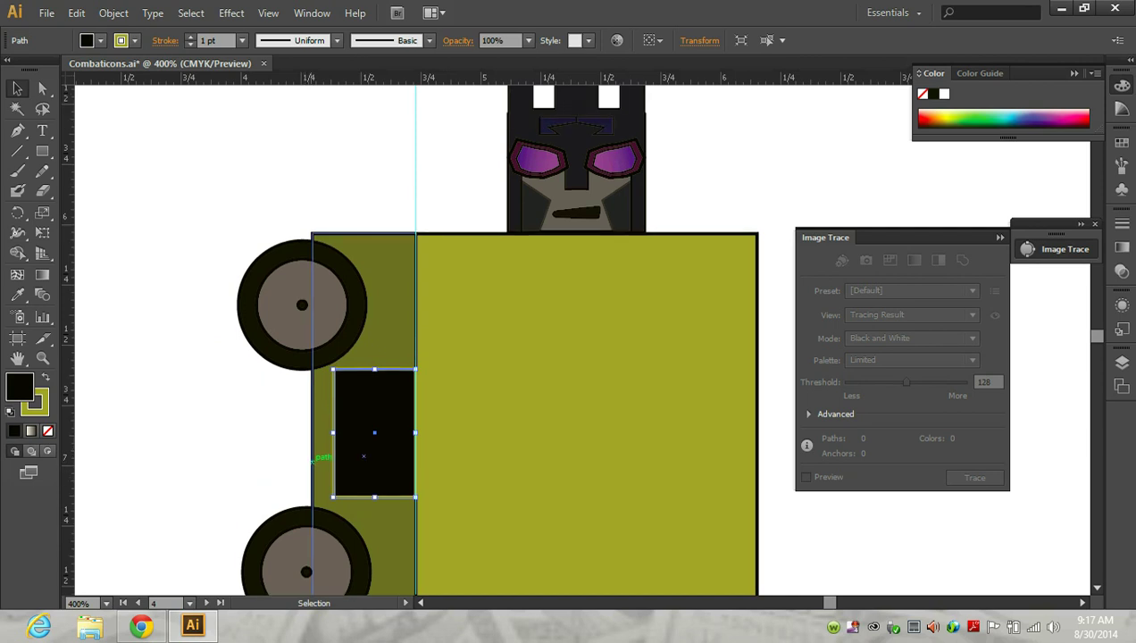
pyautogui.scroll(-1, 586, 455)
pyautogui.scroll(1, 585, 455)
pyautogui.scroll(1, 586, 455)
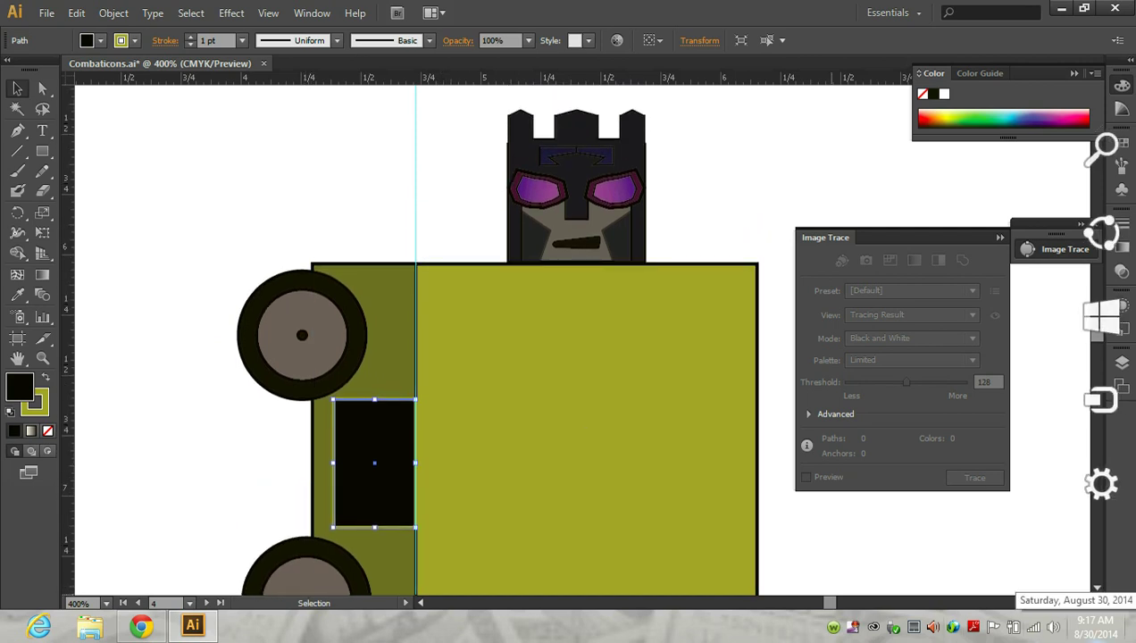
pyautogui.hscroll(1, 586, 455)
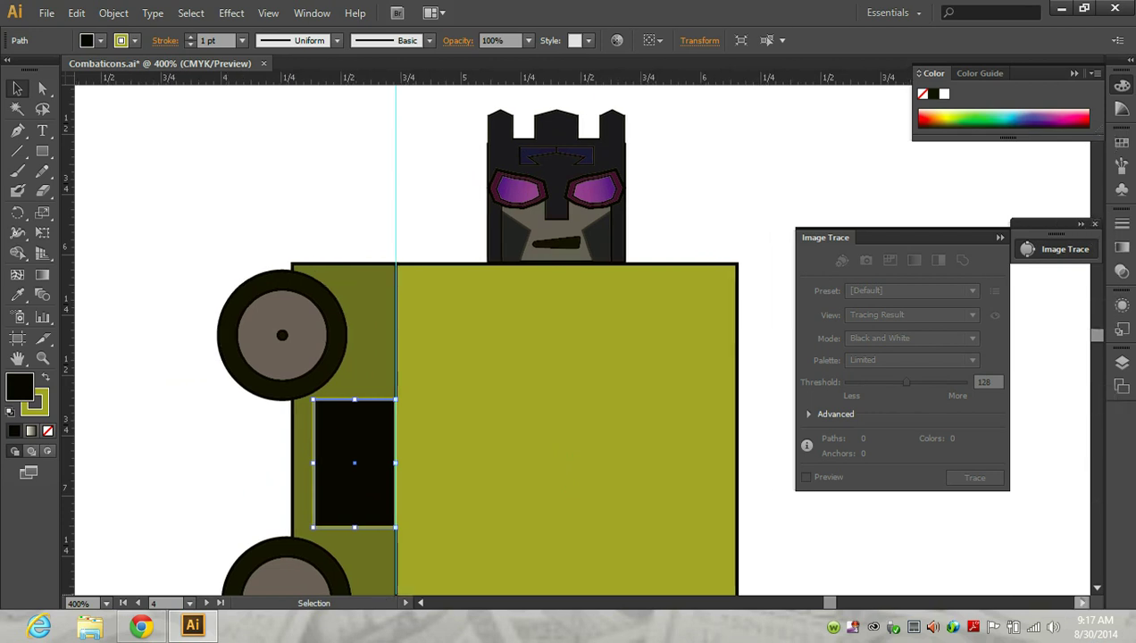
pyautogui.scroll(-1, 586, 455)
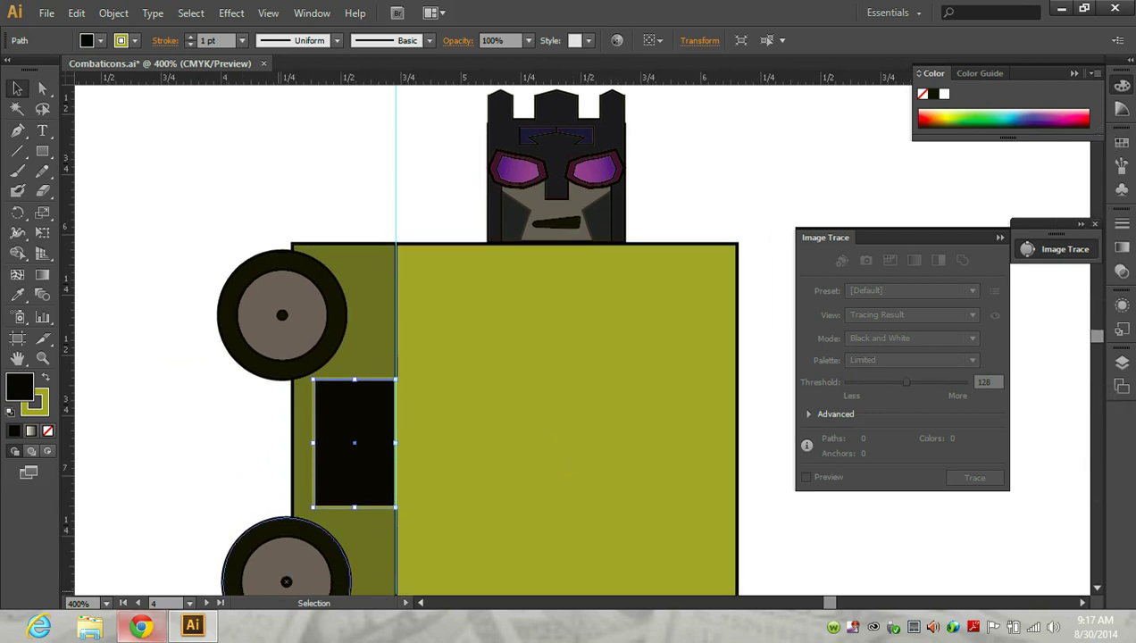
# Search Google Images for 'combaticons swindle' to get Swindle reference images
pyautogui.click(141, 625)
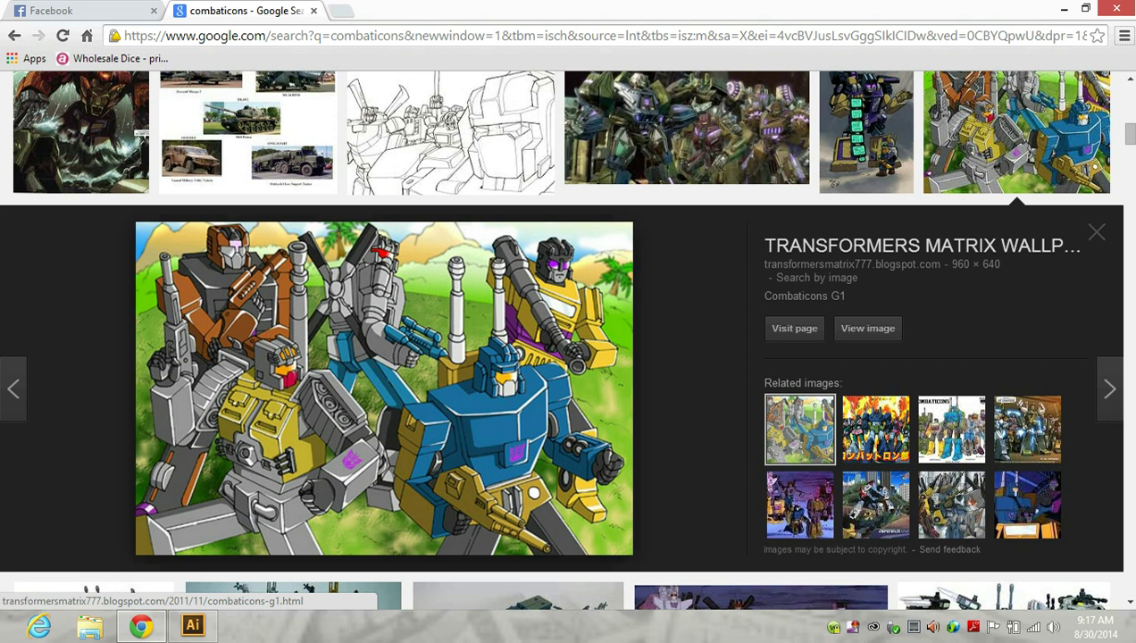
pyautogui.scroll(3, 568, 357)
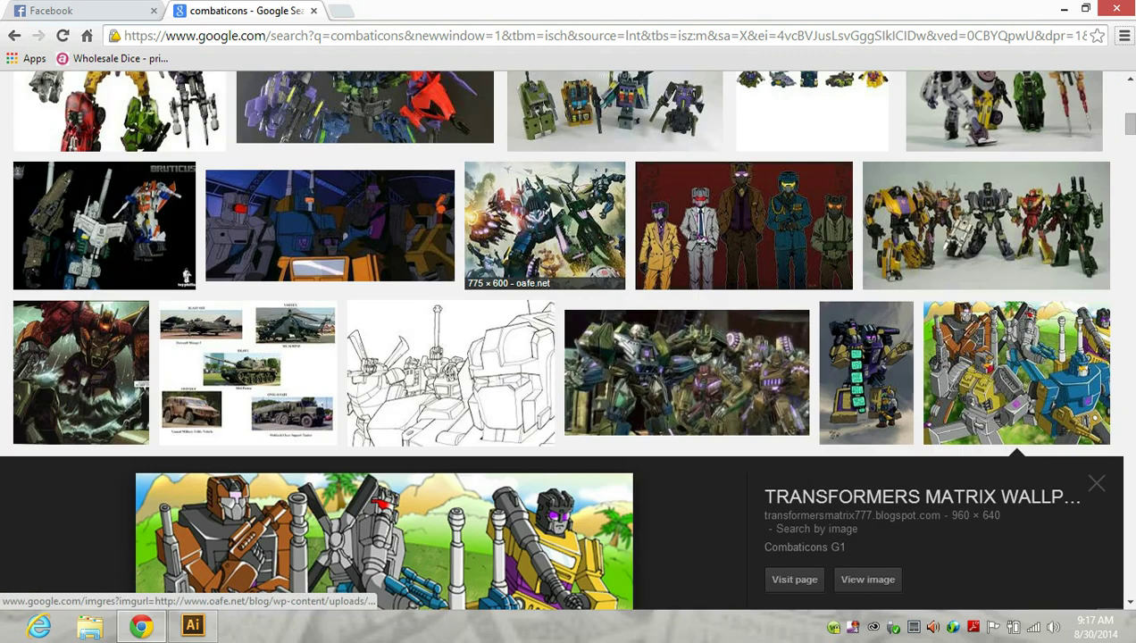
pyautogui.scroll(4, 568, 358)
pyautogui.scroll(3, 568, 357)
pyautogui.click(190, 97)
pyautogui.write('swindle')
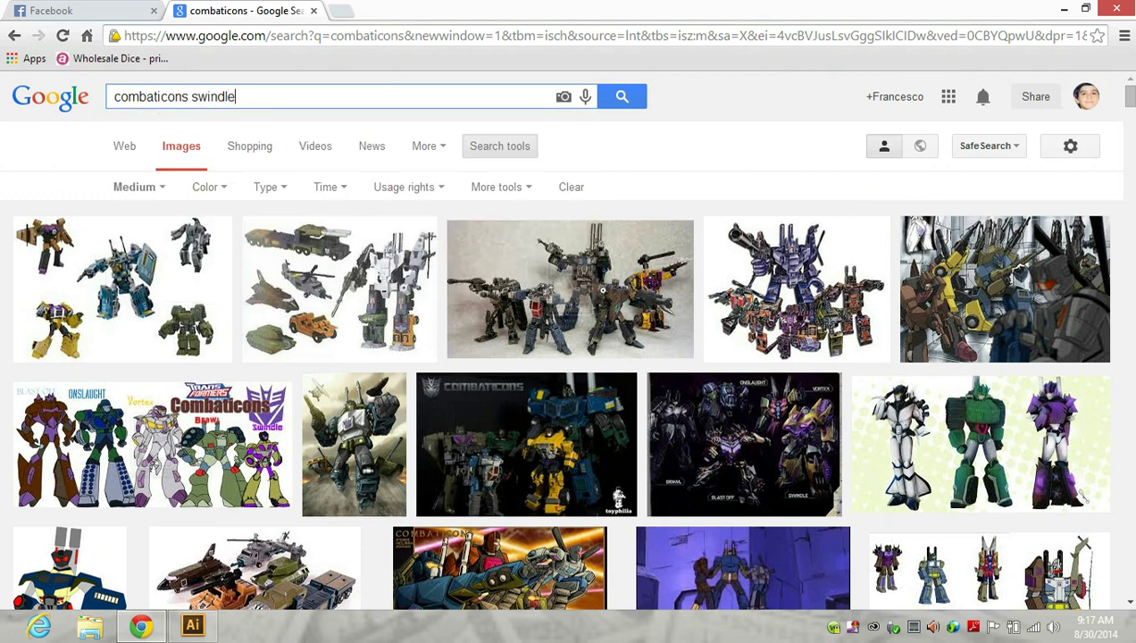
pyautogui.press('Return')
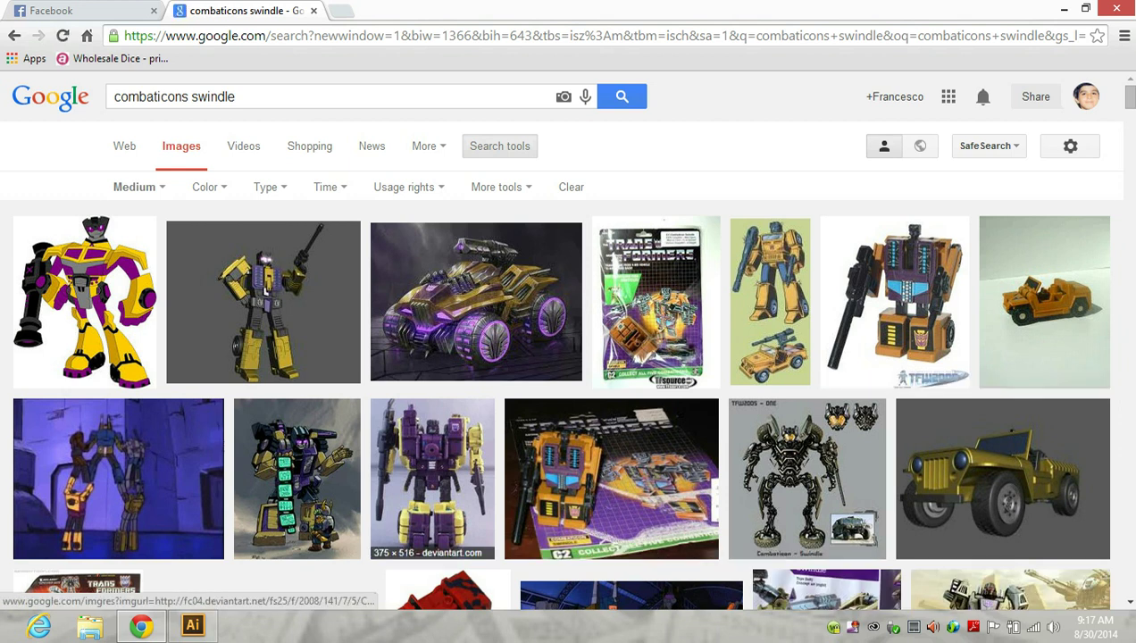
# Back in Illustrator, zoom out and draw a wide black rectangle right of the robot
pyautogui.click(192, 625)
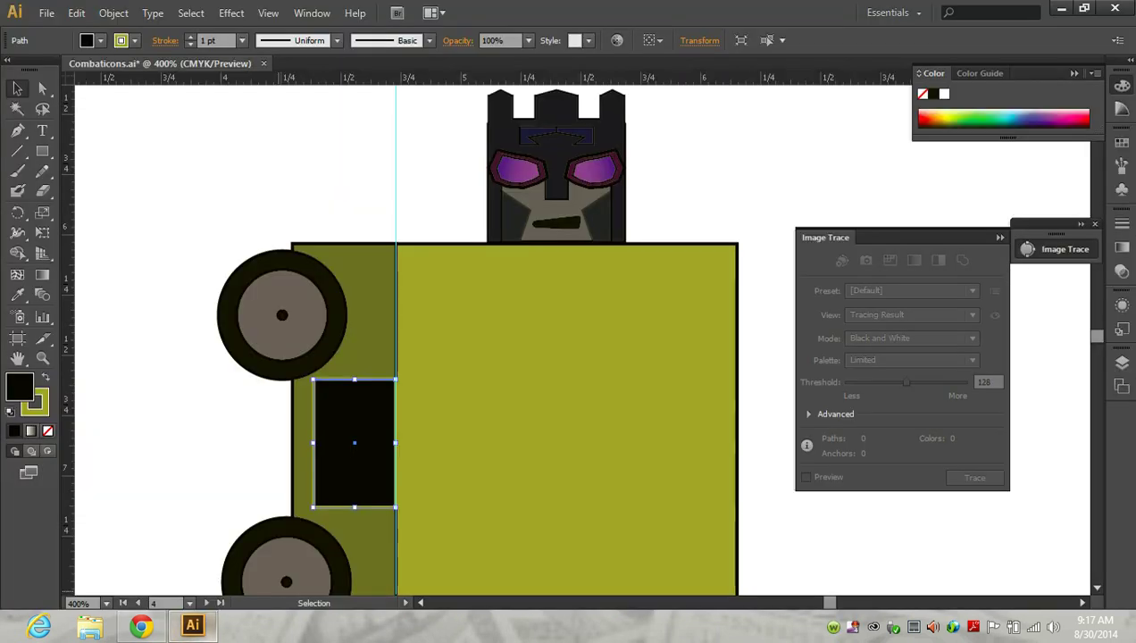
pyautogui.hotkey('ctrl', '-')
pyautogui.hotkey('ctrl', '-')
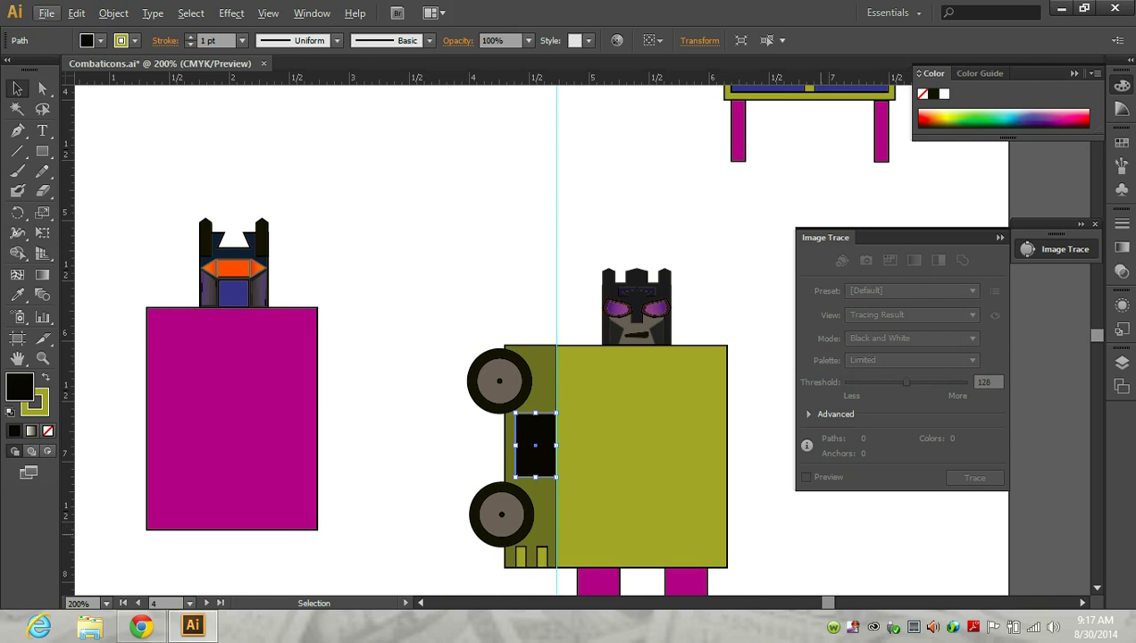
pyautogui.hscroll(3, 447, 339)
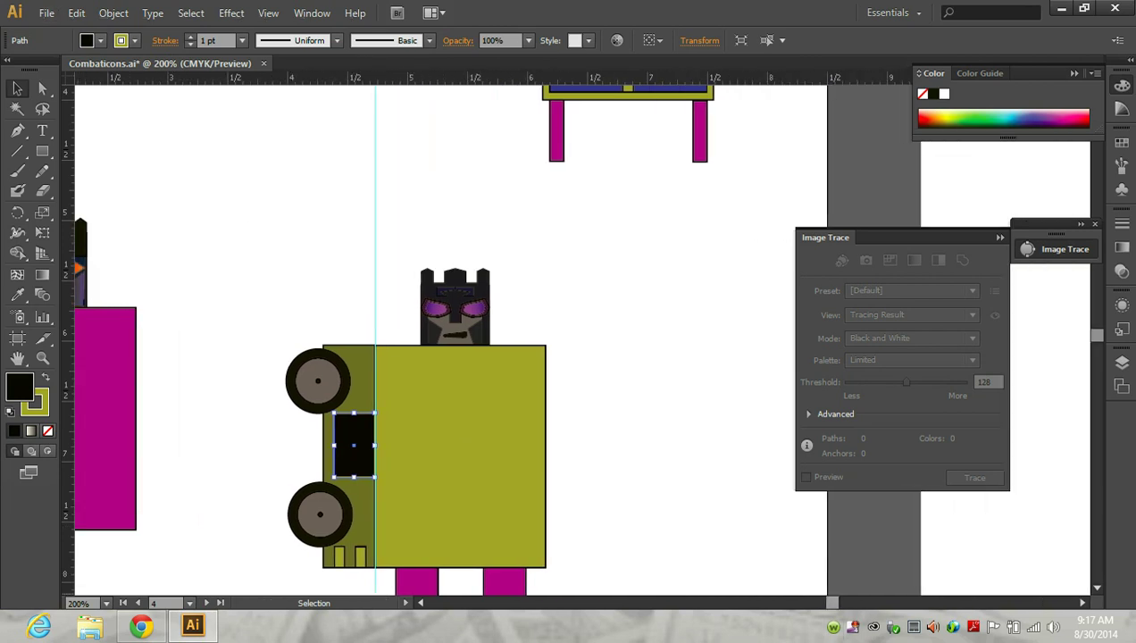
pyautogui.press('m')
pyautogui.moveTo(580, 348); pyautogui.dragTo(663, 404)
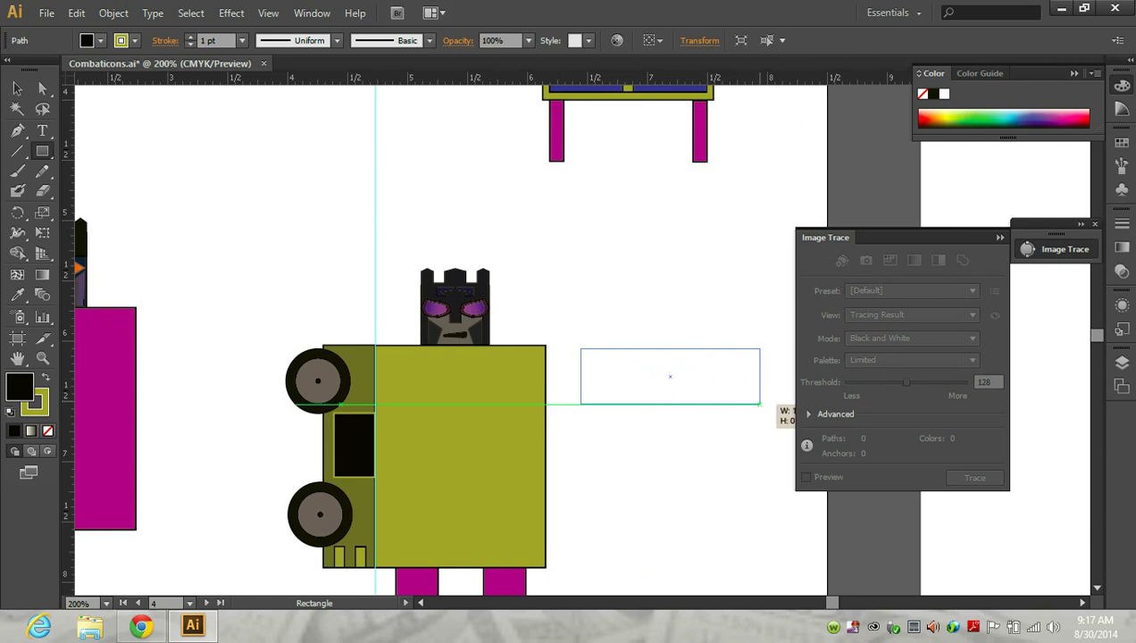
pyautogui.moveTo(664, 404); pyautogui.dragTo(768, 403)
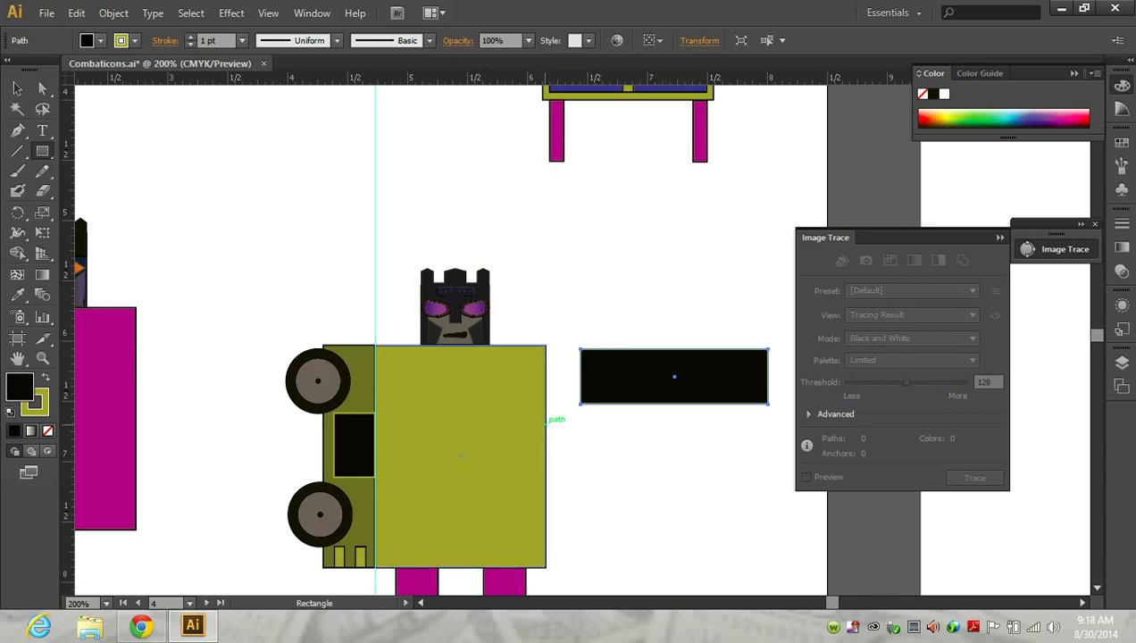
# Make the black rectangle taller, adjust its width, and draw a smaller rectangle below it
pyautogui.scroll(-2, 572, 446)
pyautogui.scroll(-1, 589, 464)
pyautogui.scroll(-1, 603, 477)
pyautogui.scroll(-1, 602, 477)
pyautogui.scroll(-1, 602, 477)
pyautogui.click(17, 87)
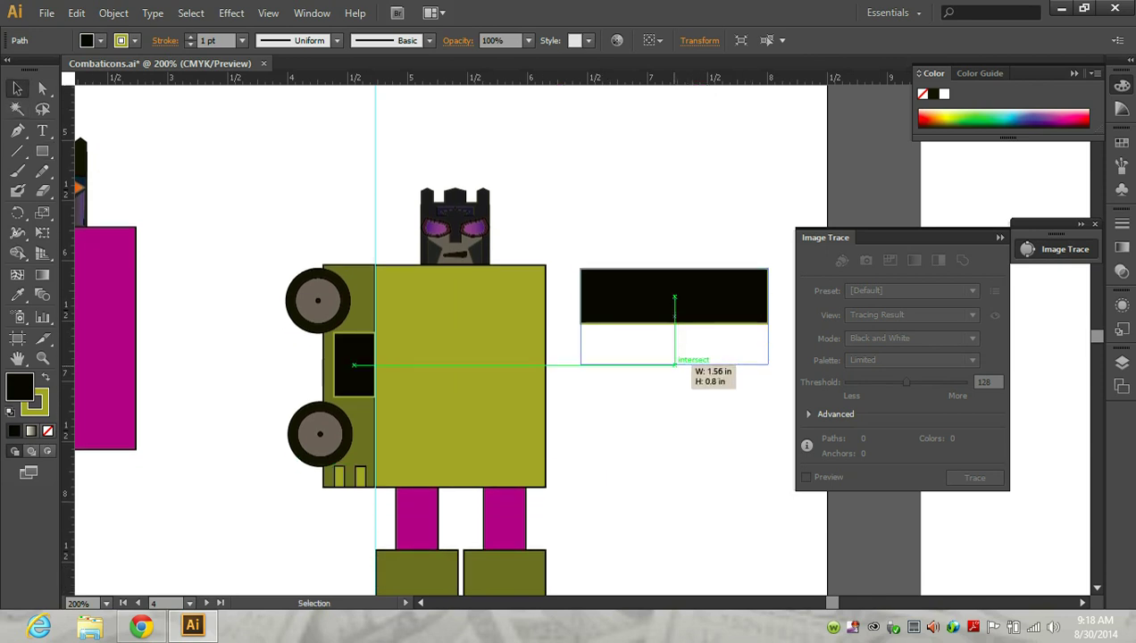
pyautogui.moveTo(674, 323); pyautogui.dragTo(674, 369)
pyautogui.moveTo(768, 318); pyautogui.dragTo(768, 328)
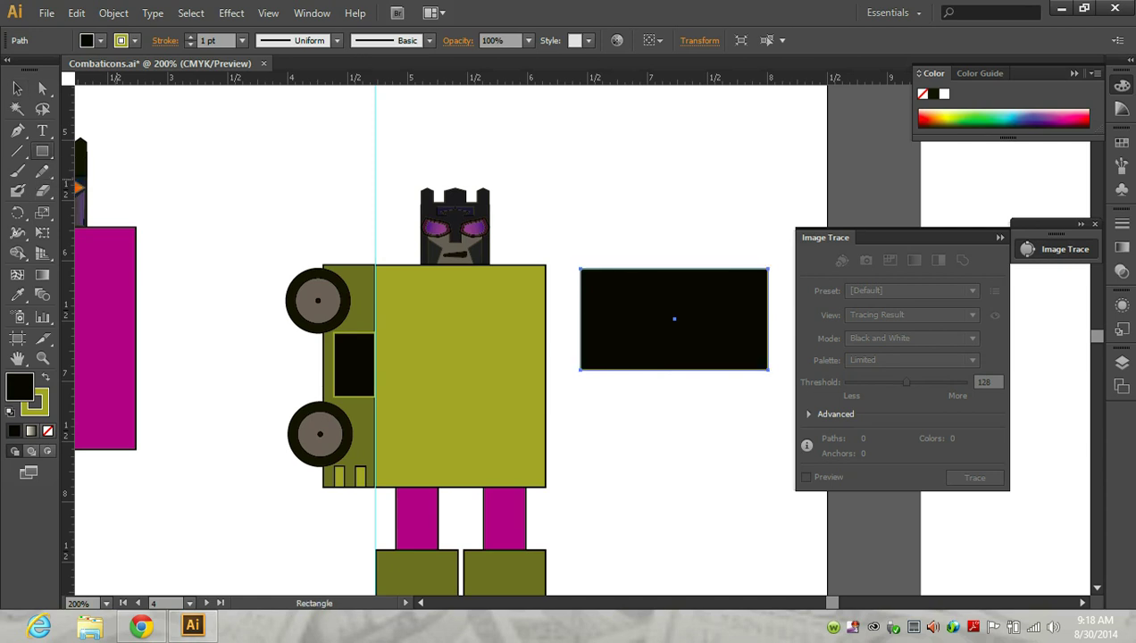
pyautogui.moveTo(42, 152); pyautogui.dragTo(89, 152)
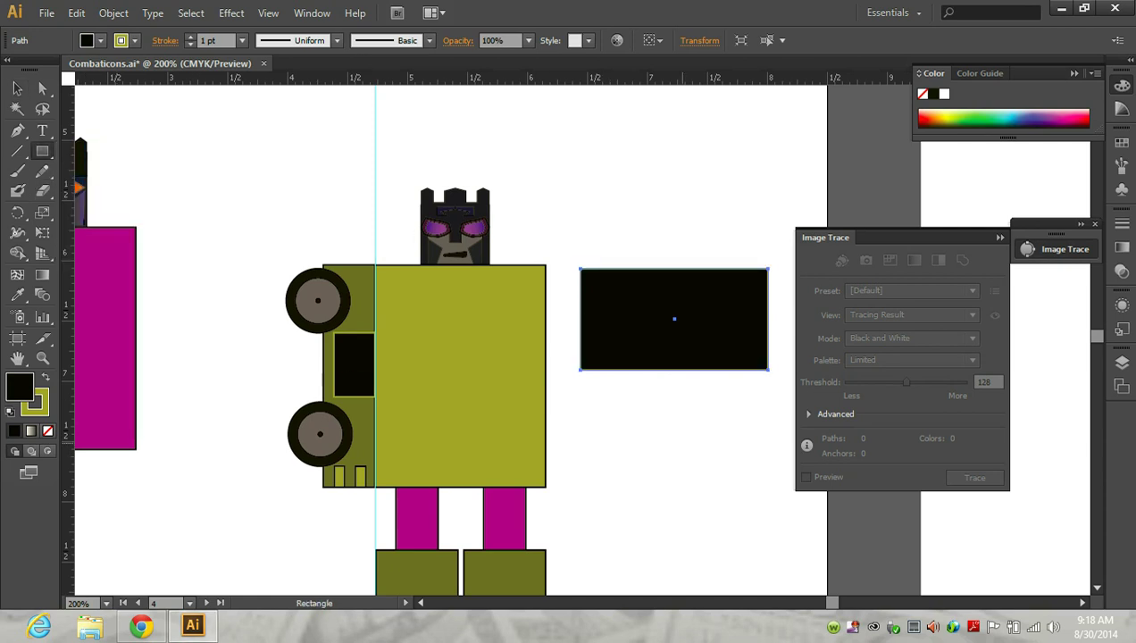
pyautogui.moveTo(621, 432)
pyautogui.mouseDown()
pyautogui.moveTo(683, 487)
pyautogui.moveTo(701, 487)
pyautogui.mouseUp()
# Slant the small rectangle into a trapezoid and drag a copy of it below
pyautogui.press('a')
pyautogui.press('v')
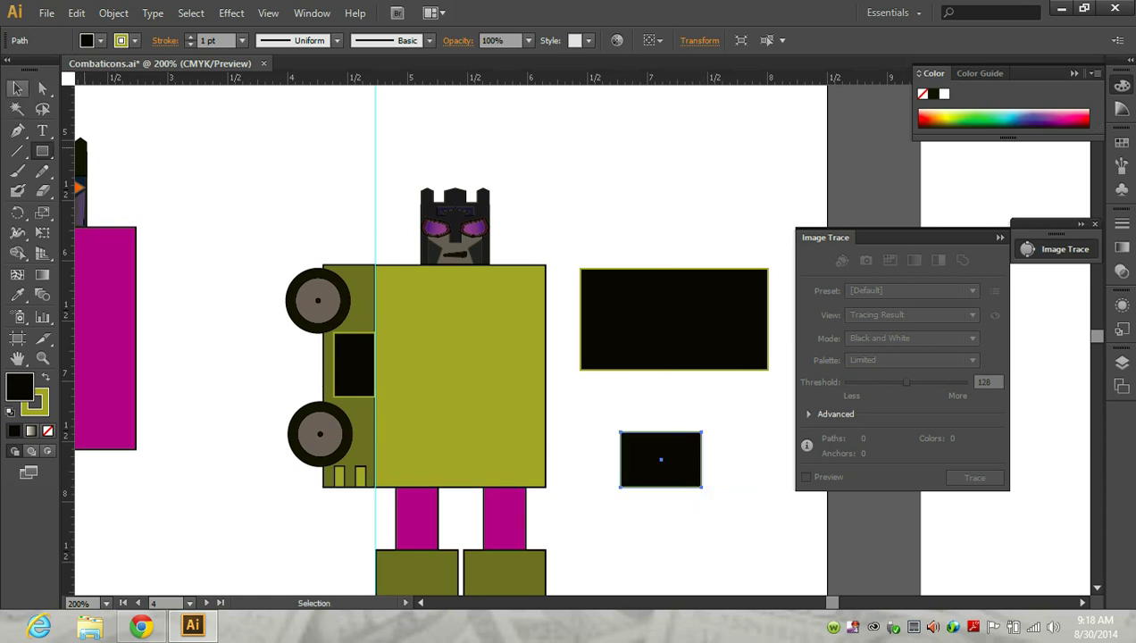
pyautogui.click(42, 89)
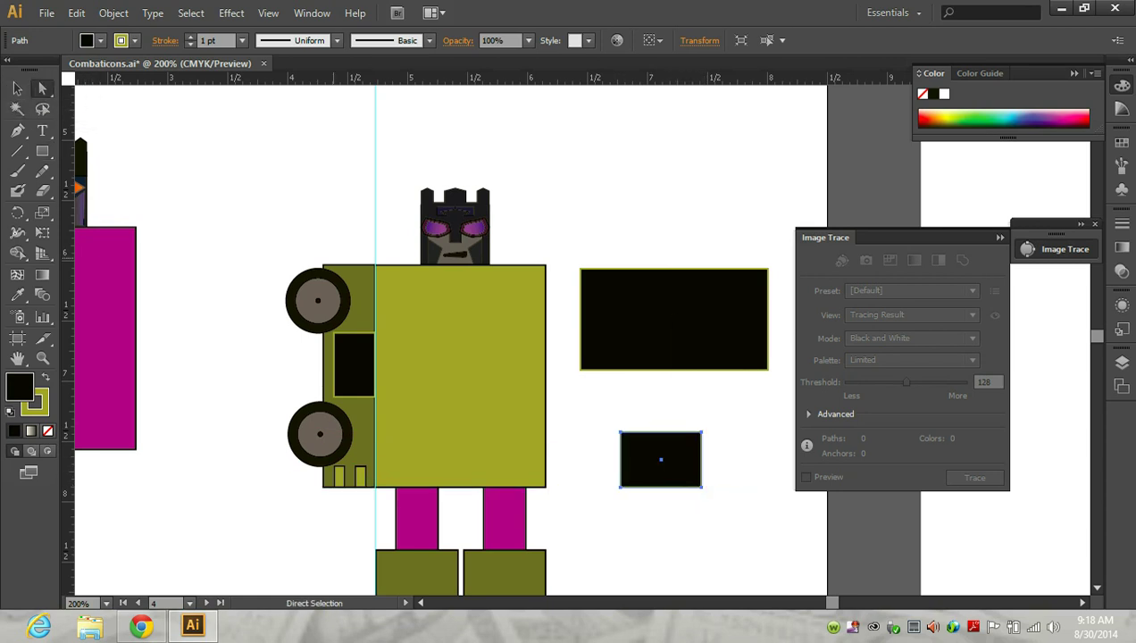
pyautogui.moveTo(702, 432); pyautogui.dragTo(661, 433)
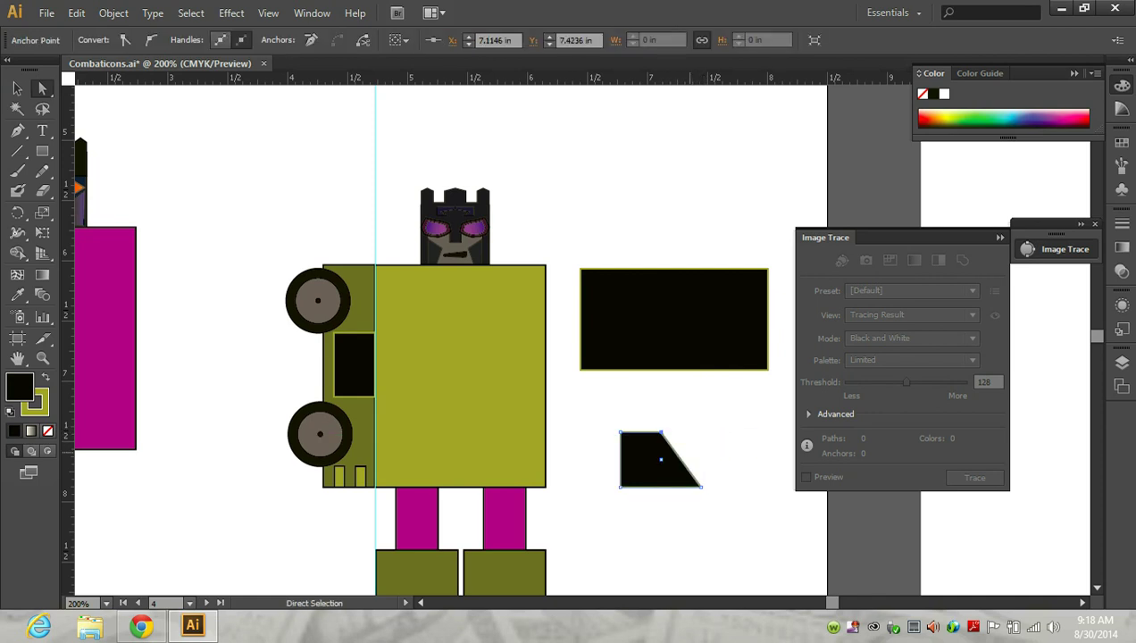
pyautogui.press('v')
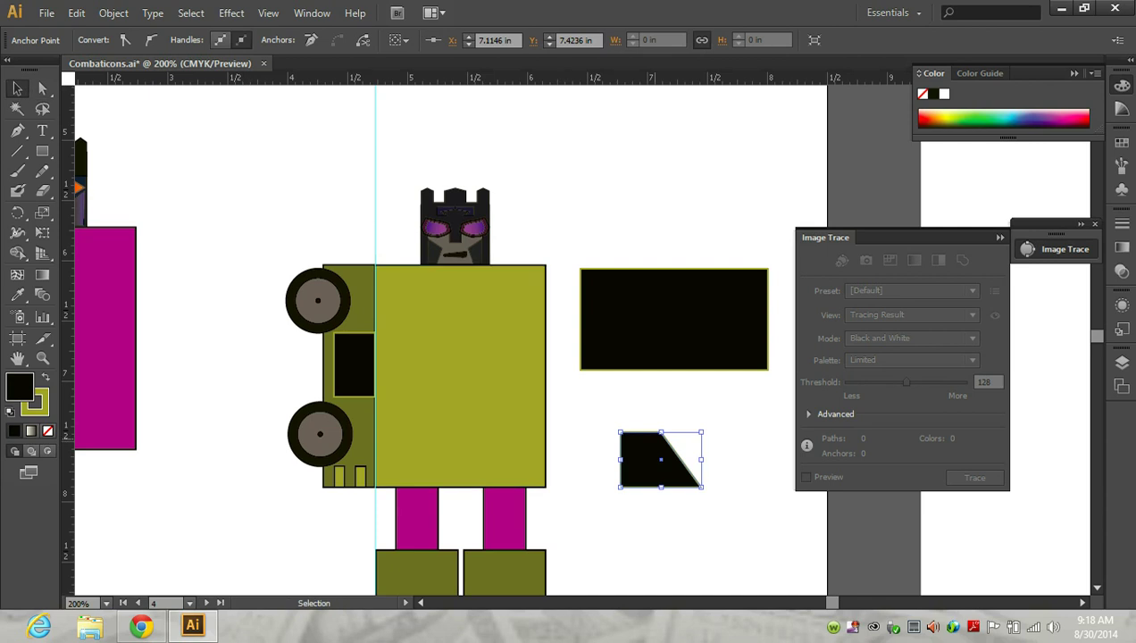
pyautogui.moveTo(660, 460); pyautogui.dragTo(674, 530)
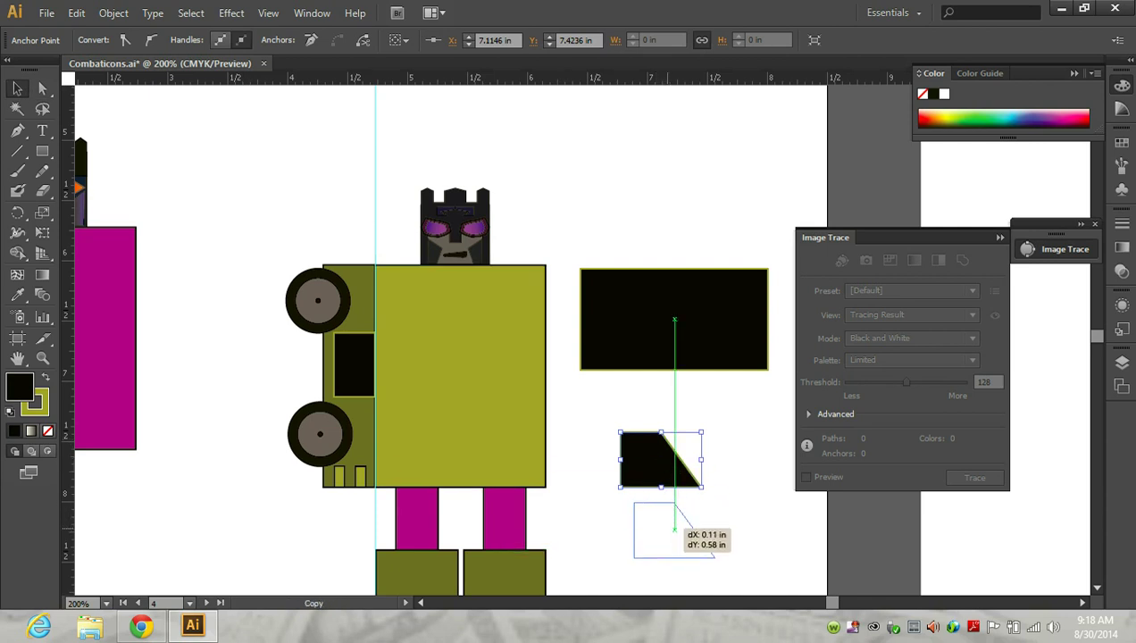
# Reflect the copy vertically and swap fill and stroke to make both trapezoids olive
pyautogui.click(113, 13)
pyautogui.moveTo(140, 51)
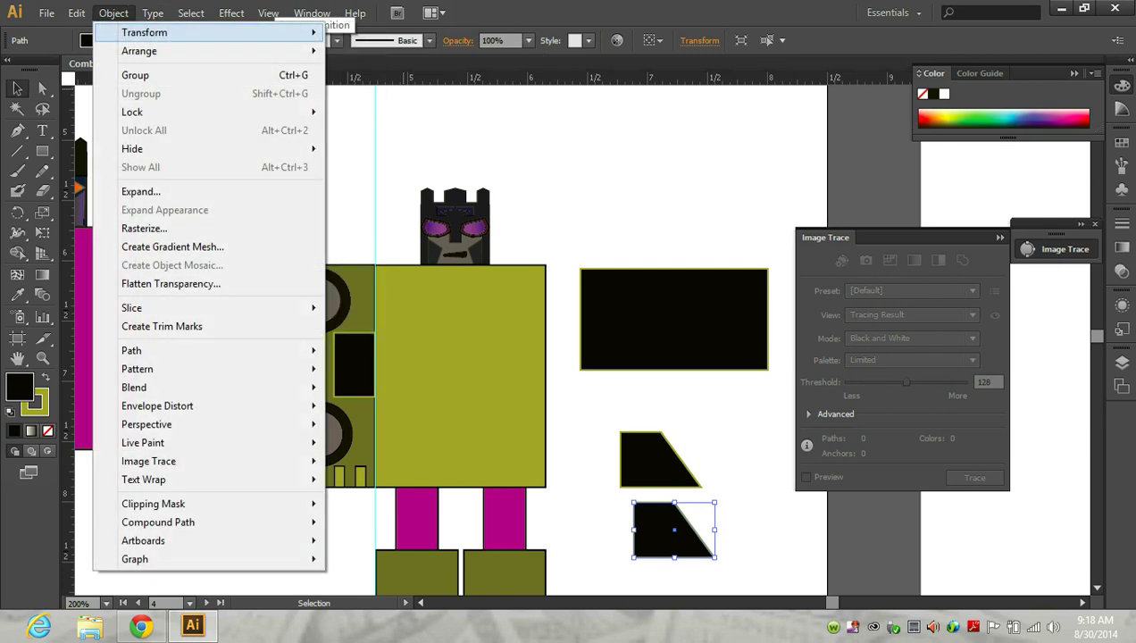
pyautogui.click(367, 93)
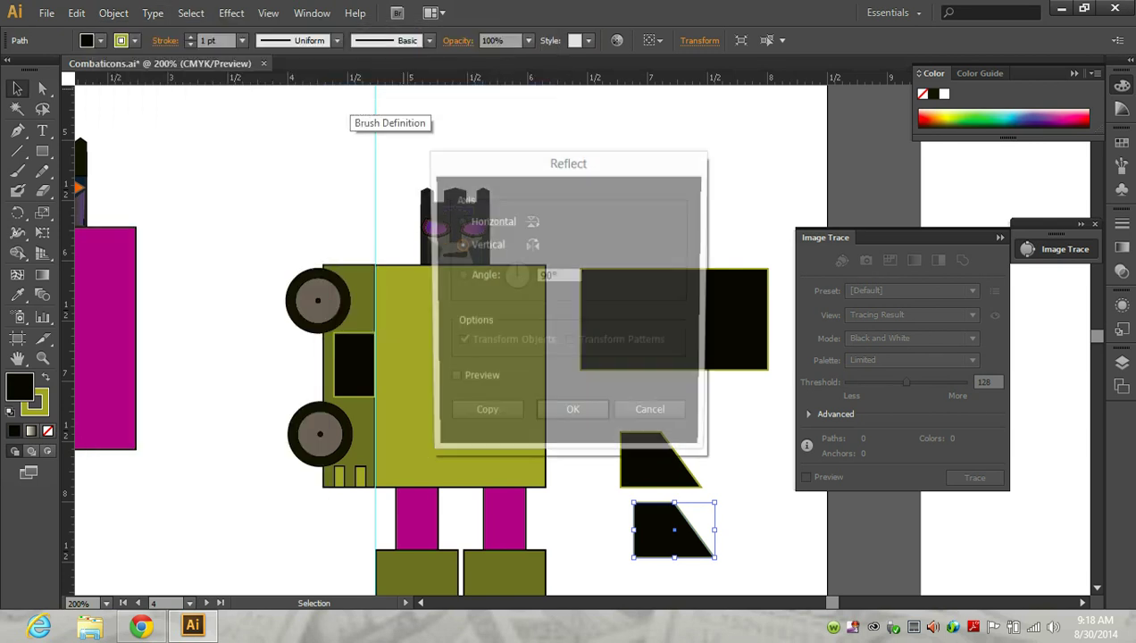
pyautogui.click(572, 416)
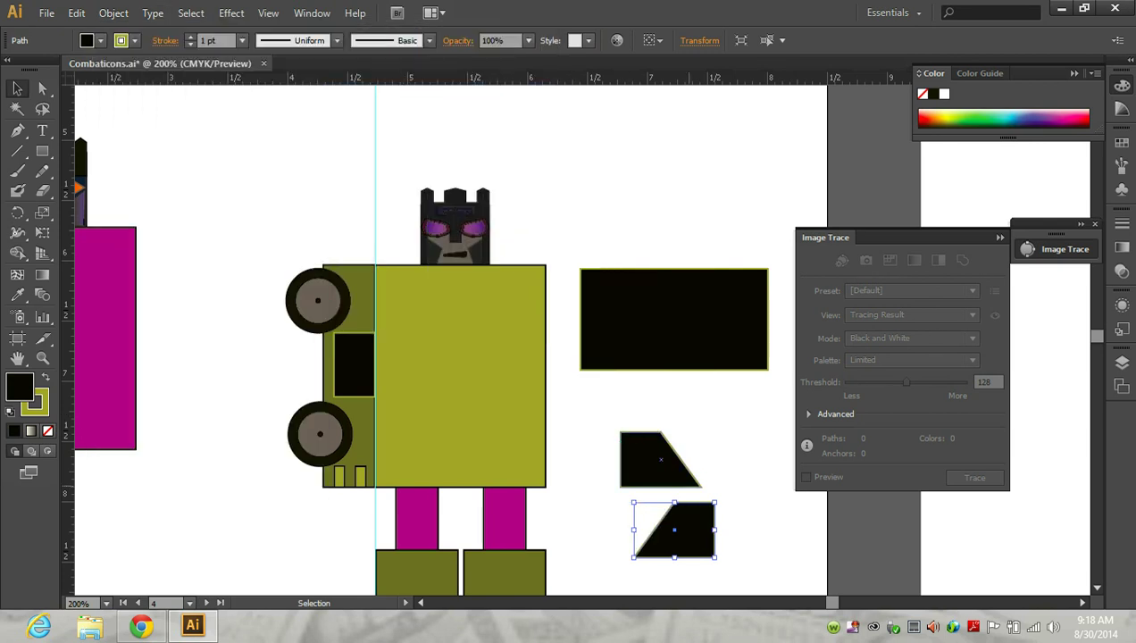
pyautogui.click(714, 484)
pyautogui.moveTo(618, 420); pyautogui.dragTo(717, 561)
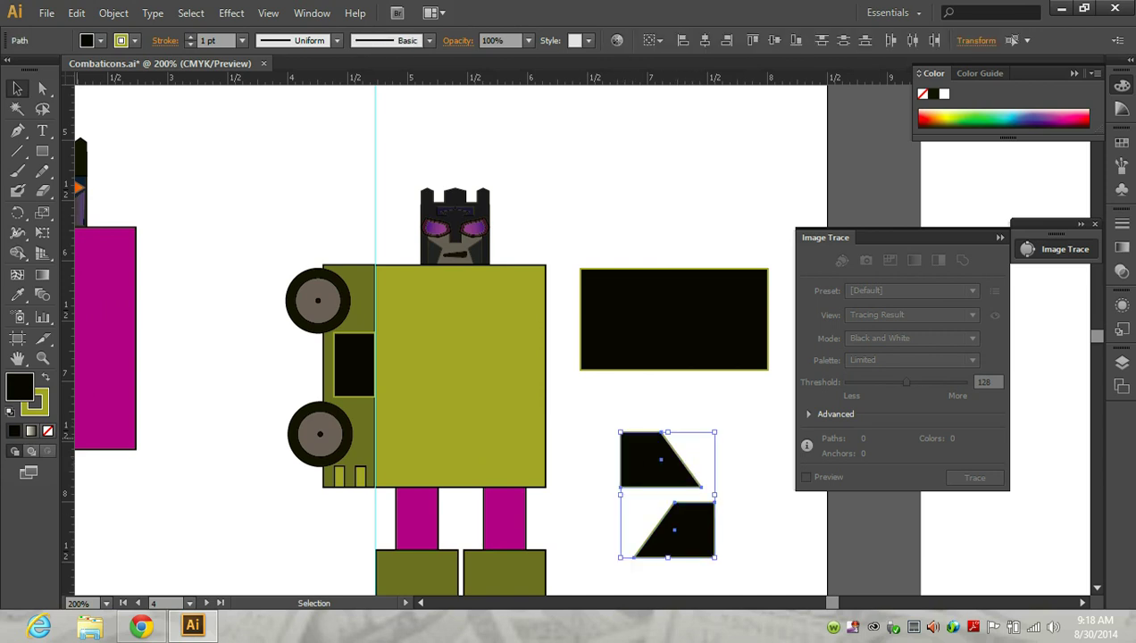
pyautogui.hotkey('shift', 'x')
# Move the two olive trapezoids onto the black rectangle's lower-left and lower-right corners
pyautogui.click(741, 411)
pyautogui.moveTo(661, 476); pyautogui.dragTo(620, 359)
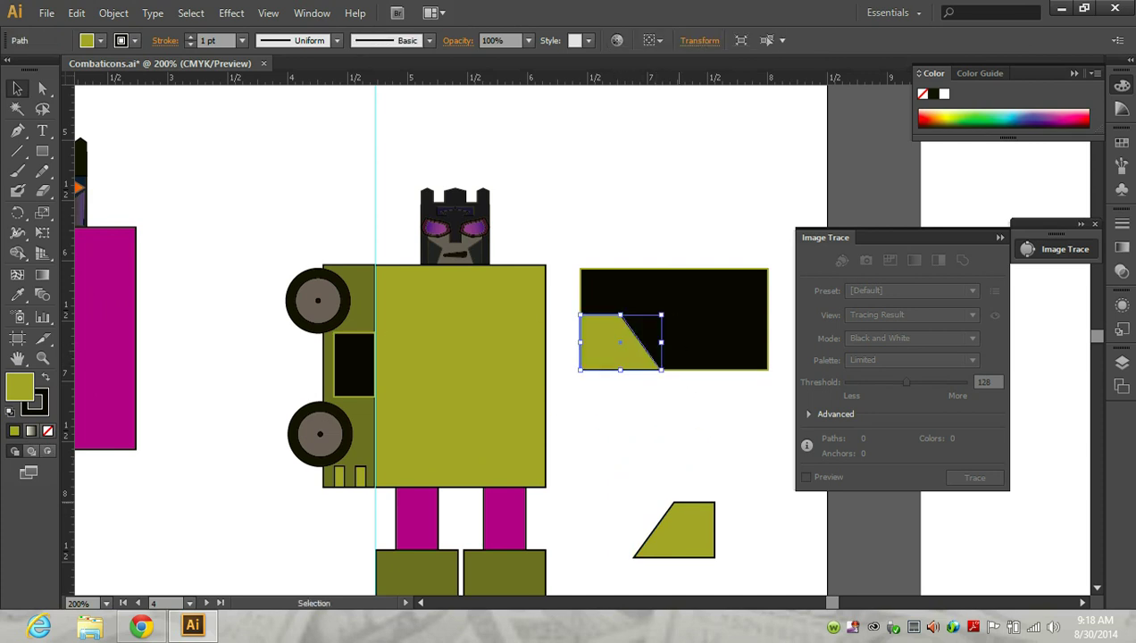
pyautogui.moveTo(702, 539); pyautogui.dragTo(756, 352)
pyautogui.click(777, 402)
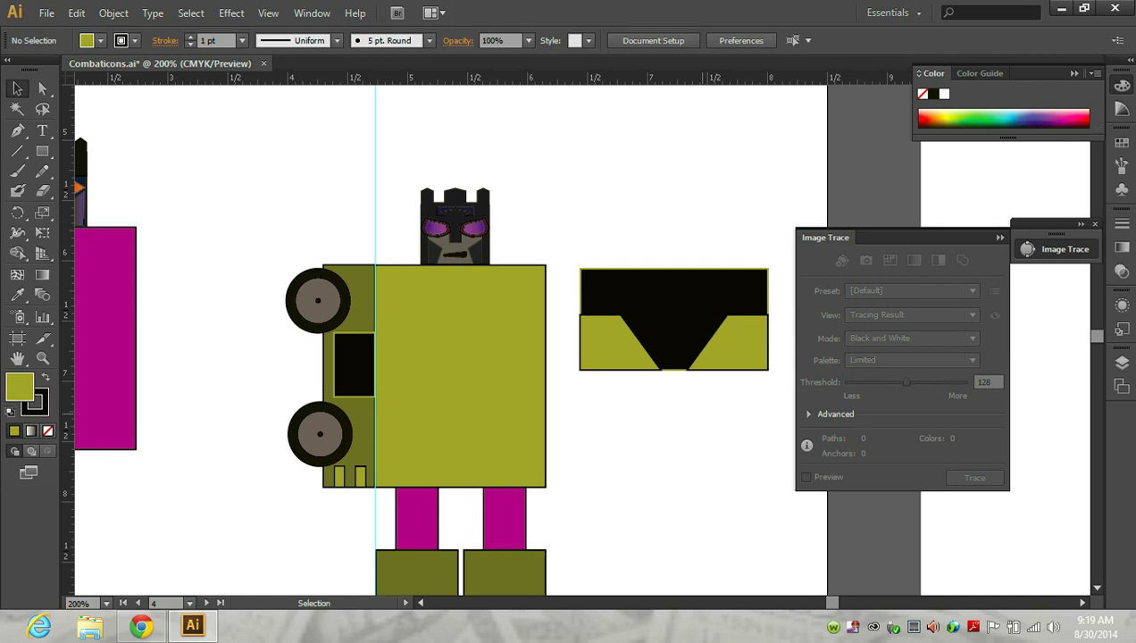
pyautogui.scroll(1, 704, 417)
# Zoom in on the belt piece and group its selected shapes
pyautogui.moveTo(542, 179)
pyautogui.mouseDown()
pyautogui.moveTo(504, 268)
pyautogui.moveTo(578, 364)
pyautogui.mouseUp()
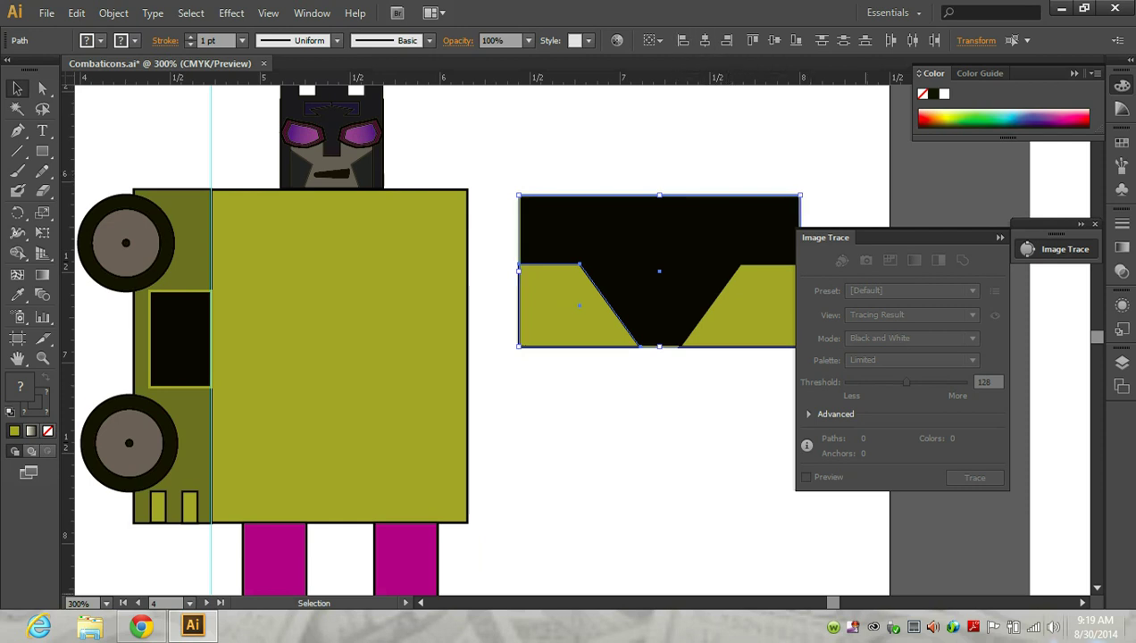
pyautogui.hscroll(2, 481, 339)
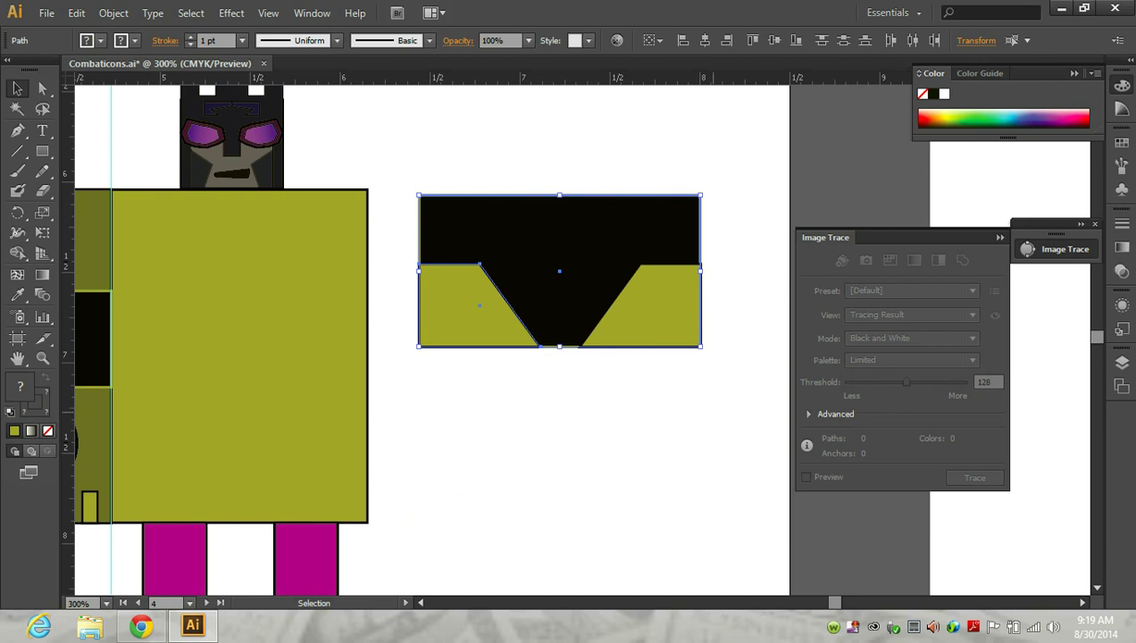
pyautogui.scroll(2, 691, 375)
pyautogui.scroll(1, 662, 340)
pyautogui.scroll(1, 663, 339)
pyautogui.scroll(1, 134, 118)
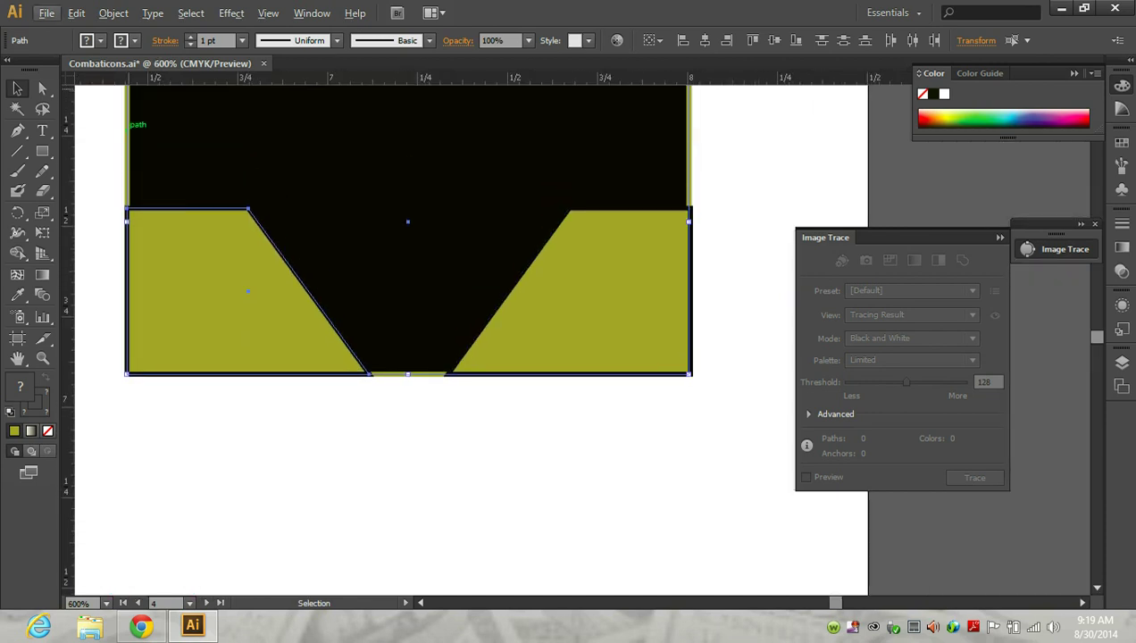
pyautogui.click(114, 12)
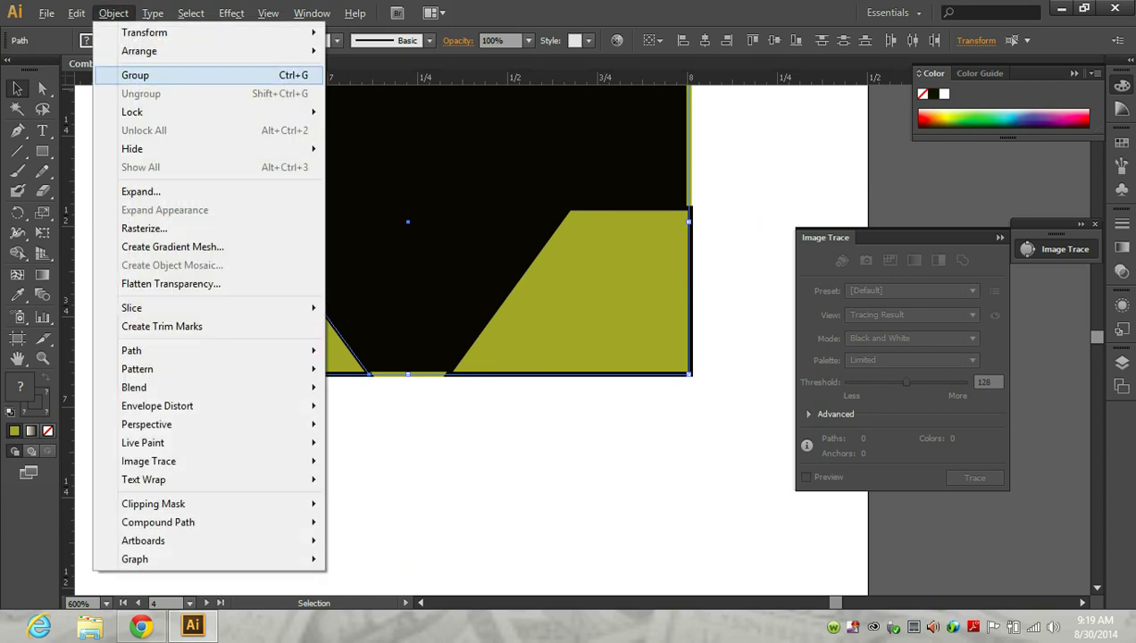
pyautogui.click(134, 73)
pyautogui.scroll(1, 134, 73)
pyautogui.scroll(1, 407, 339)
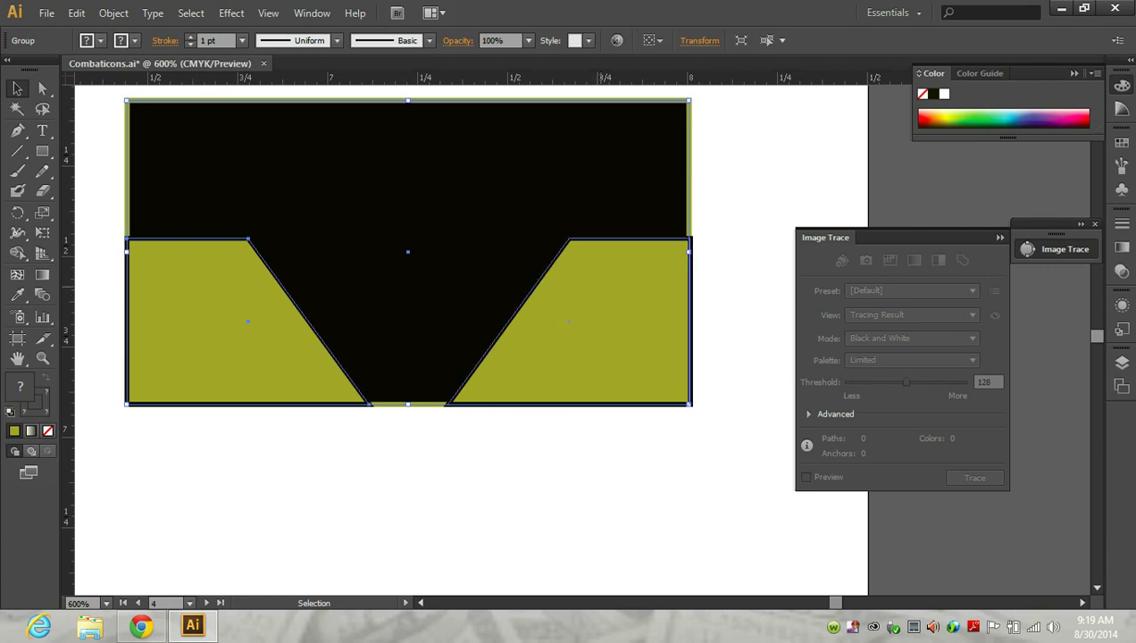
# Add the right olive shape, select all belt shapes, and group them
pyautogui.keyDown('shift'); pyautogui.click(568, 322); pyautogui.keyUp('shift')
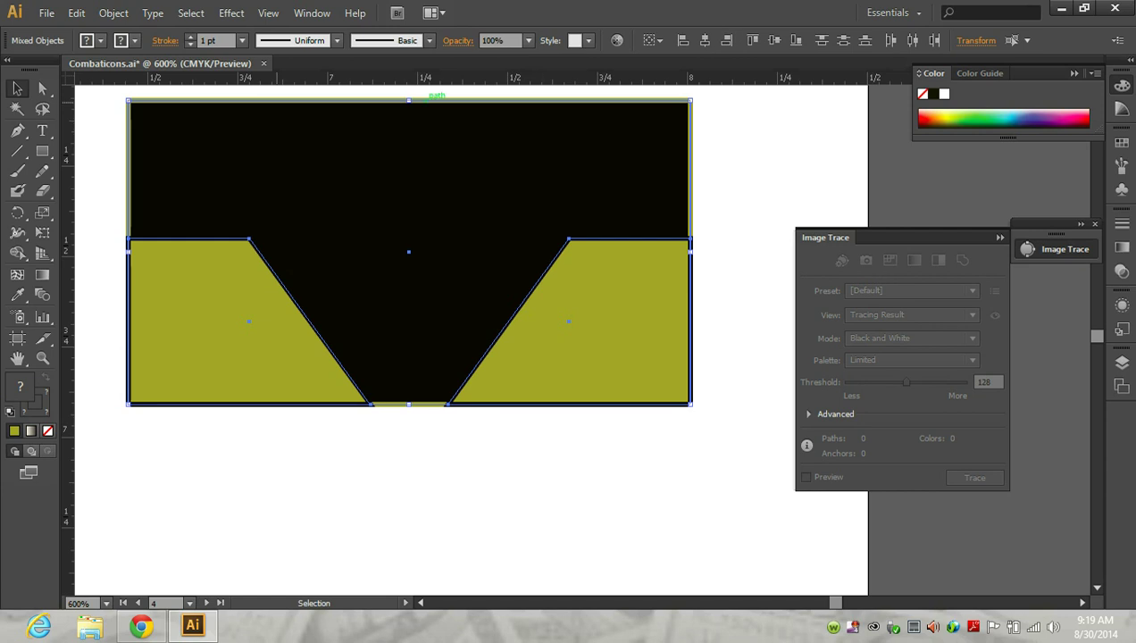
pyautogui.click(114, 13)
pyautogui.click(134, 75)
pyautogui.moveTo(733, 184)
pyautogui.mouseDown()
pyautogui.moveTo(148, 373)
pyautogui.moveTo(89, 366)
pyautogui.mouseUp()
pyautogui.click(114, 13)
pyautogui.click(134, 75)
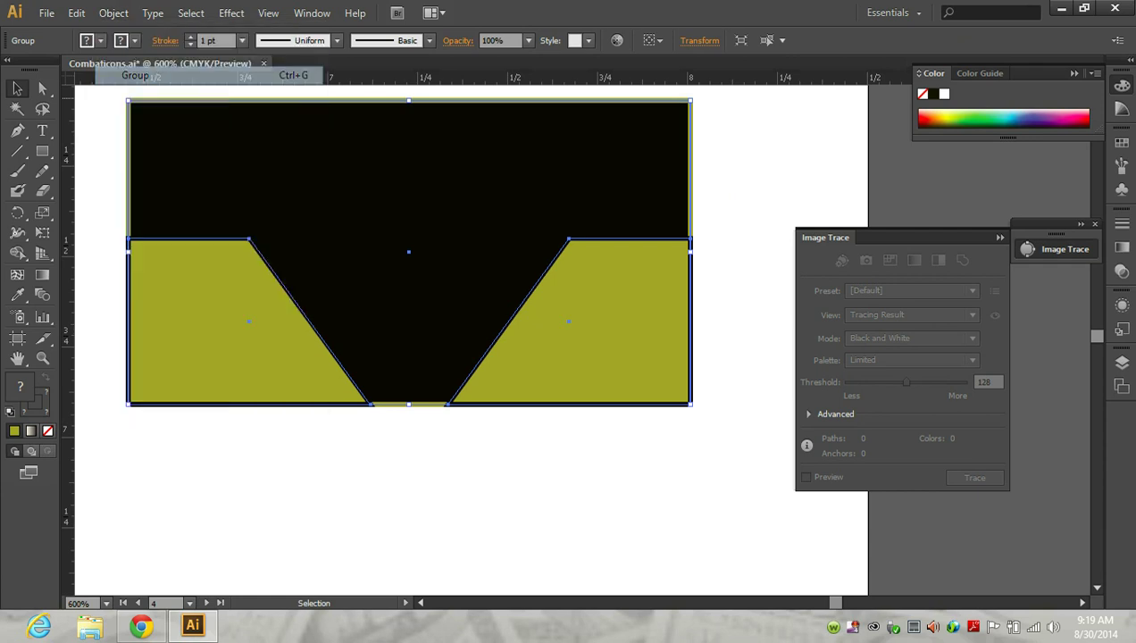
# Ungroup the belt shapes twice and marquee-select every belt shape
pyautogui.click(114, 13)
pyautogui.click(141, 92)
pyautogui.click(113, 12)
pyautogui.click(141, 93)
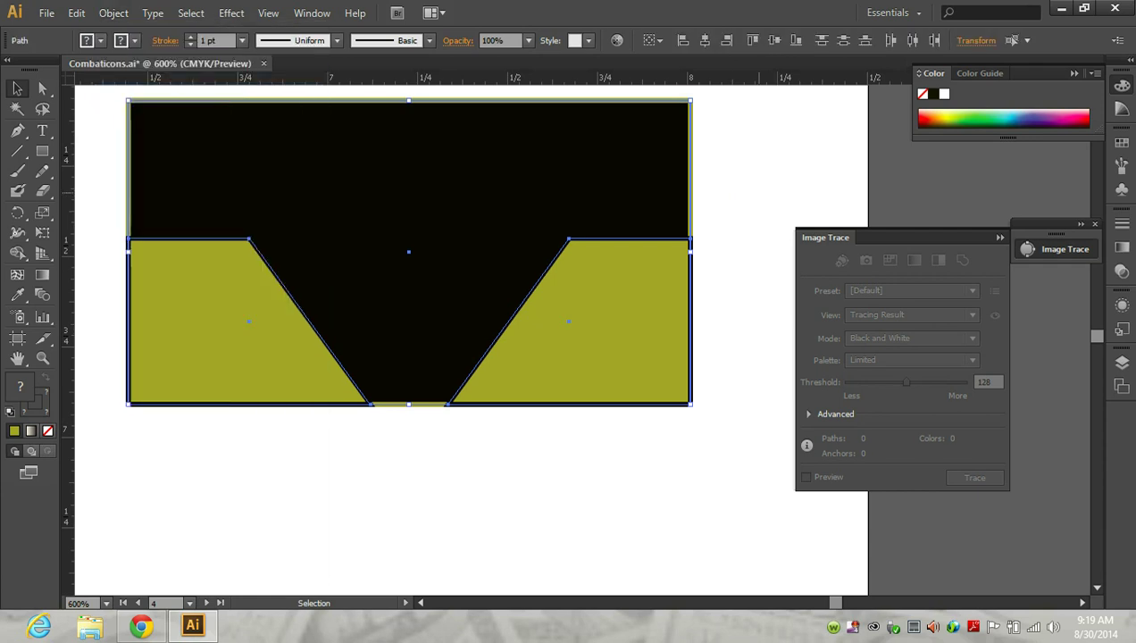
pyautogui.moveTo(108, 174); pyautogui.dragTo(408, 350)
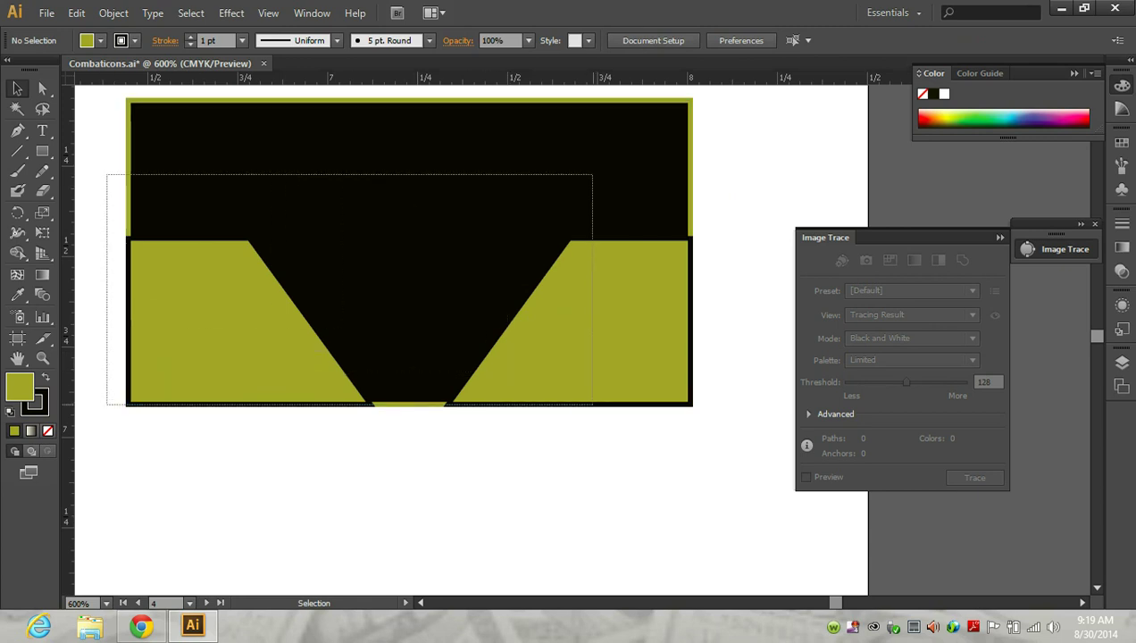
pyautogui.moveTo(408, 350); pyautogui.dragTo(671, 416)
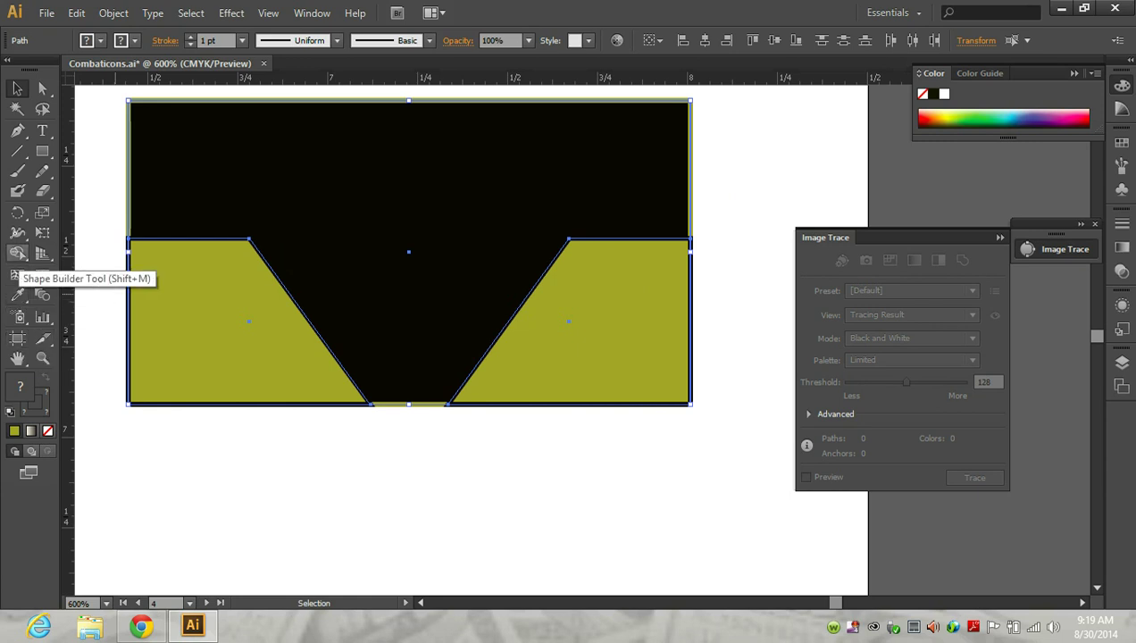
# Delete the left and right side trapezoids, zoom out, and select the black belt shape
pyautogui.click(17, 253)
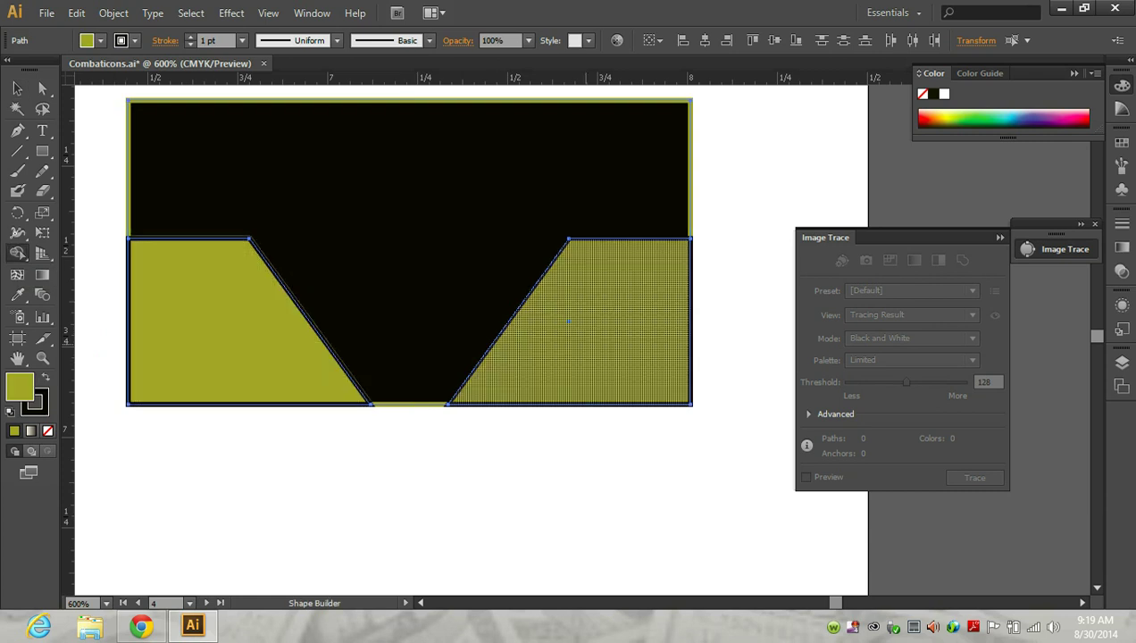
pyautogui.click(17, 87)
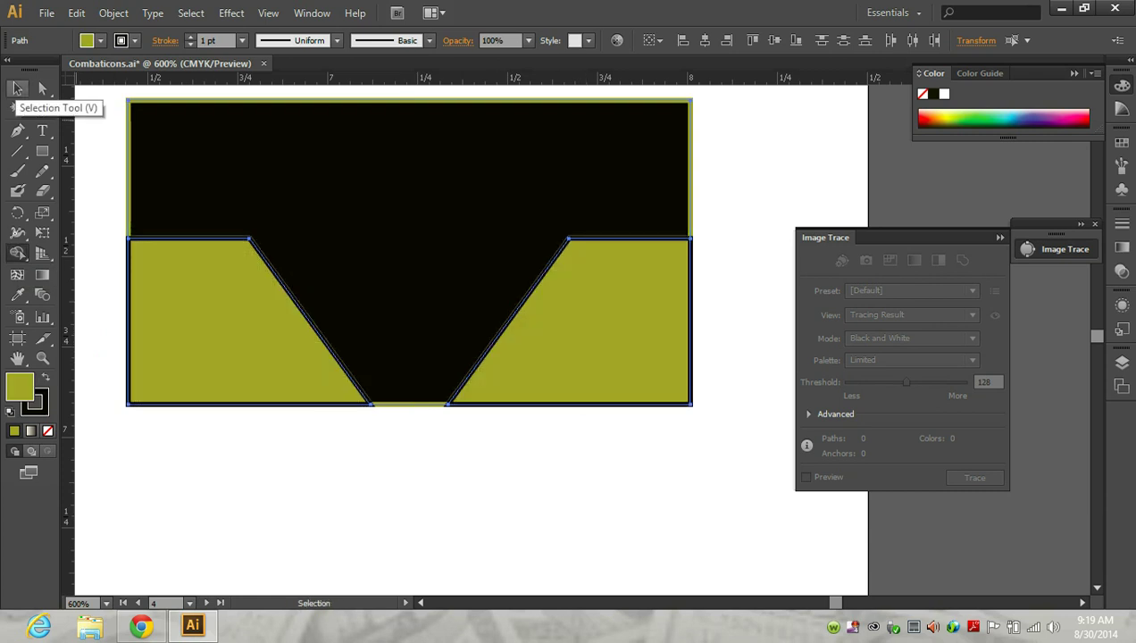
pyautogui.click(402, 500)
pyautogui.click(197, 339)
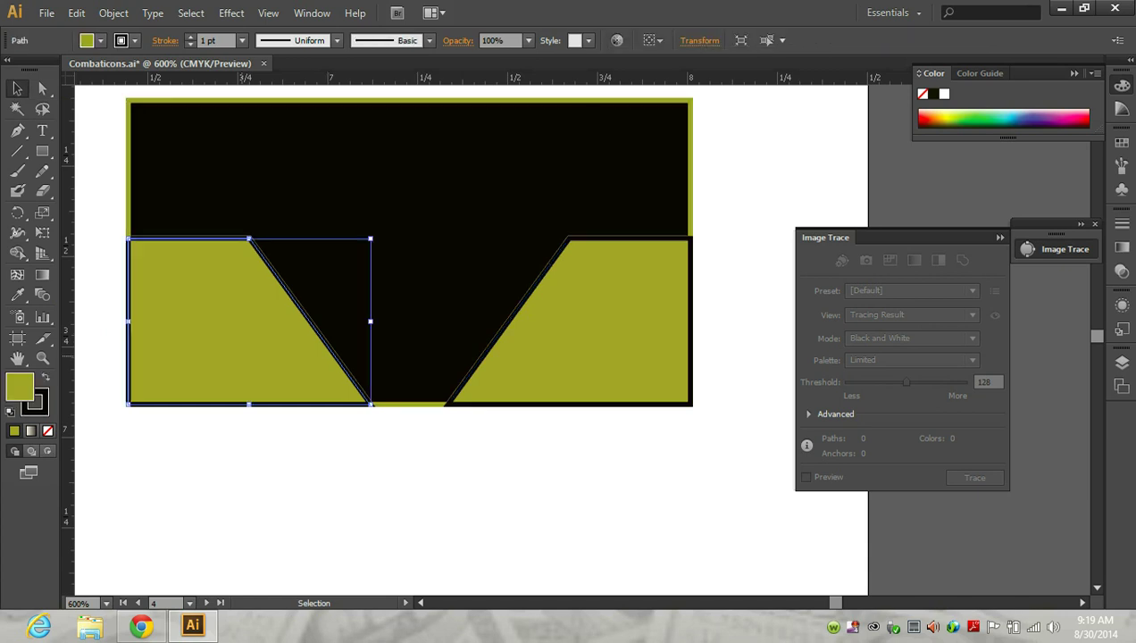
pyautogui.press('Delete')
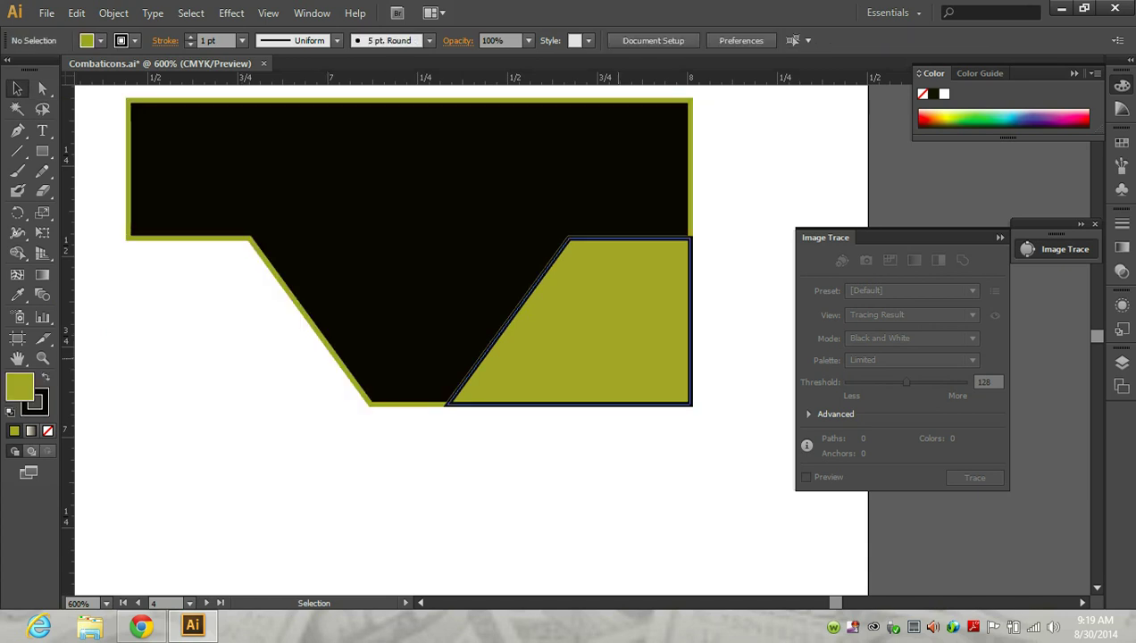
pyautogui.click(590, 322)
pyautogui.press('Delete')
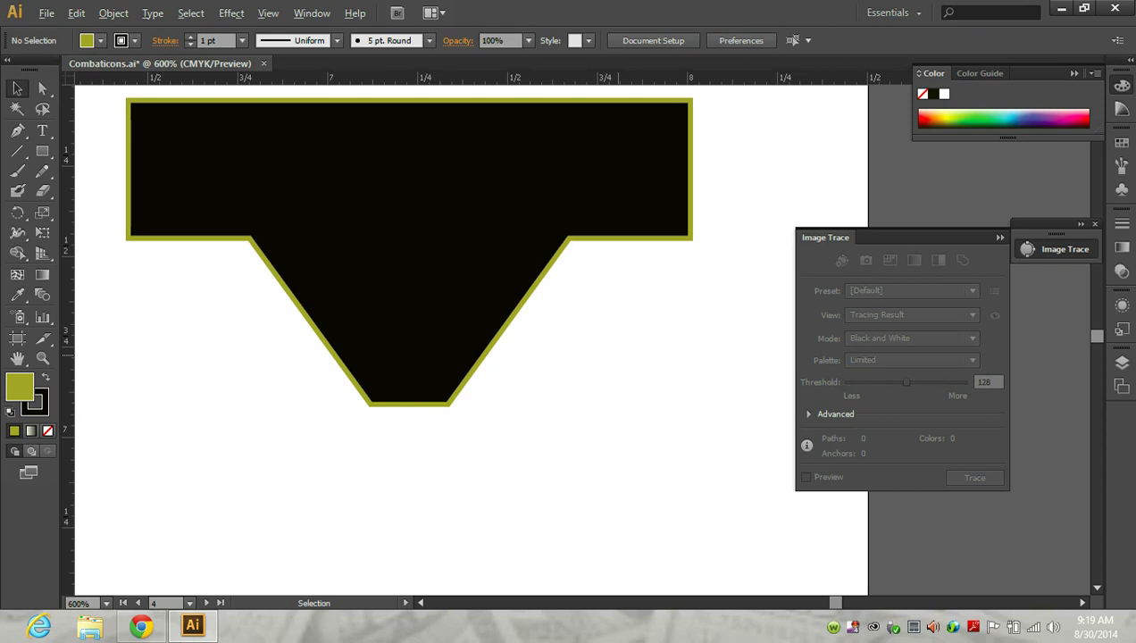
pyautogui.hotkey('ctrl', '-')
pyautogui.hotkey('ctrl', '-')
pyautogui.hotkey('ctrl', '-')
pyautogui.click(550, 295)
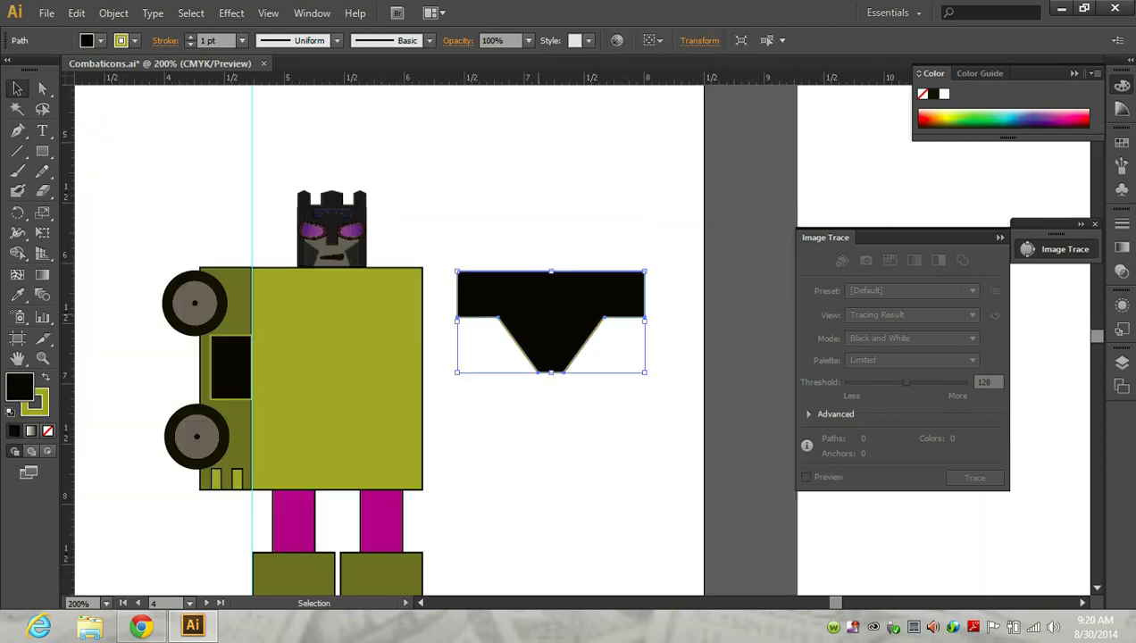
# Flatten and narrow the black belt, then move it onto the yellow body
pyautogui.moveTo(550, 270); pyautogui.dragTo(554, 307)
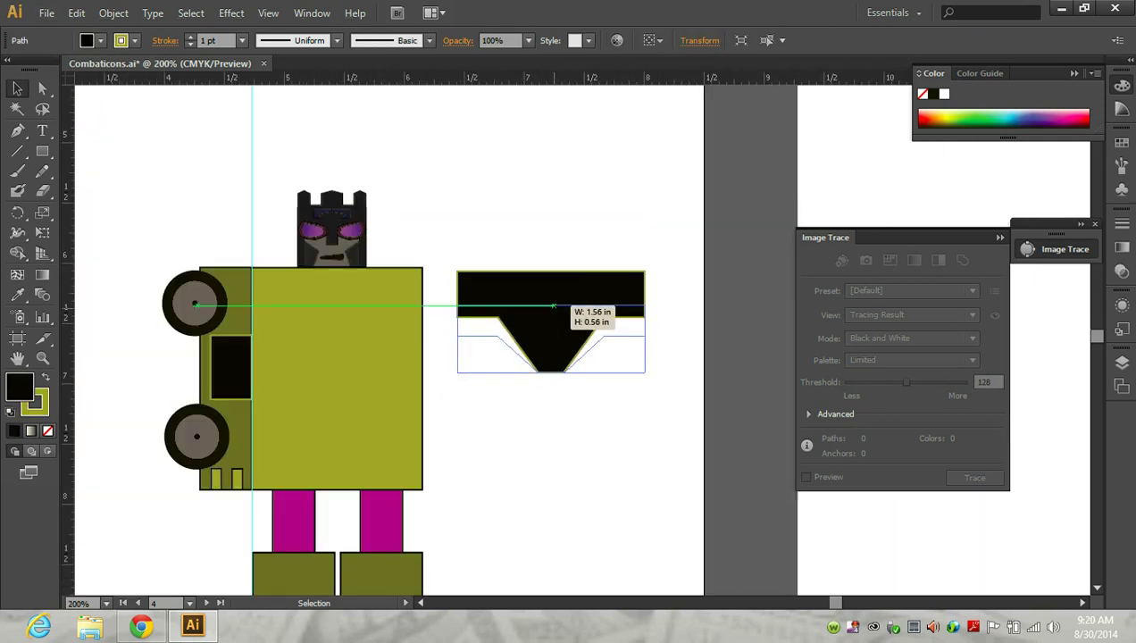
pyautogui.moveTo(551, 371)
pyautogui.mouseDown()
pyautogui.moveTo(331, 488)
pyautogui.moveTo(551, 484)
pyautogui.mouseUp()
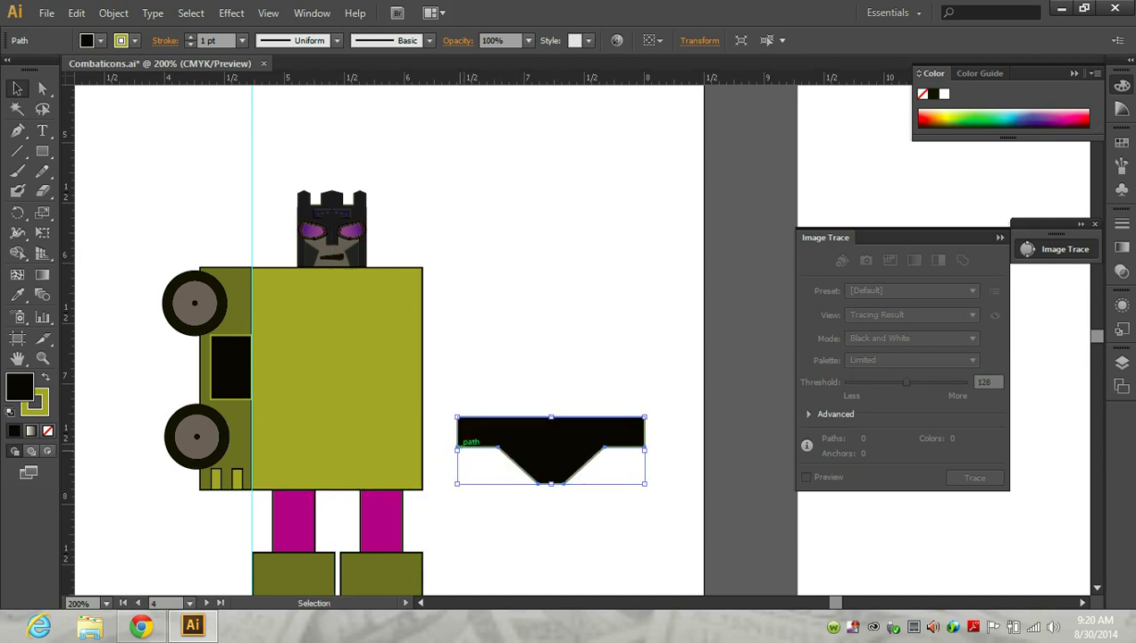
pyautogui.moveTo(457, 449); pyautogui.dragTo(487, 449)
pyautogui.moveTo(608, 445); pyautogui.dragTo(371, 452)
# Stretch the belt's left edge to snap to the body's edge
pyautogui.moveTo(273, 444); pyautogui.dragTo(274, 445)
pyautogui.moveTo(258, 456); pyautogui.dragTo(253, 456)
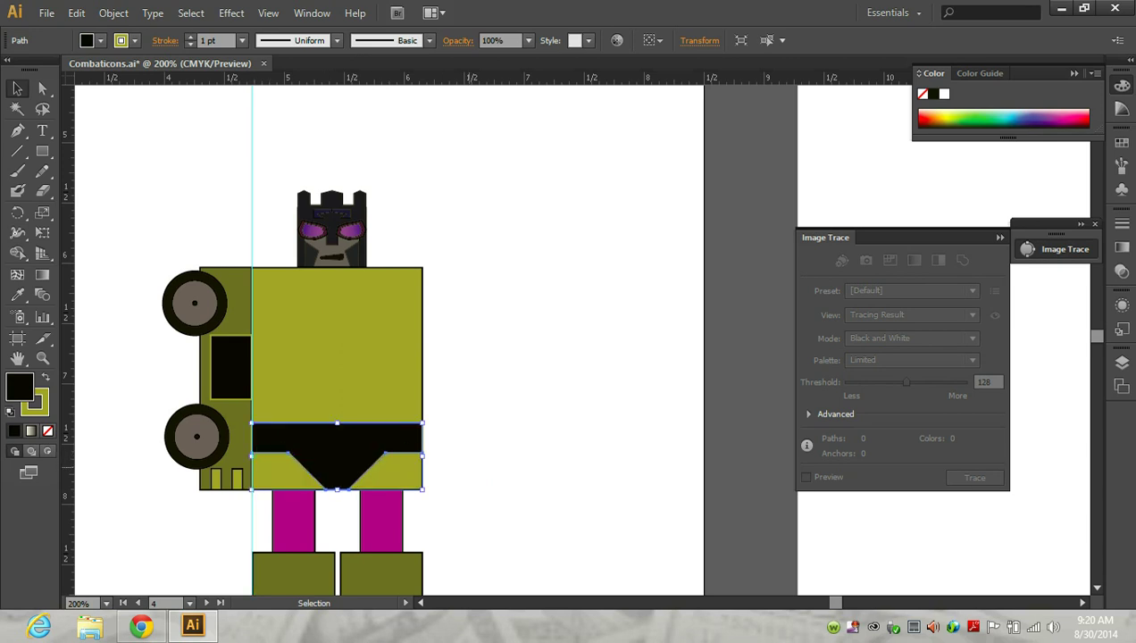
pyautogui.scroll(-2, 337, 357)
pyautogui.scroll(-2, 337, 358)
pyautogui.scroll(1, 463, 466)
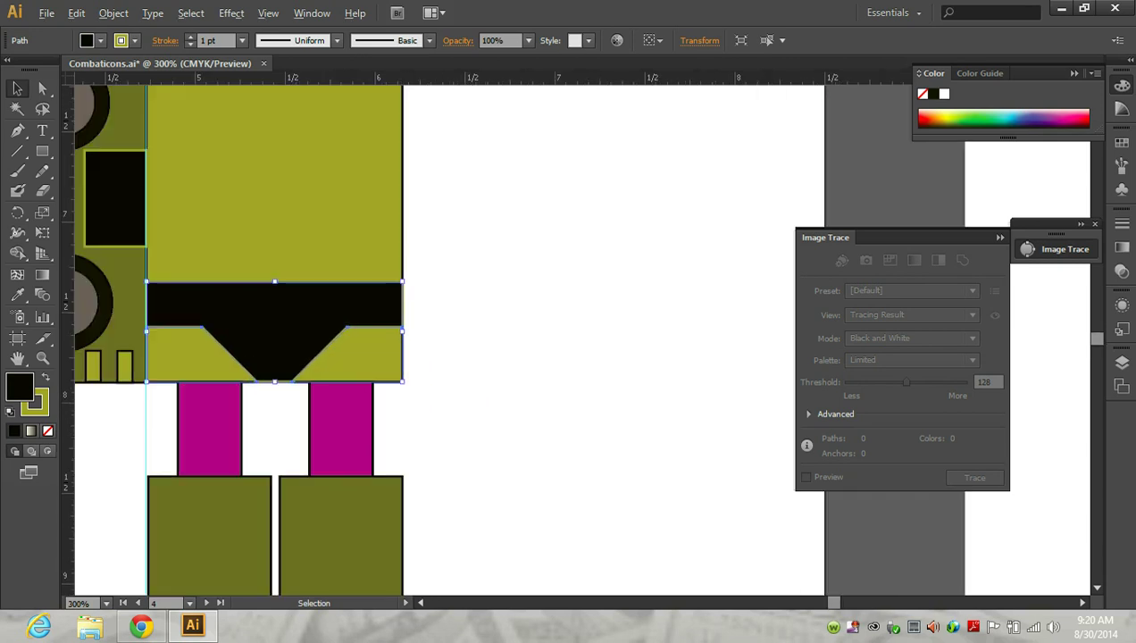
pyautogui.scroll(-1, 462, 466)
pyautogui.scroll(-1, 447, 339)
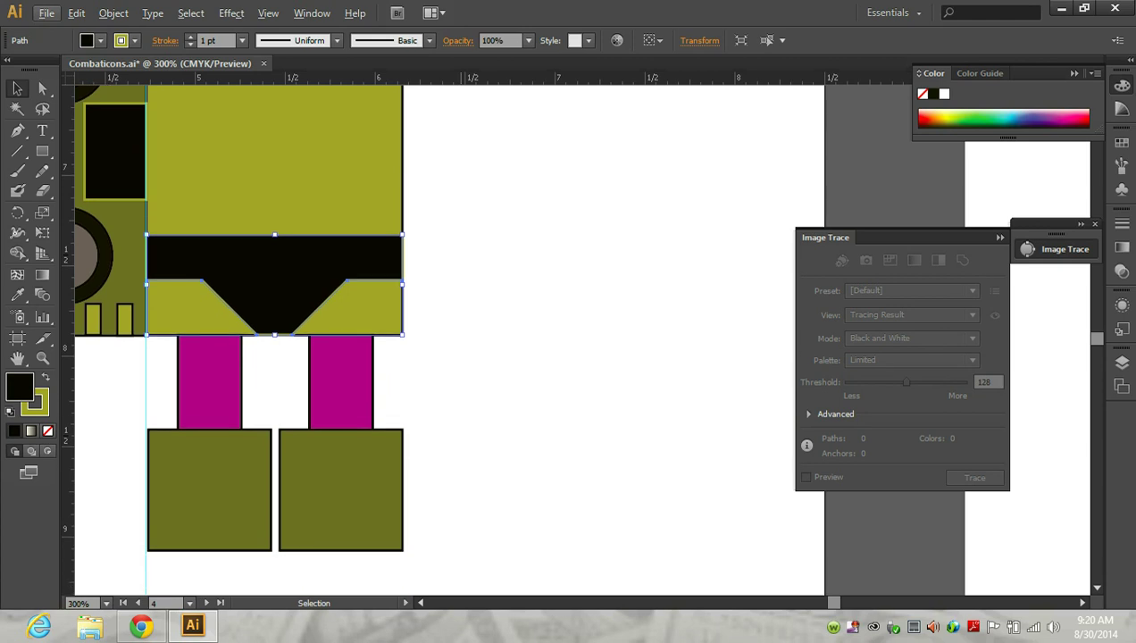
pyautogui.scroll(1, 447, 340)
pyautogui.scroll(2, 447, 339)
pyautogui.scroll(2, 447, 340)
pyautogui.scroll(2, 446, 339)
pyautogui.scroll(2, 232, 340)
pyautogui.scroll(1, 232, 339)
pyautogui.scroll(-1, 232, 340)
pyautogui.scroll(-2, 232, 340)
pyautogui.scroll(-2, 232, 340)
pyautogui.scroll(-3, 232, 339)
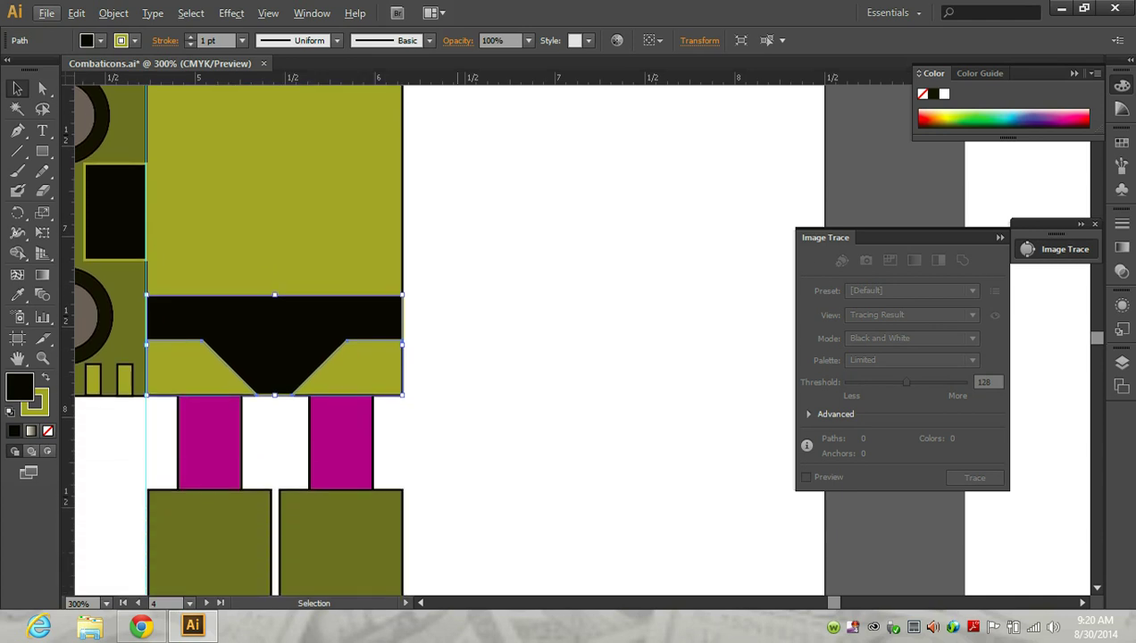
pyautogui.scroll(-3, 232, 340)
pyautogui.scroll(-1, 232, 339)
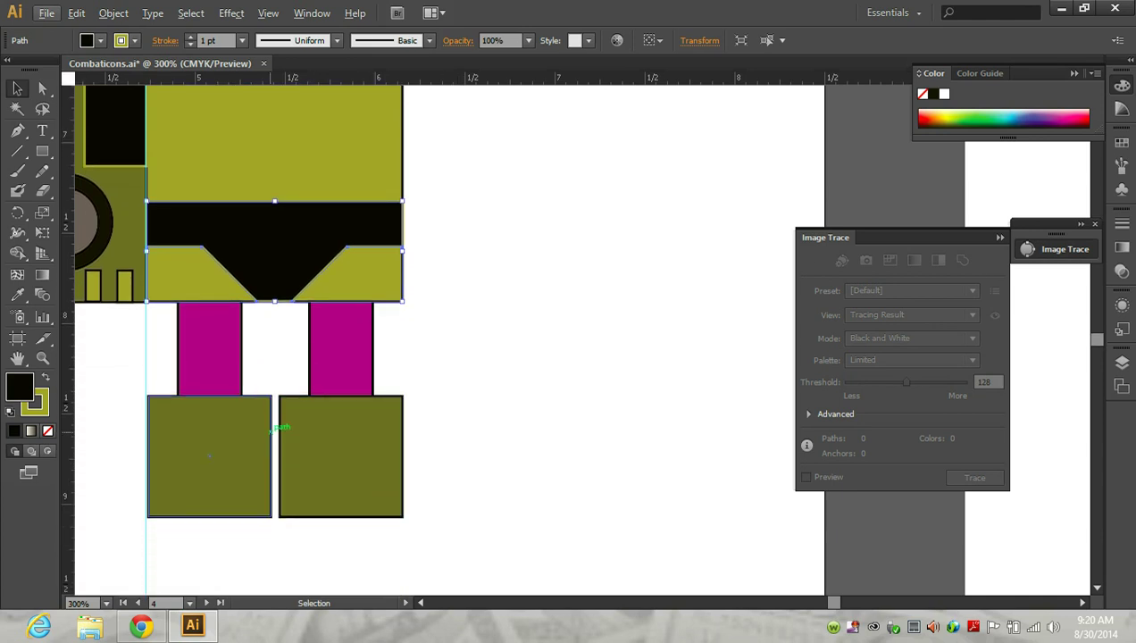
# Draw a thin black bar beside the feet and duplicate it into a stack
pyautogui.click(42, 151)
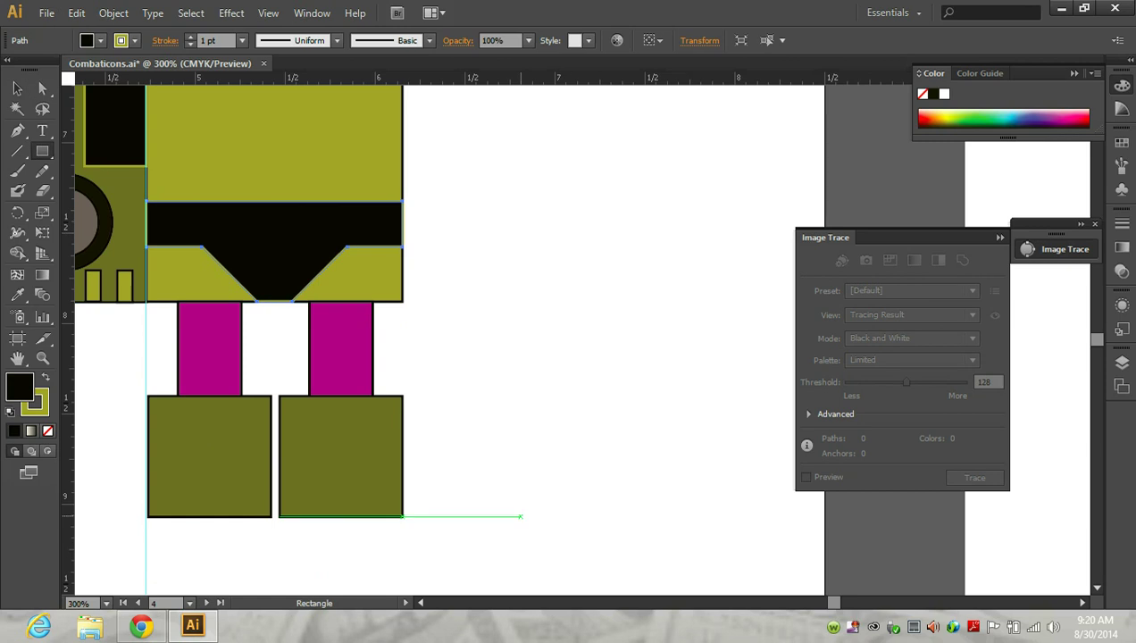
pyautogui.moveTo(439, 441); pyautogui.dragTo(534, 447)
pyautogui.press('v')
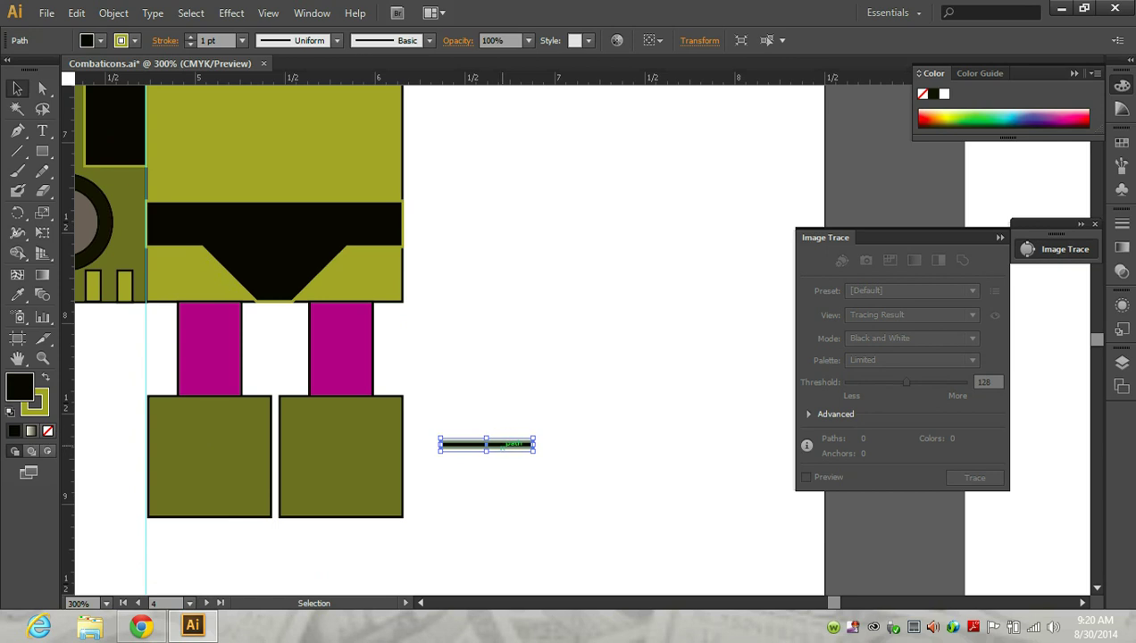
pyautogui.moveTo(505, 445); pyautogui.dragTo(505, 512)
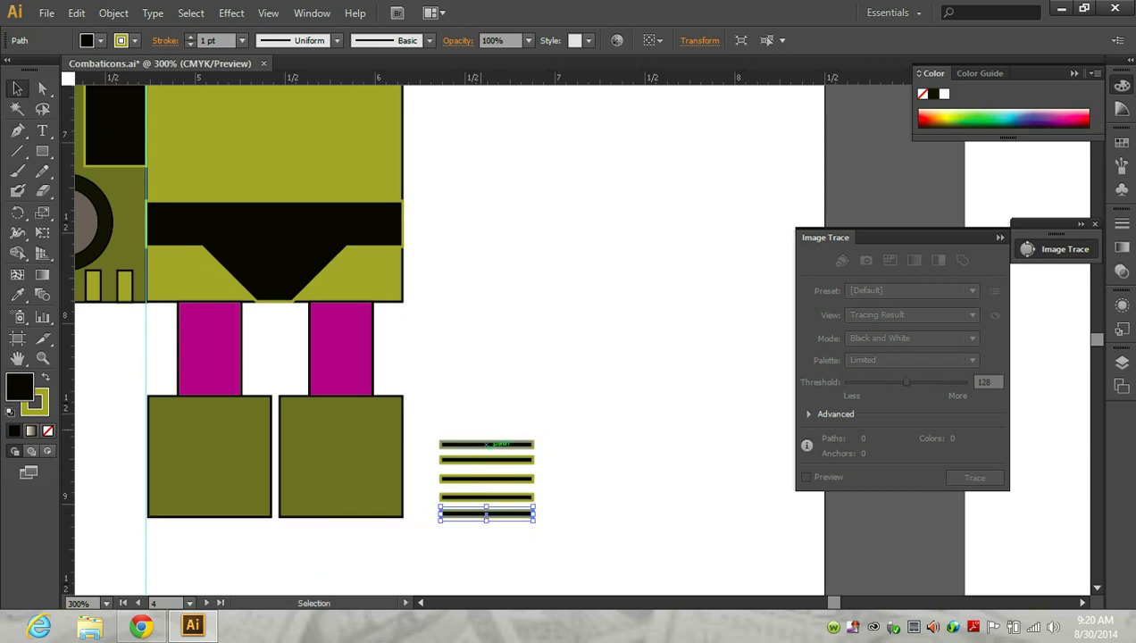
pyautogui.moveTo(429, 413); pyautogui.dragTo(501, 523)
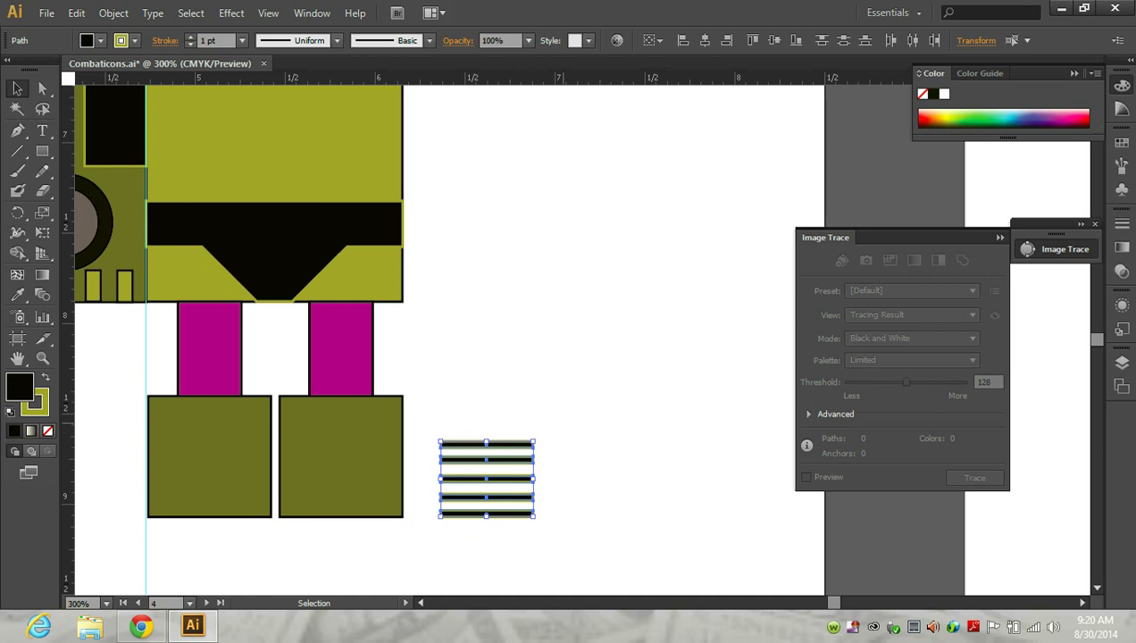
# Space out the six-bar stack, shrink it, and fit it inside the left olive foot
pyautogui.hotkey('ctrl', 'shift', 'a')
pyautogui.scroll(1, 522, 450)
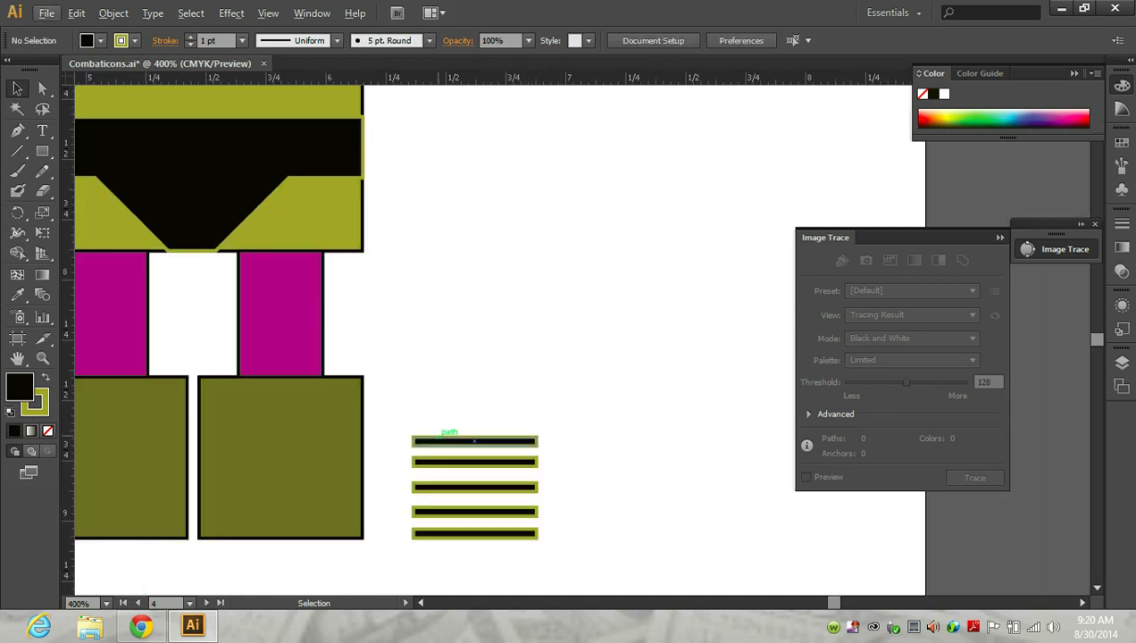
pyautogui.moveTo(475, 440); pyautogui.dragTo(474, 413)
pyautogui.moveTo(390, 393); pyautogui.dragTo(484, 555)
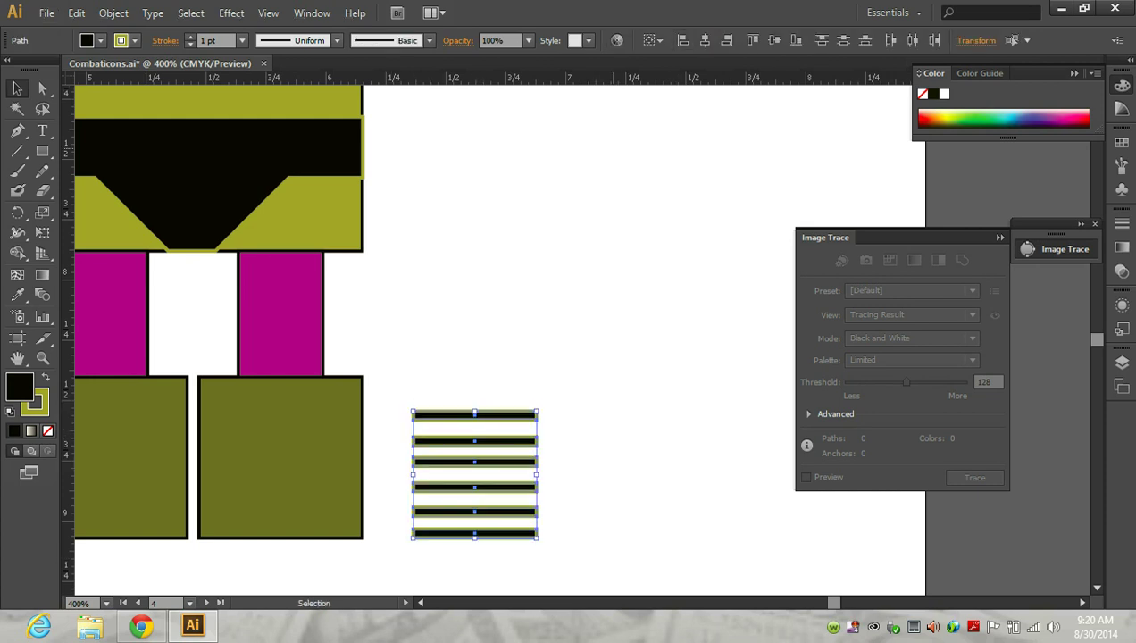
pyautogui.hscroll(-3, 500, 339)
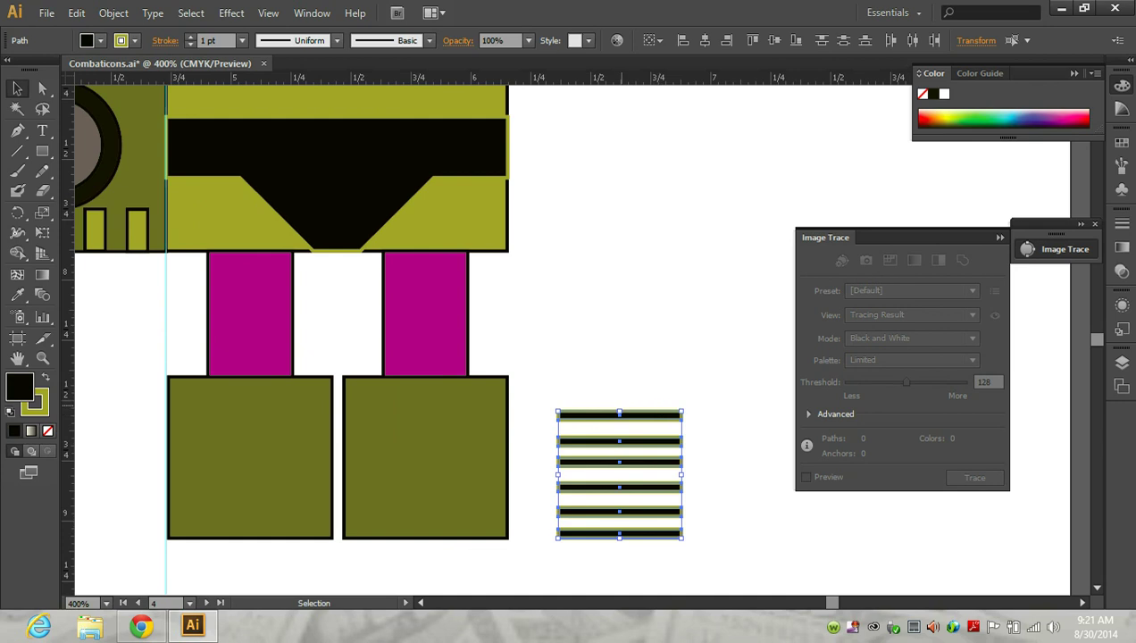
pyautogui.moveTo(620, 413); pyautogui.dragTo(620, 427)
pyautogui.moveTo(619, 481); pyautogui.dragTo(250, 453)
pyautogui.moveTo(250, 504); pyautogui.dragTo(250, 521)
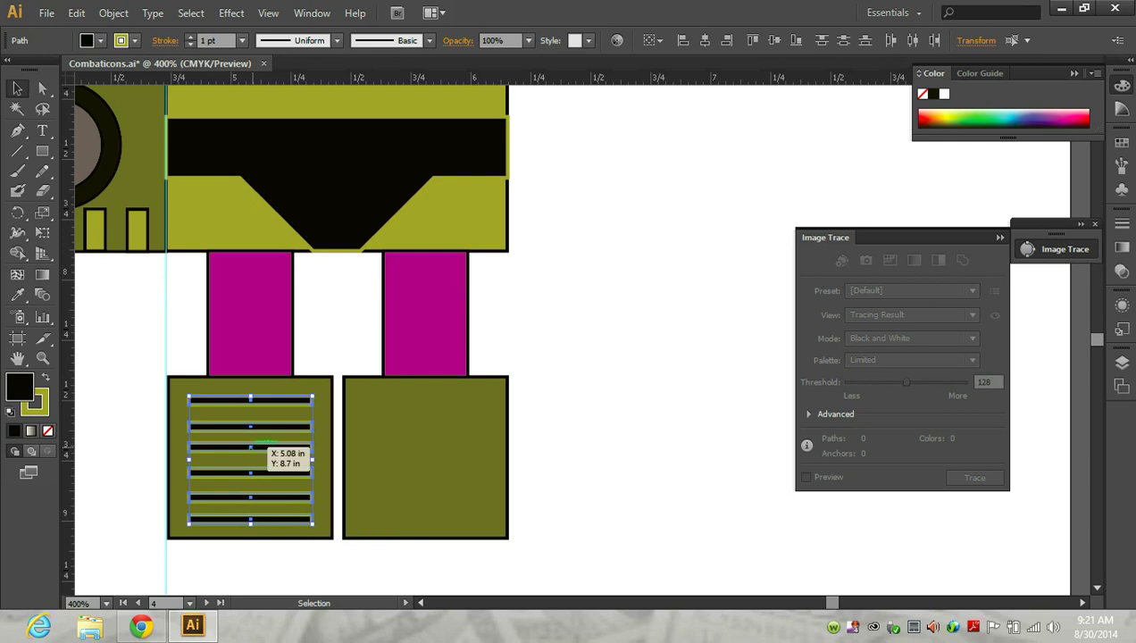
# Delete the right leg and foot, widen the left foot slightly, and group it with its stripes
pyautogui.click(362, 322)
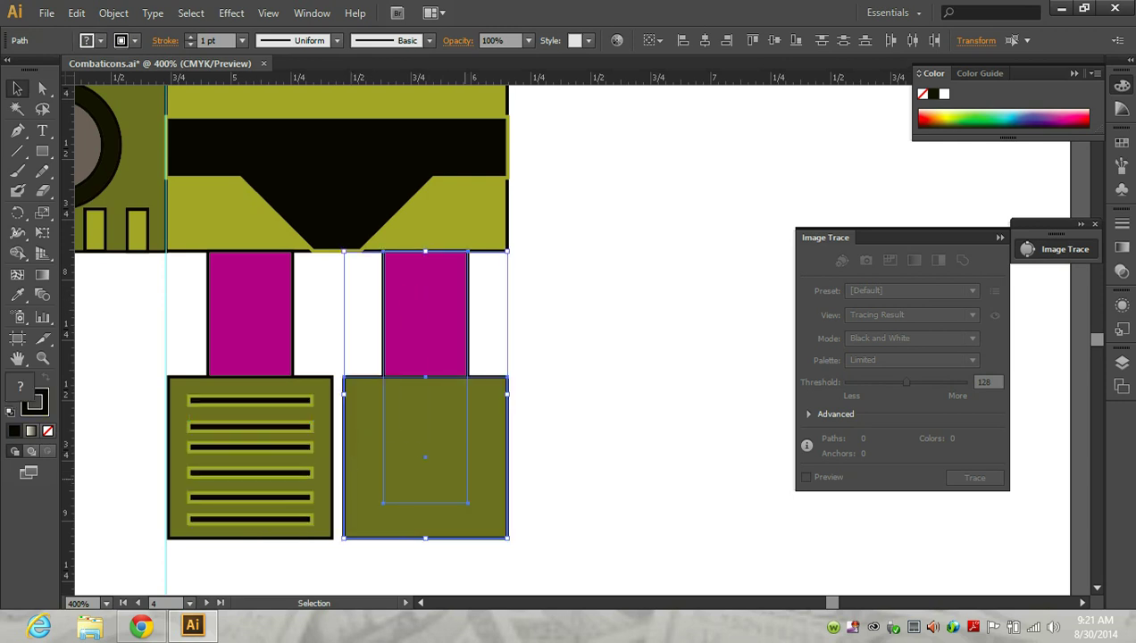
pyautogui.press('Delete')
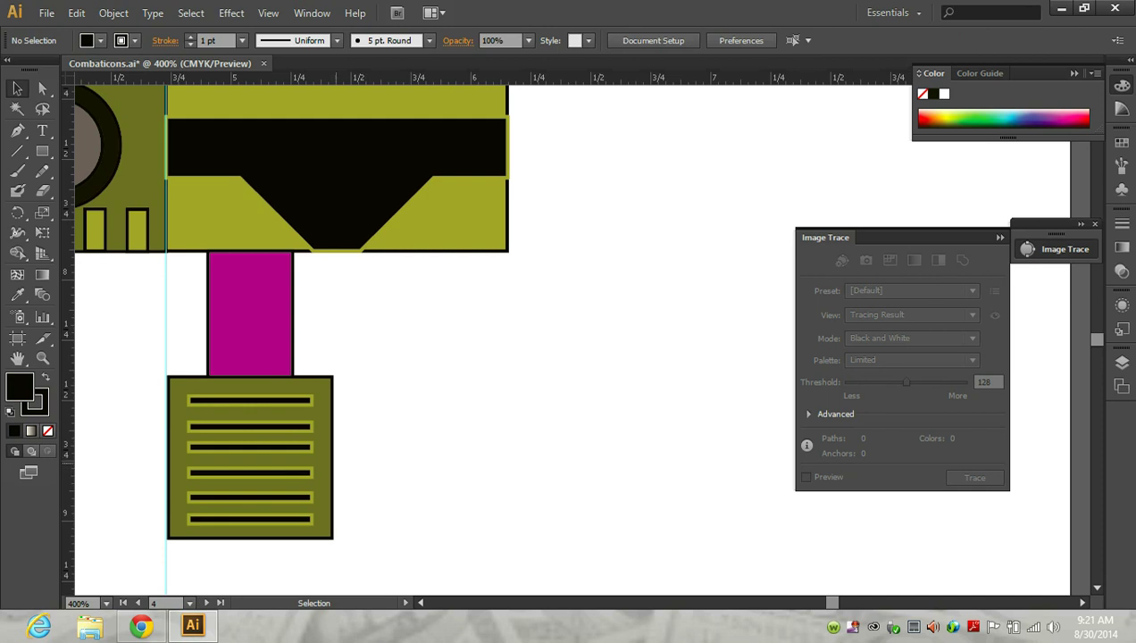
pyautogui.click(333, 457)
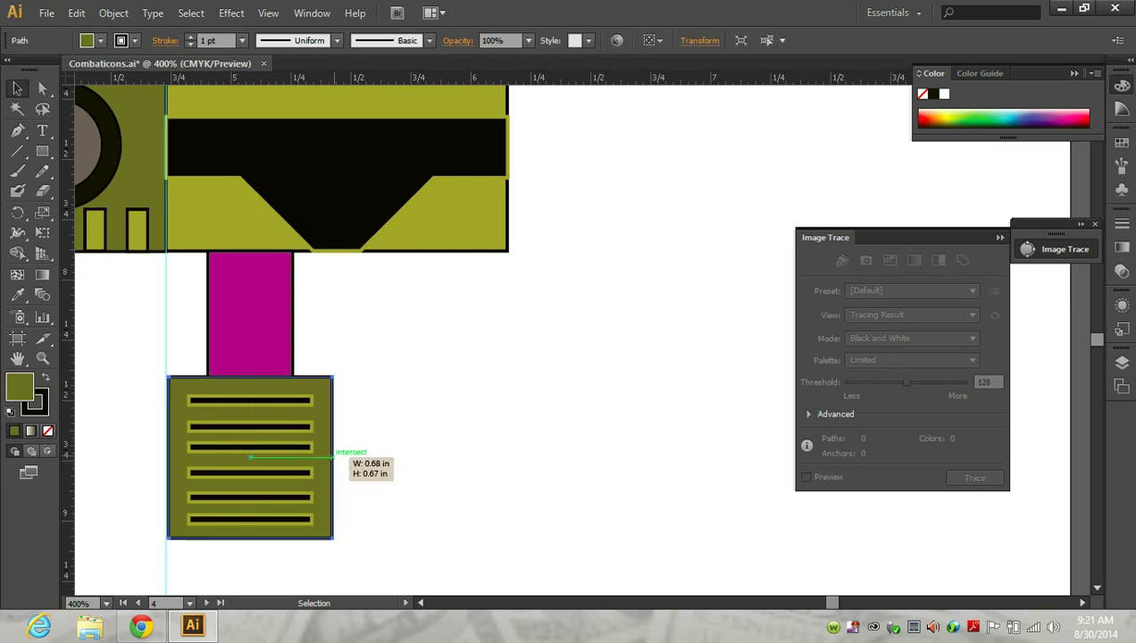
pyautogui.moveTo(333, 456); pyautogui.dragTo(337, 456)
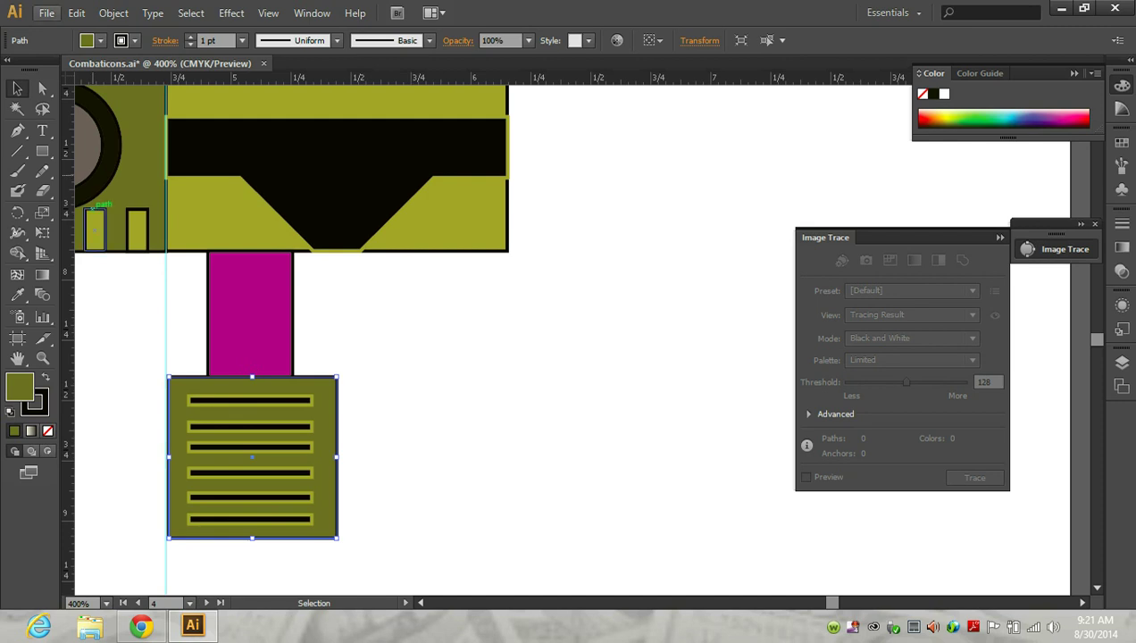
pyautogui.click(113, 13)
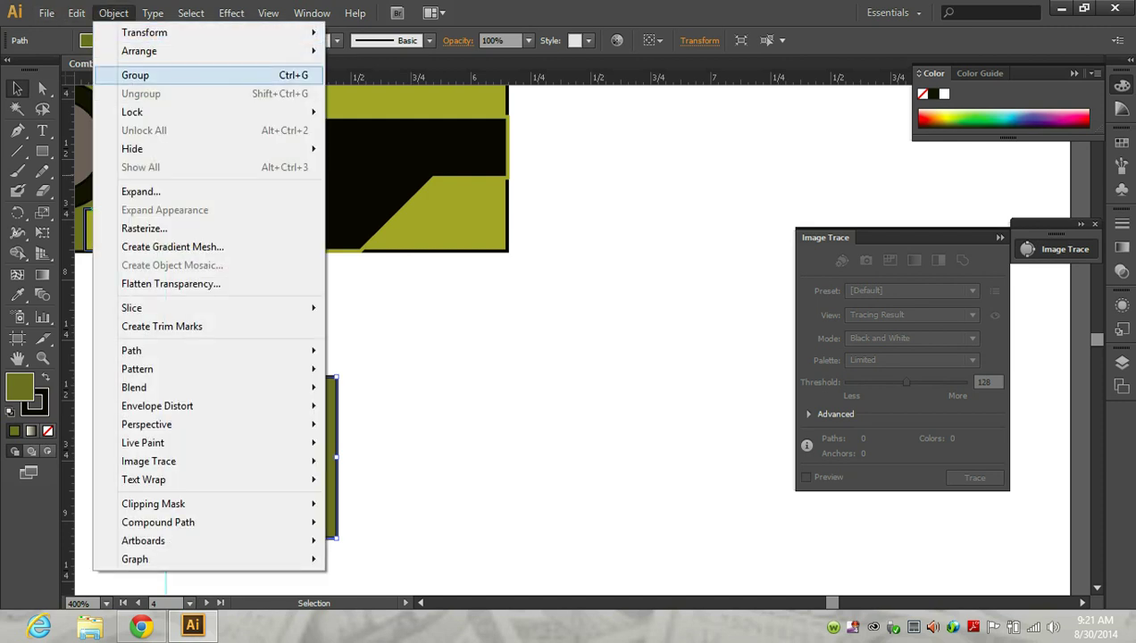
pyautogui.click(135, 75)
# Select the vertical guide and delete it
pyautogui.hotkey('ctrl', 'shift', 'a')
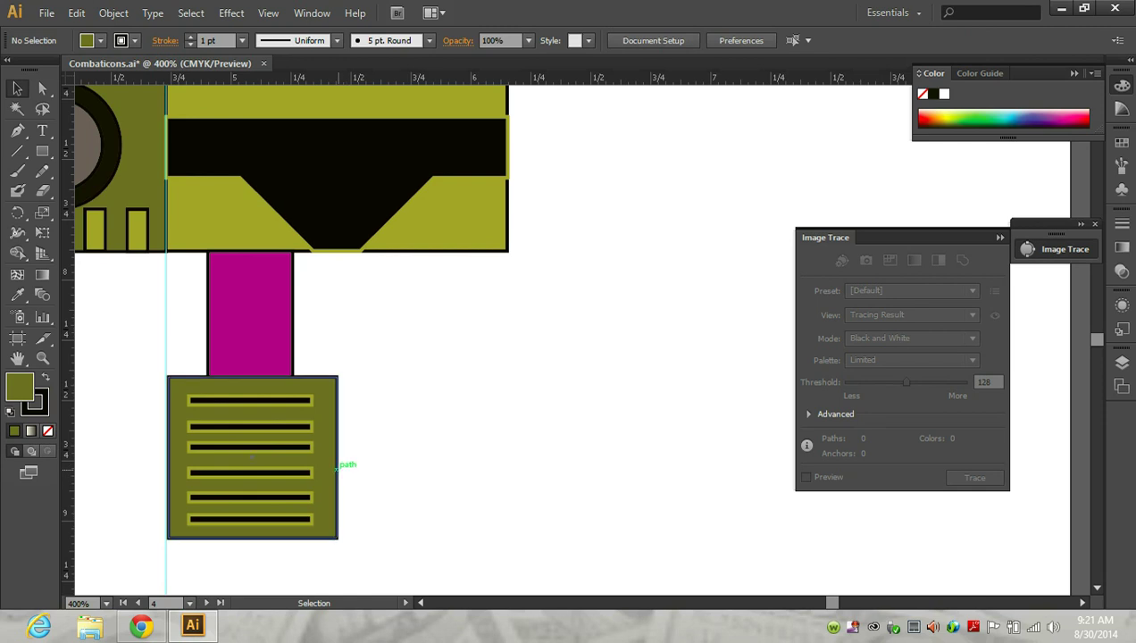
pyautogui.click(166, 288)
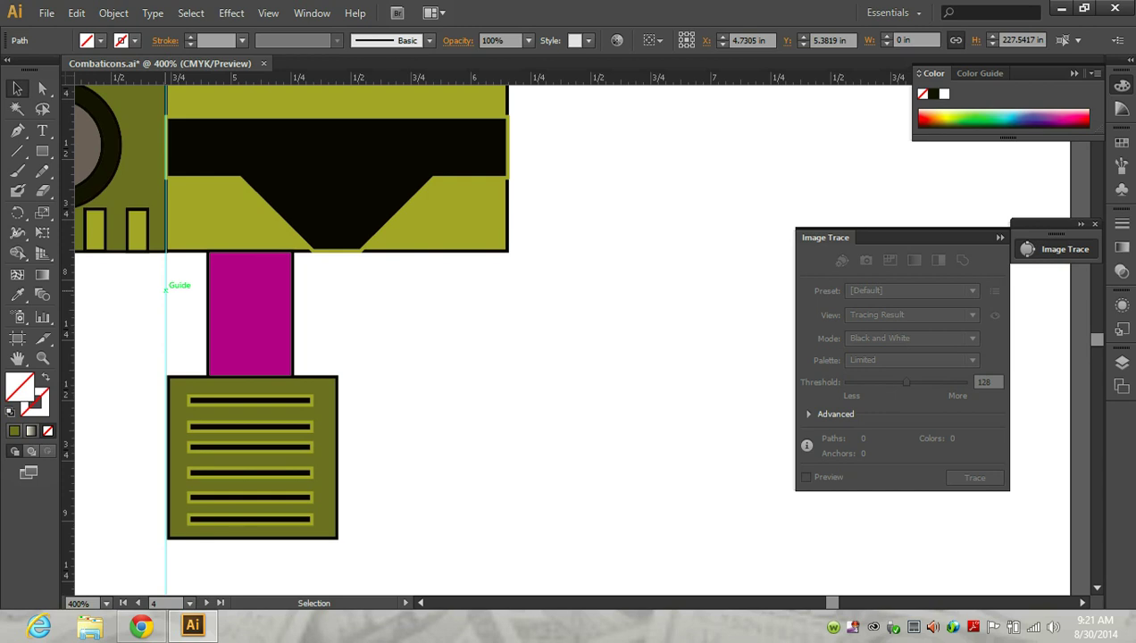
pyautogui.press('Delete')
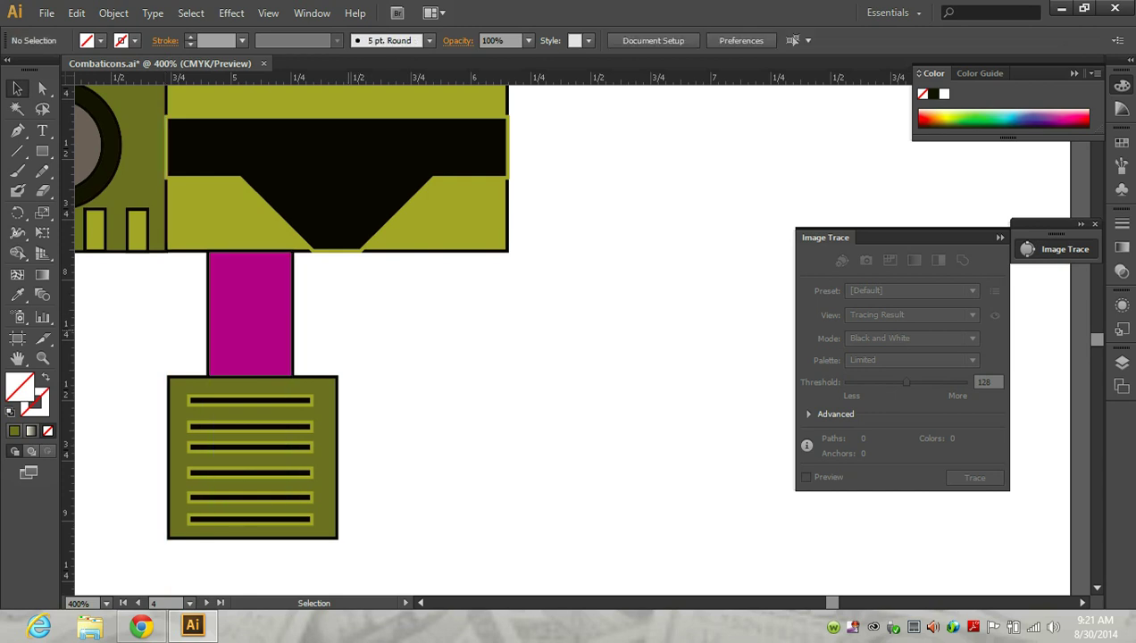
# Centre the foot under the magenta leg, nudge them right, and select leg, foot and stripes
pyautogui.moveTo(323, 328); pyautogui.dragTo(227, 469)
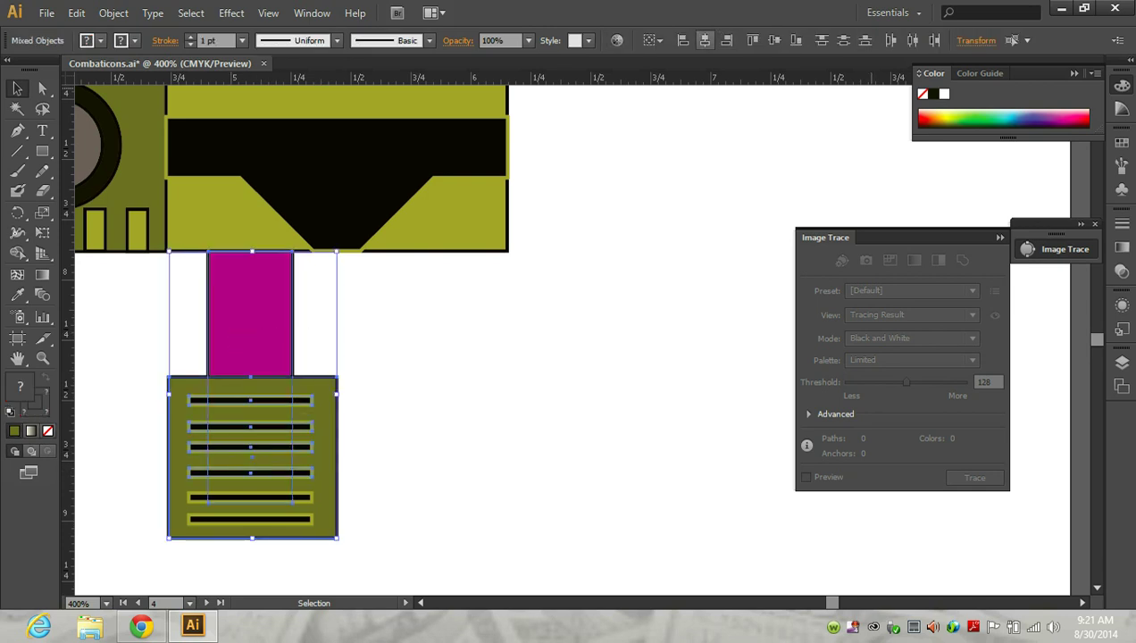
pyautogui.click(704, 40)
pyautogui.press('Right')
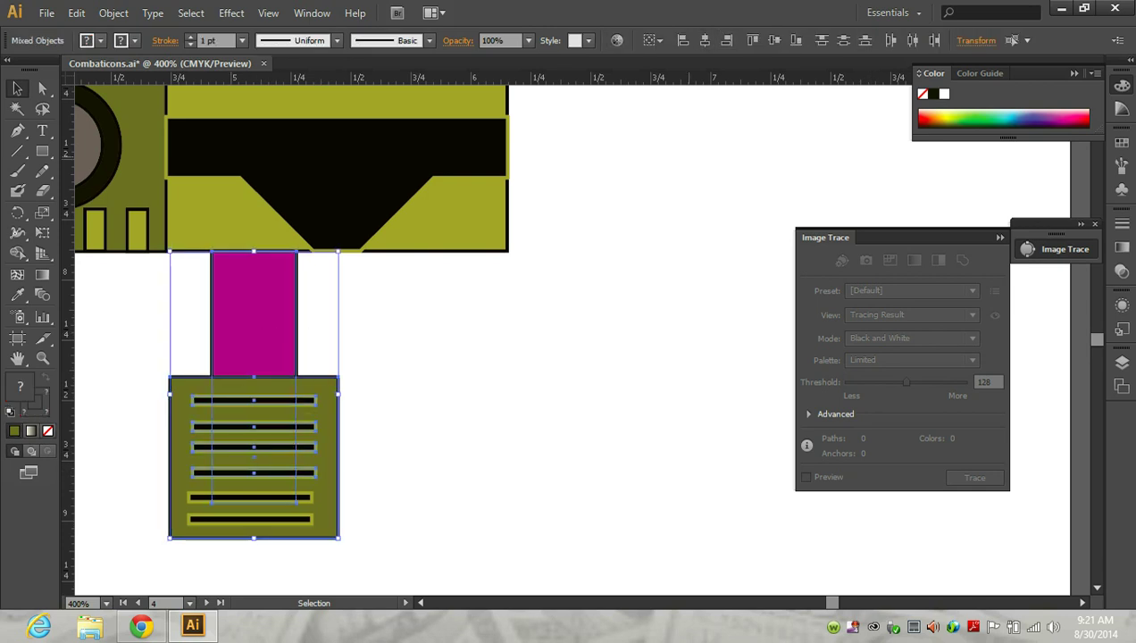
pyautogui.hotkey('ctrl', 'shift', 'a')
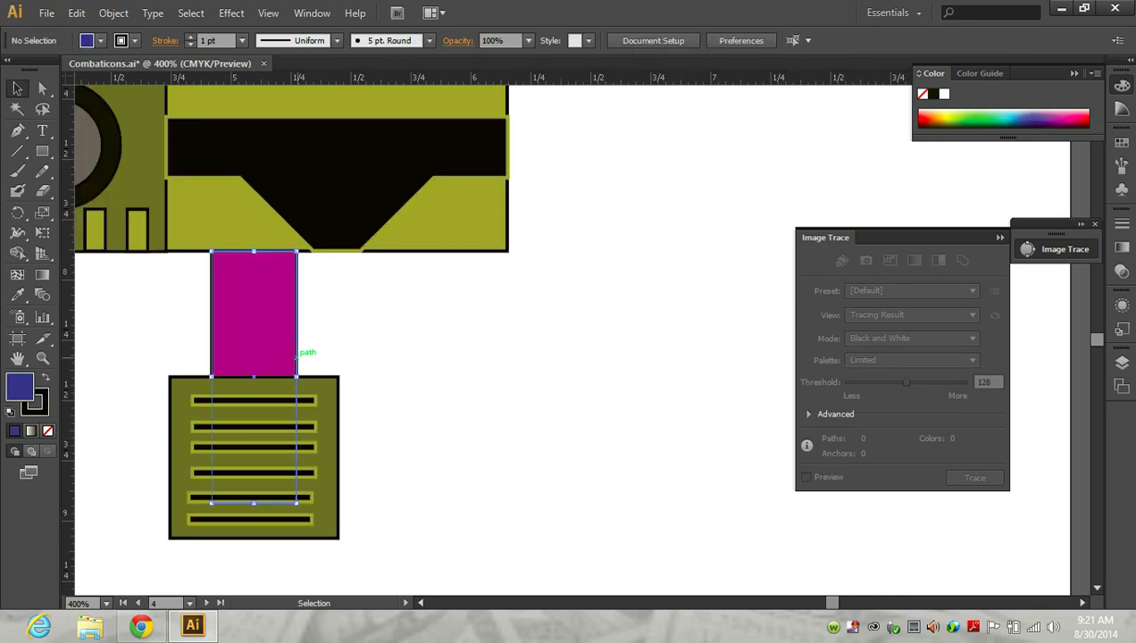
pyautogui.click(293, 348)
pyautogui.moveTo(357, 332); pyautogui.dragTo(211, 522)
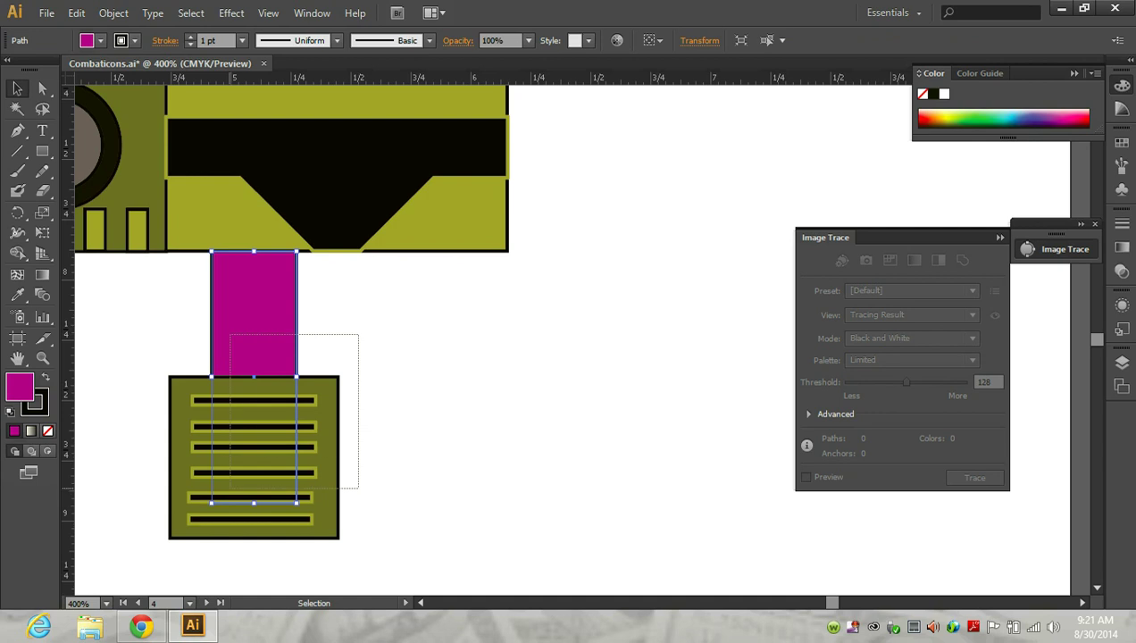
# Alt-drag a copy of the leg and foot to the right and nudge it up
pyautogui.moveTo(259, 398); pyautogui.dragTo(437, 397)
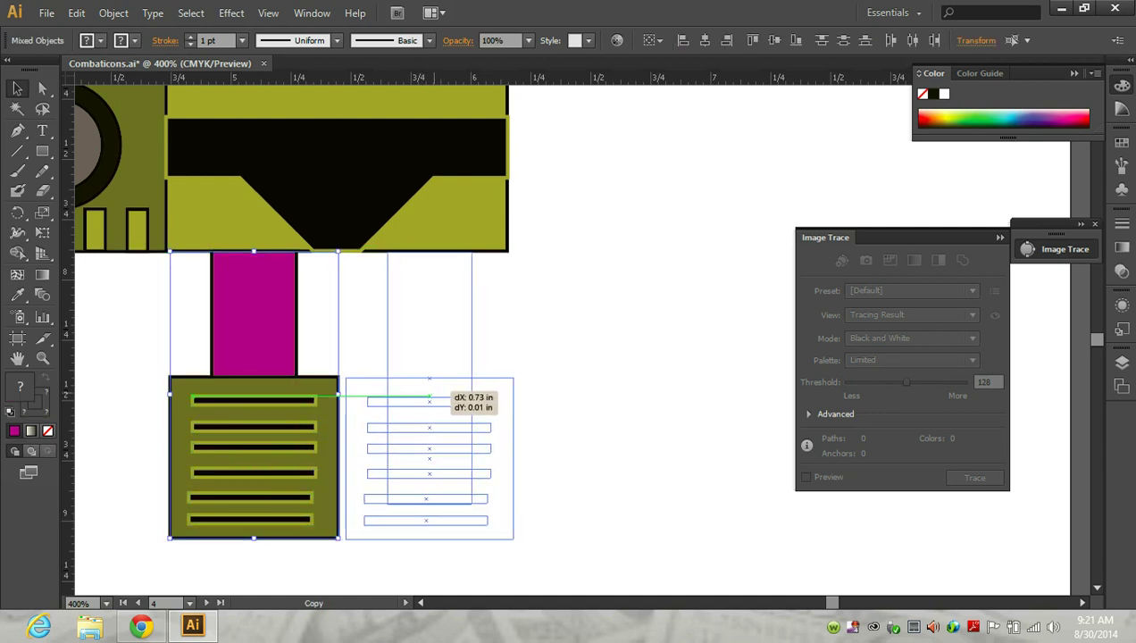
pyautogui.moveTo(437, 397); pyautogui.dragTo(421, 397)
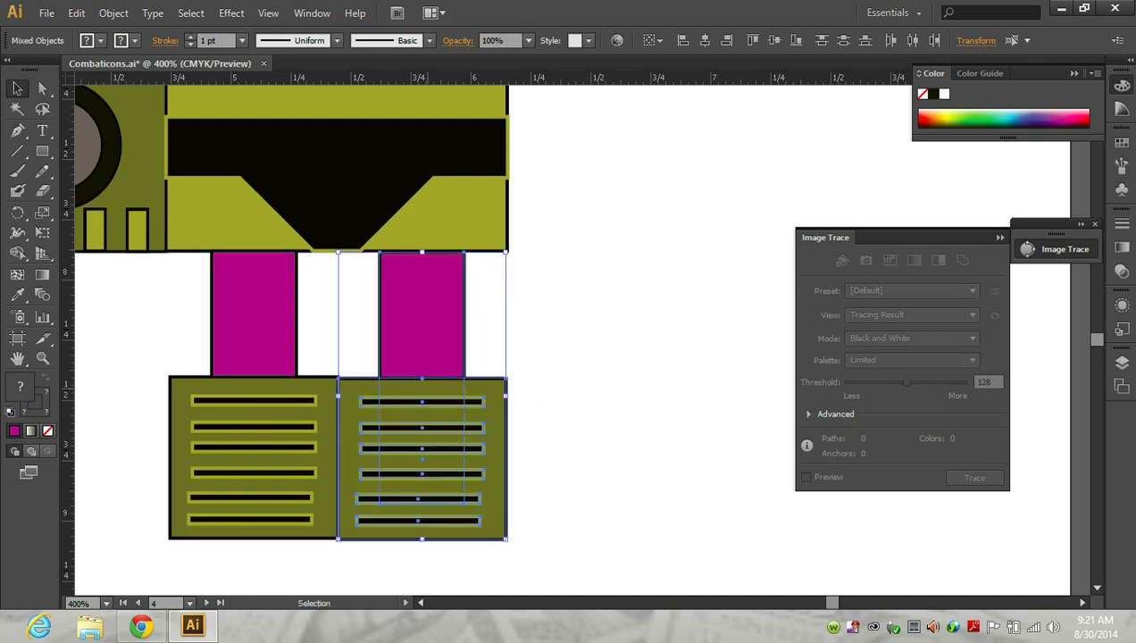
pyautogui.hotkey('ctrl', 'shift', 'a')
pyautogui.moveTo(528, 327); pyautogui.dragTo(390, 509)
pyautogui.press('Up')
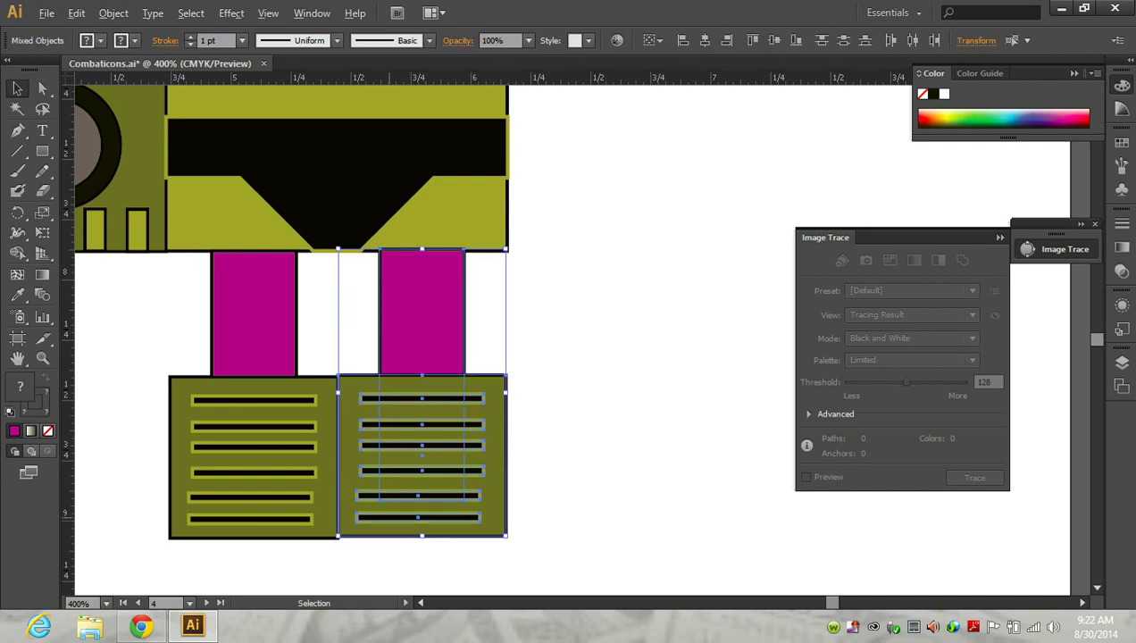
pyautogui.hotkey('ctrl', '=')
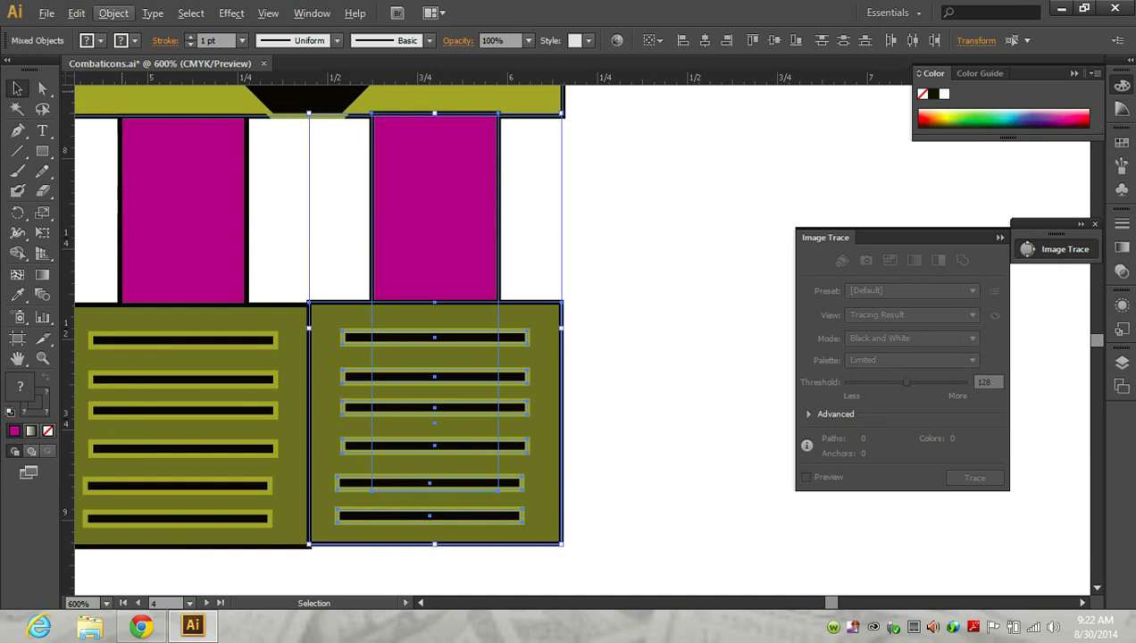
# Group the selected leg and foot, then delete the duplicated right leg and foot
pyautogui.click(114, 13)
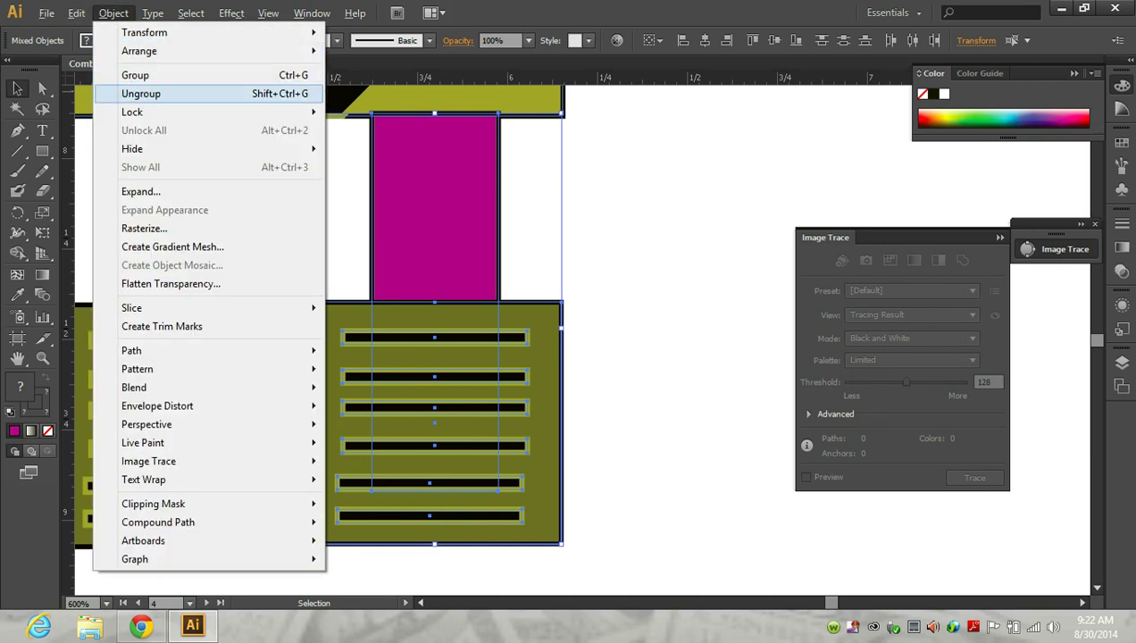
pyautogui.click(134, 75)
pyautogui.click(120, 252)
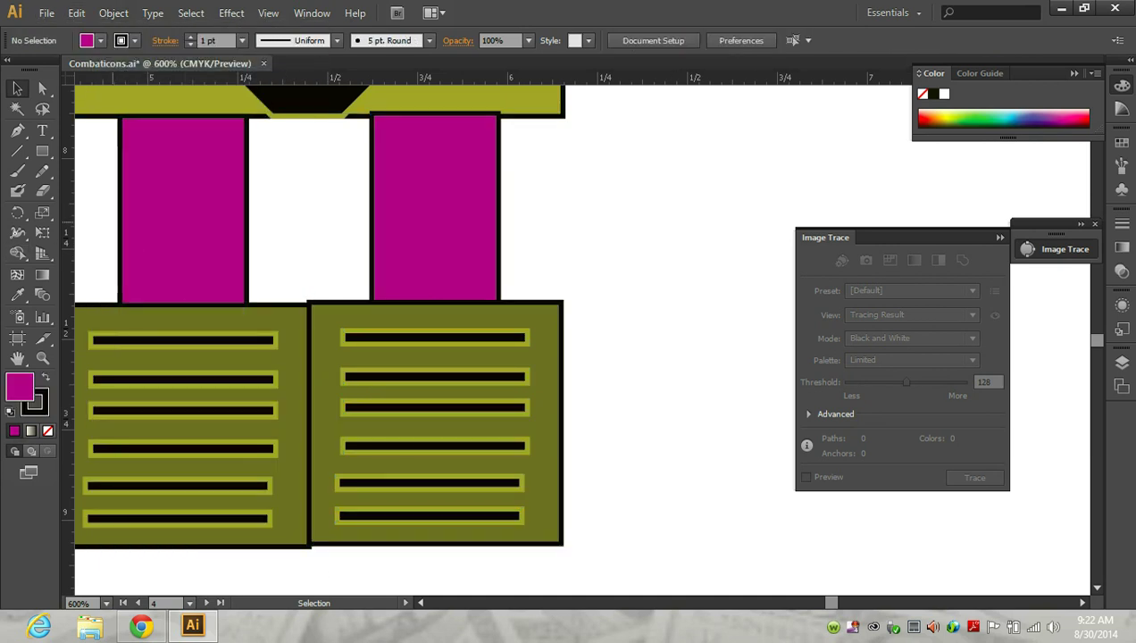
pyautogui.moveTo(93, 203); pyautogui.dragTo(179, 305)
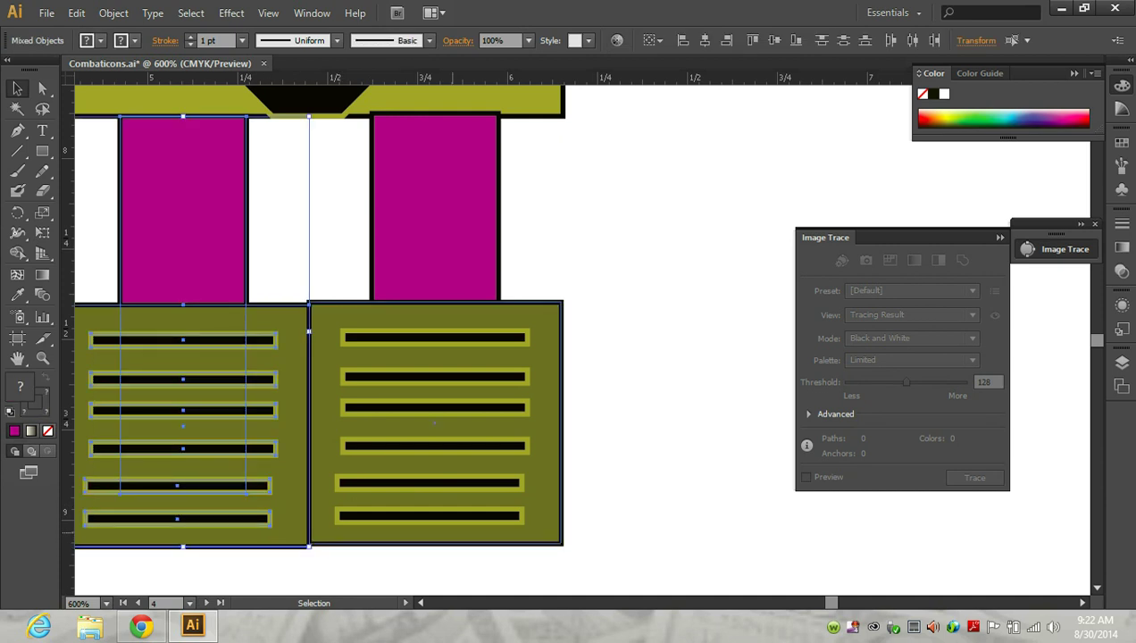
pyautogui.moveTo(543, 238); pyautogui.dragTo(467, 303)
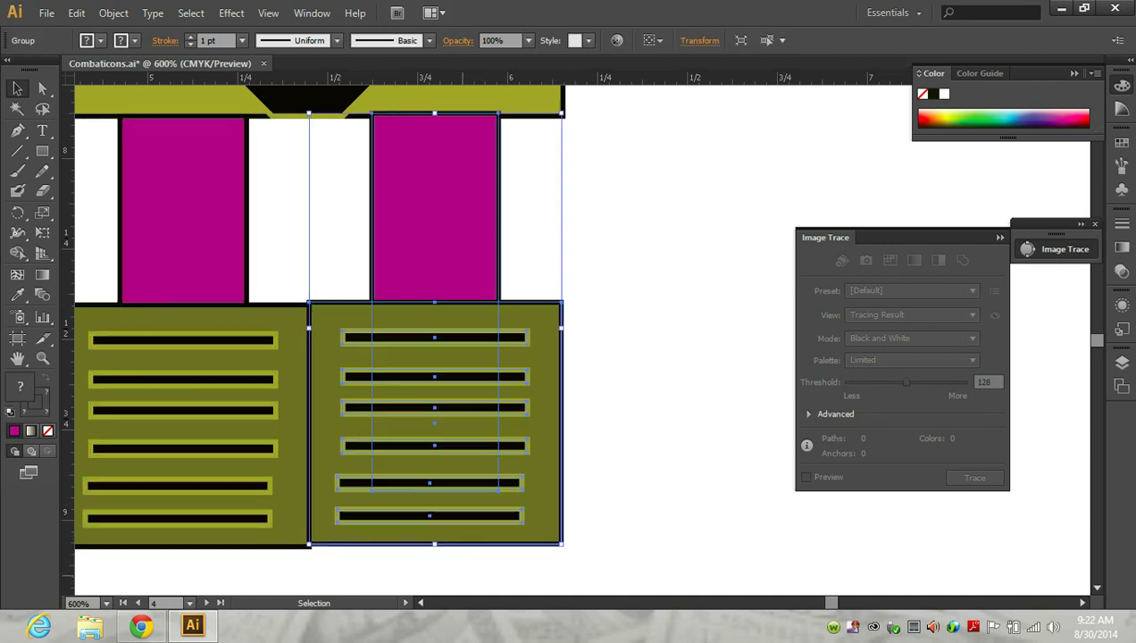
pyautogui.press('Delete')
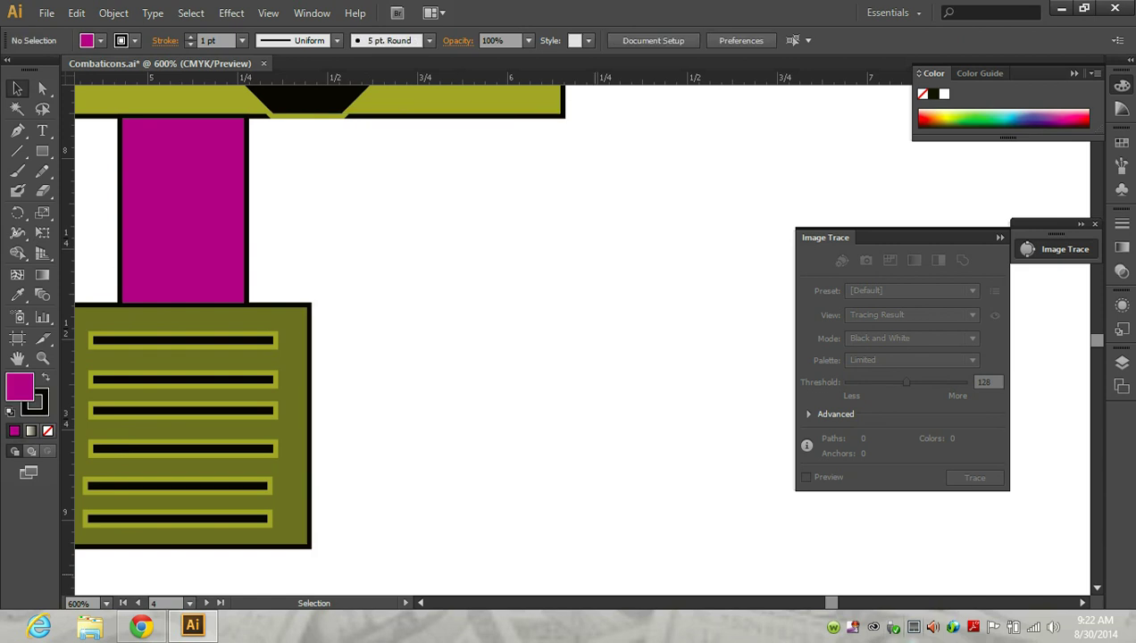
# Group then ungroup the remaining leg and foot, and select the foot box with its stripes
pyautogui.hscroll(-5, 487, 268)
pyautogui.moveTo(487, 223)
pyautogui.mouseDown()
pyautogui.moveTo(586, 488)
pyautogui.moveTo(622, 547)
pyautogui.mouseUp()
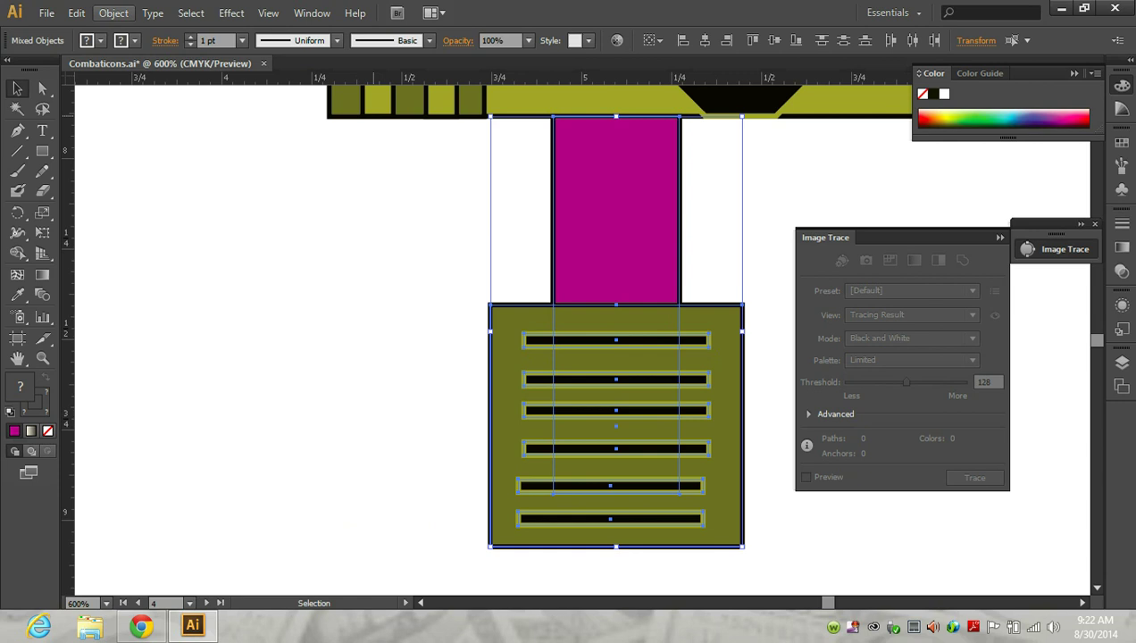
pyautogui.click(113, 12)
pyautogui.click(134, 74)
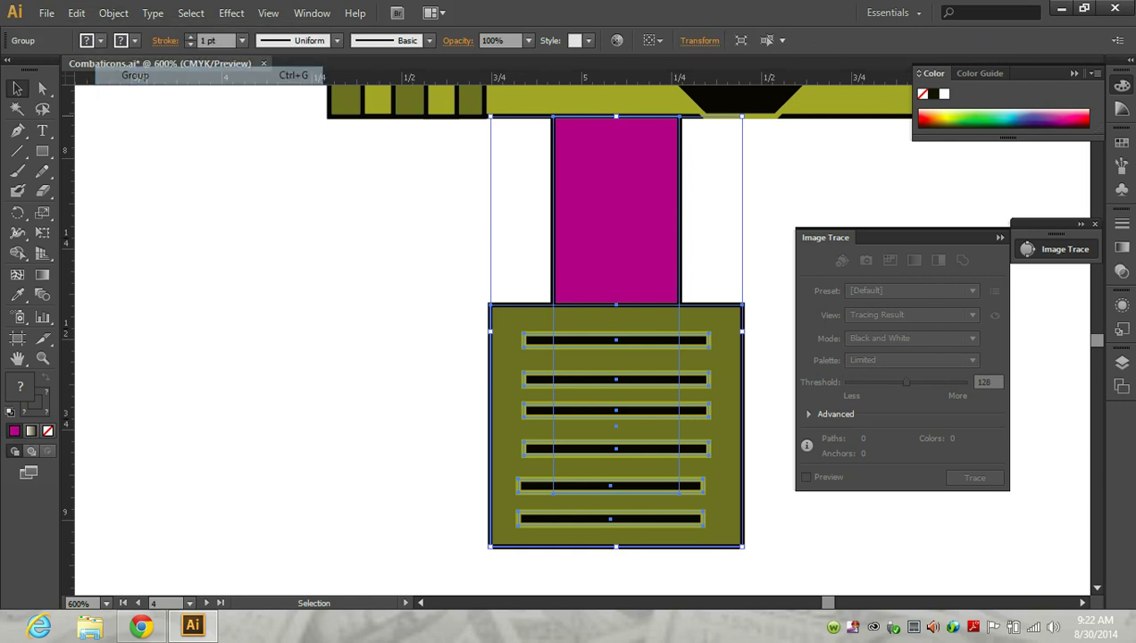
pyautogui.click(113, 12)
pyautogui.click(140, 93)
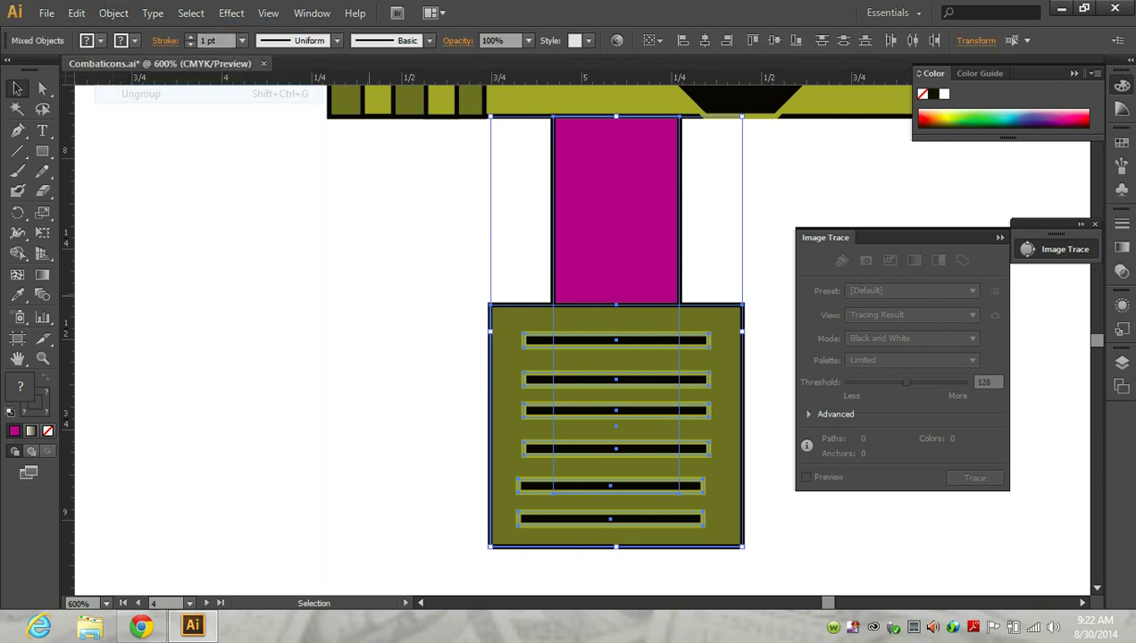
pyautogui.hotkey('ctrl', 'shift', 'a')
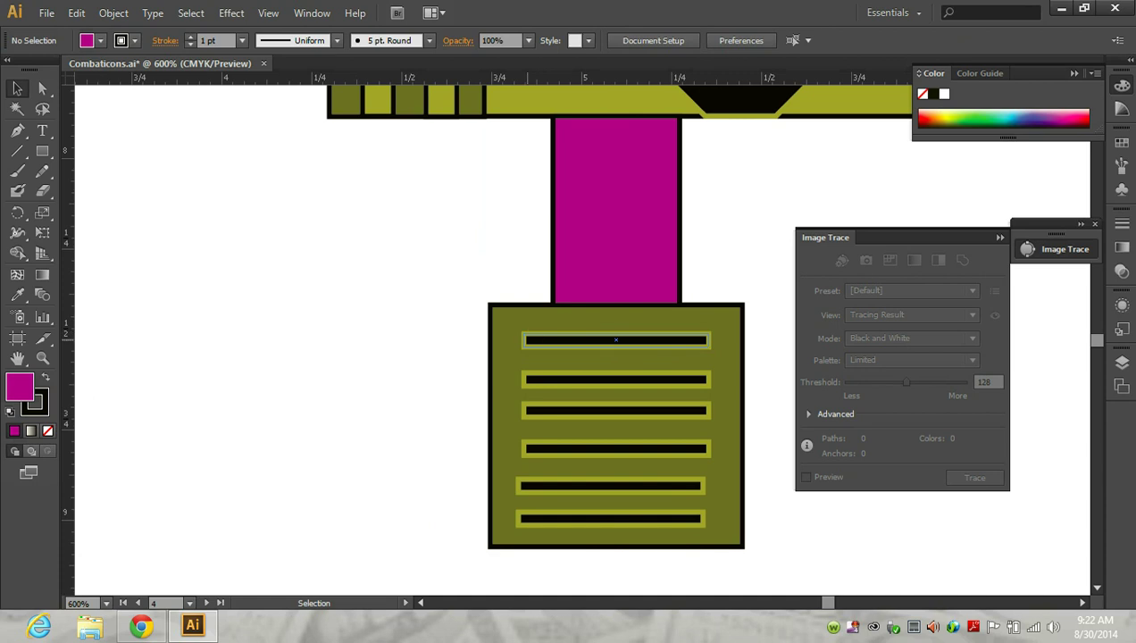
pyautogui.moveTo(468, 289); pyautogui.dragTo(540, 547)
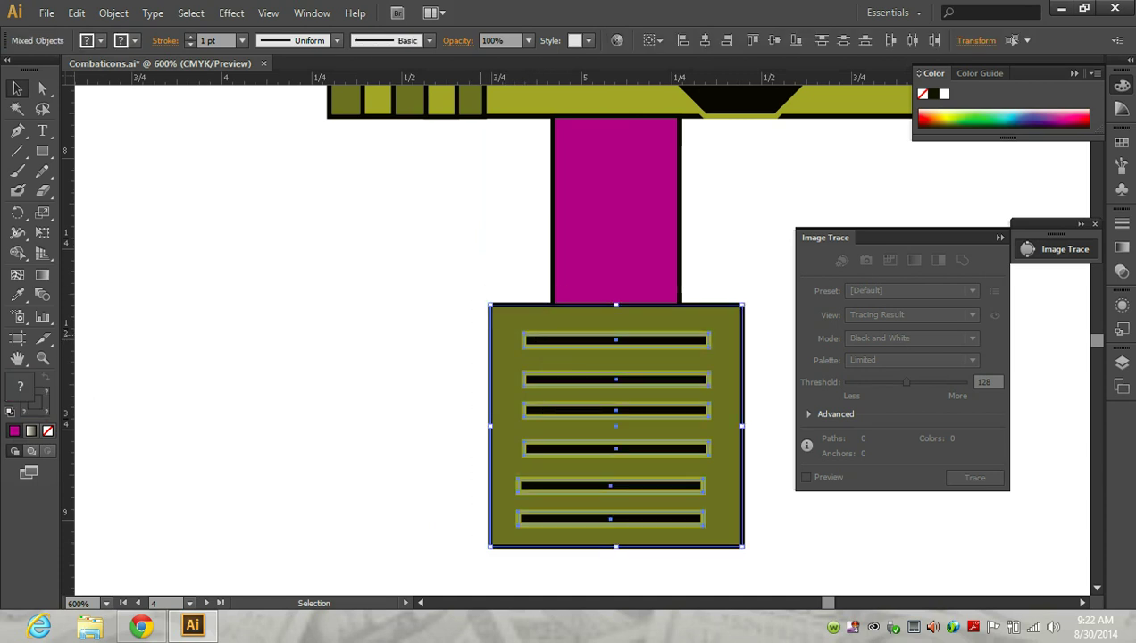
# Left-align the six black vent stripes and horizontally centre the olive foot box on them
pyautogui.keyDown('shift'); pyautogui.click(491, 336); pyautogui.keyUp('shift')
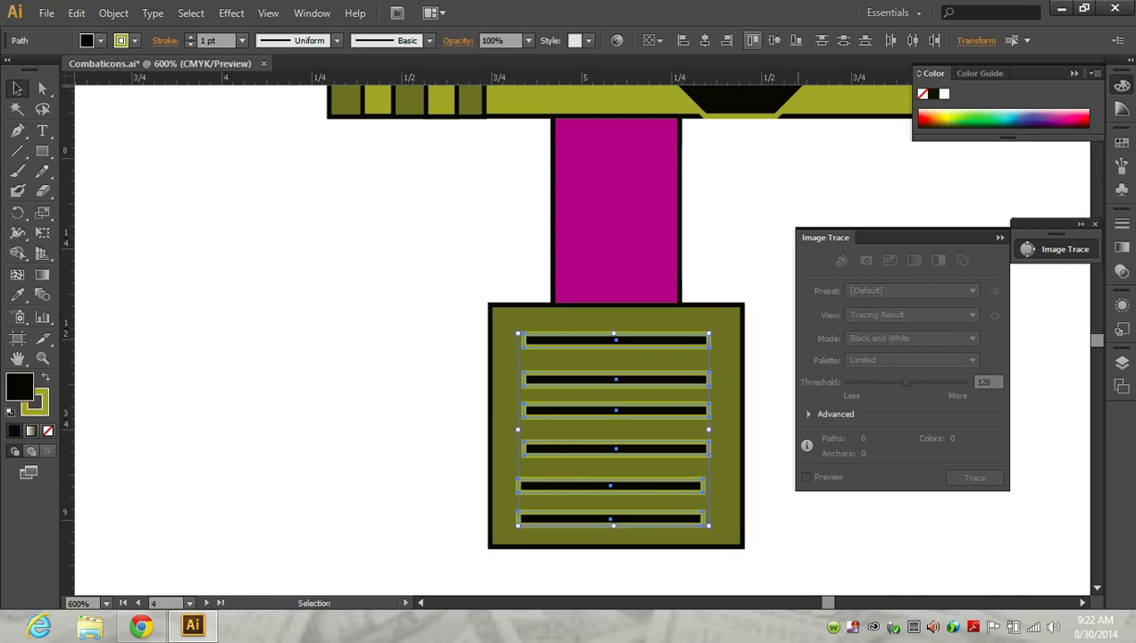
pyautogui.click(683, 40)
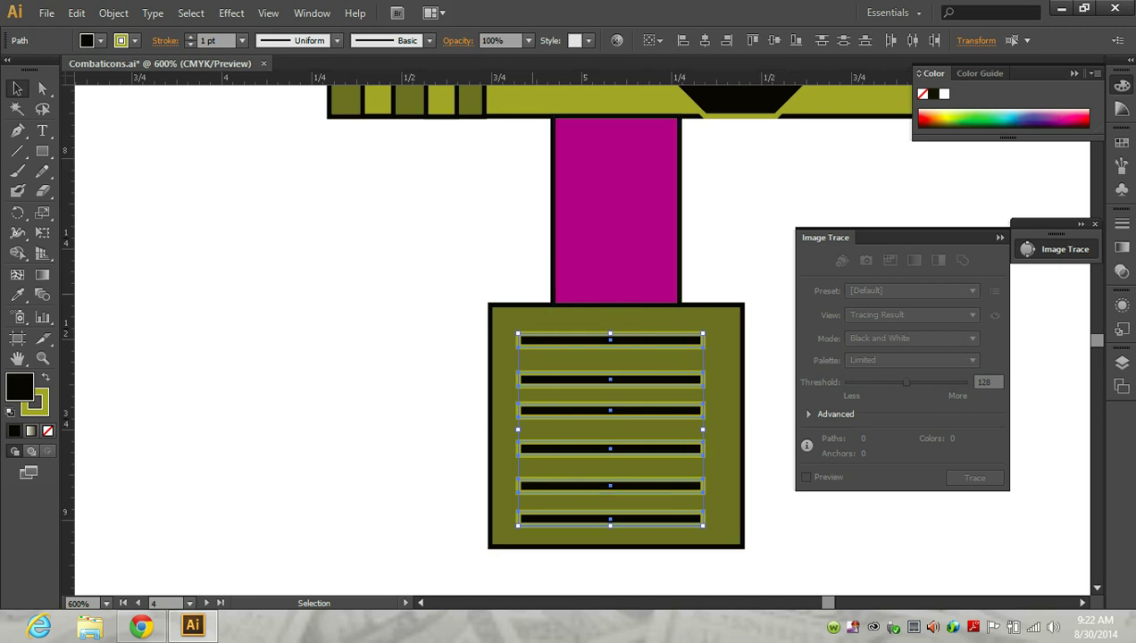
pyautogui.keyDown('shift'); pyautogui.click(491, 331); pyautogui.keyUp('shift')
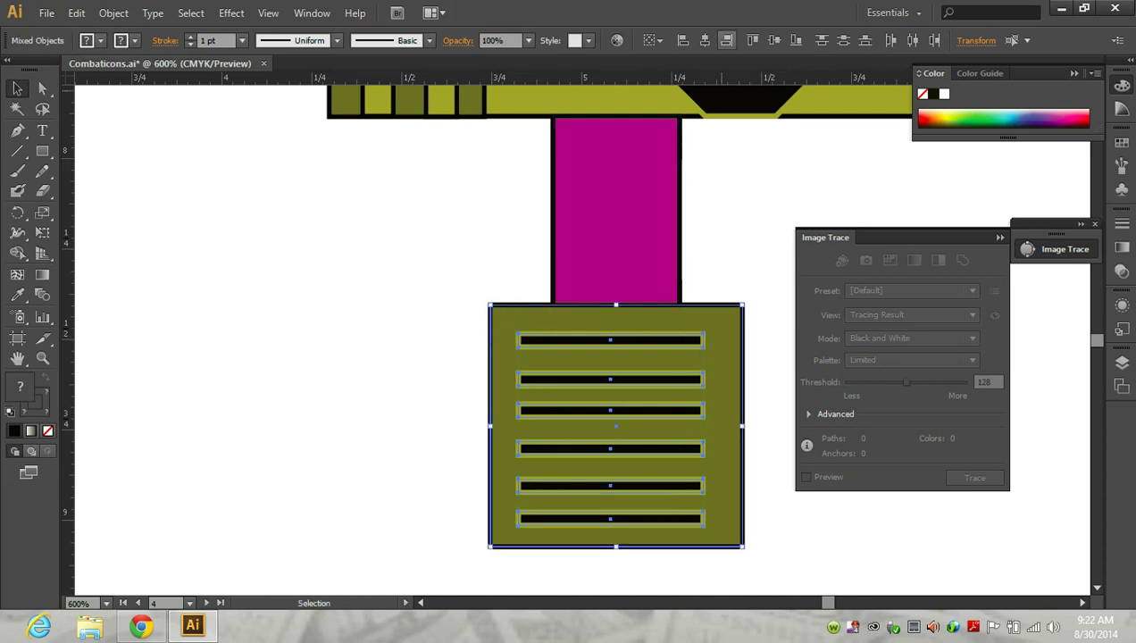
pyautogui.click(704, 40)
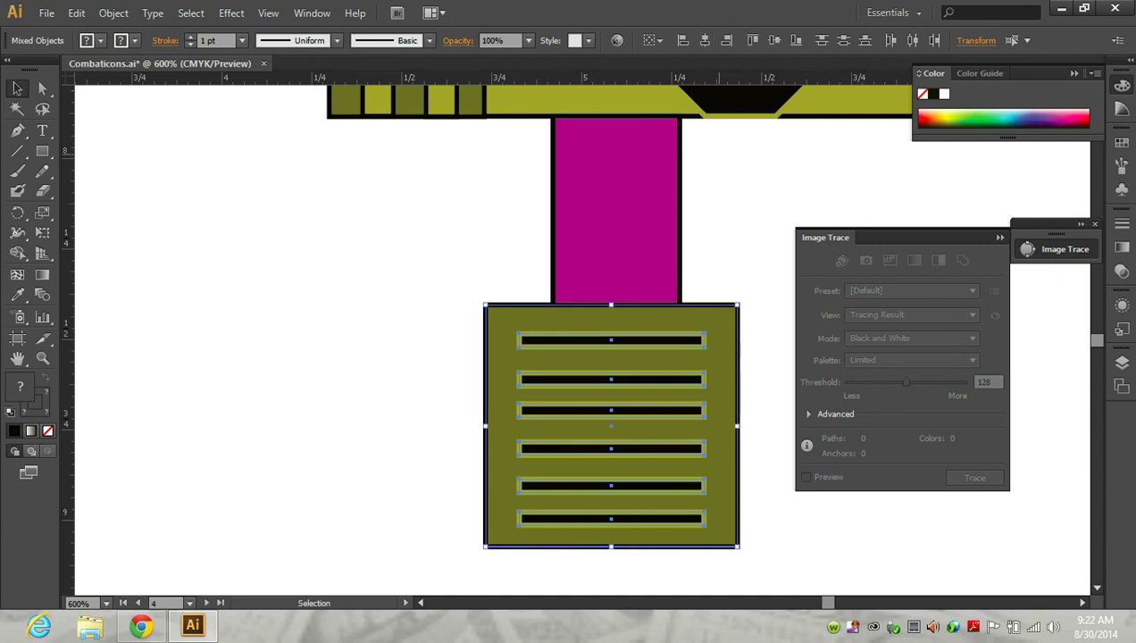
# Group the magenta leg with its striped foot as one object
pyautogui.moveTo(479, 223); pyautogui.dragTo(608, 571)
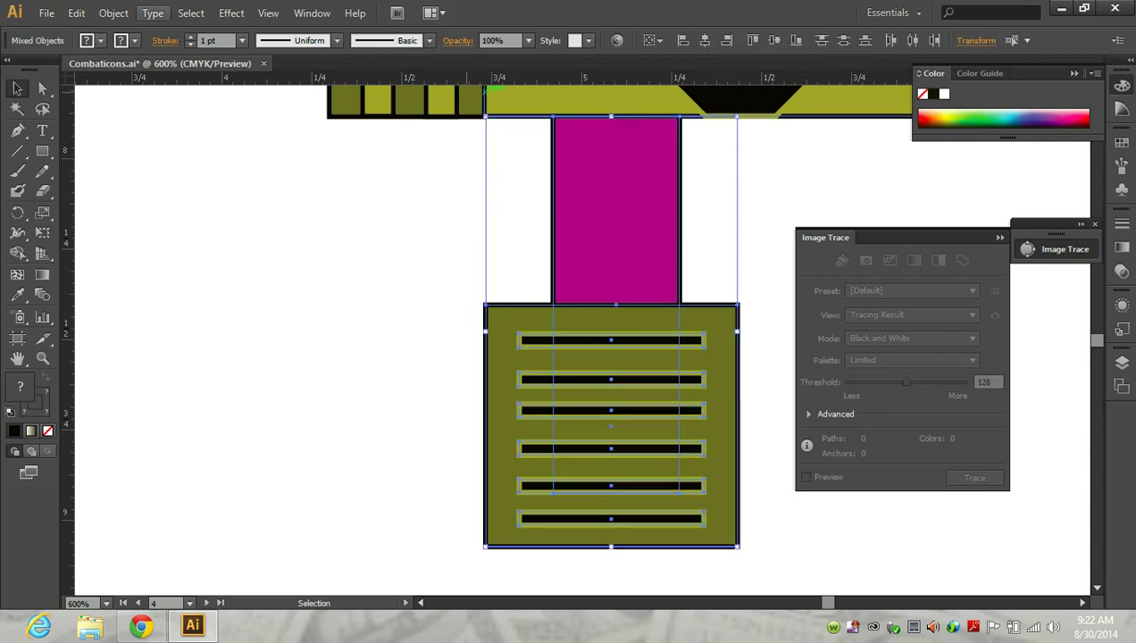
pyautogui.click(113, 13)
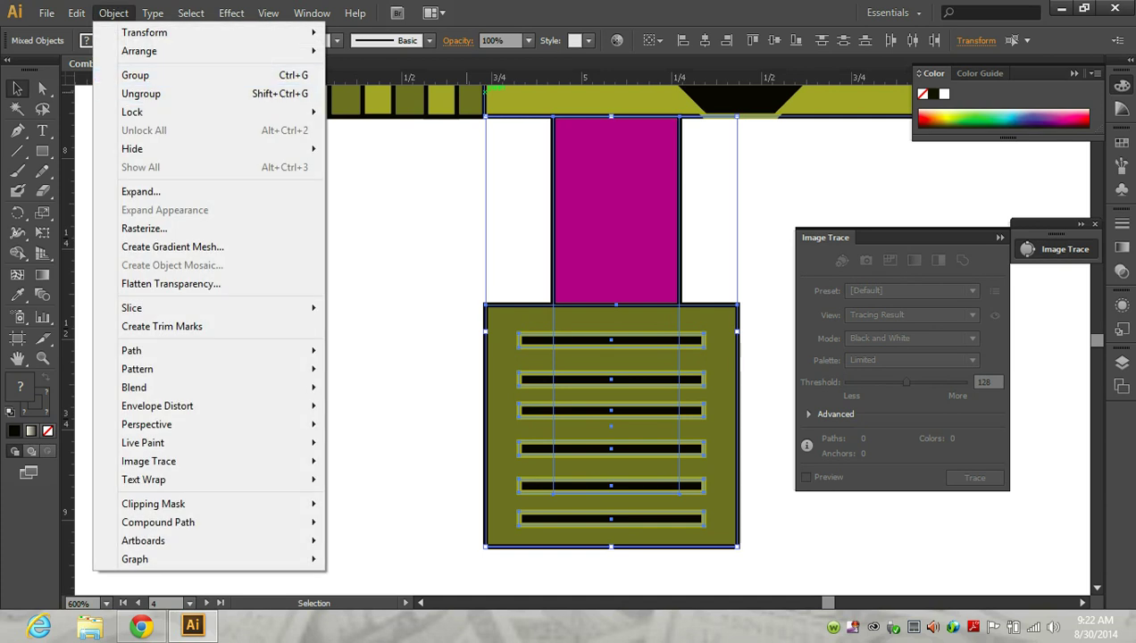
pyautogui.click(134, 75)
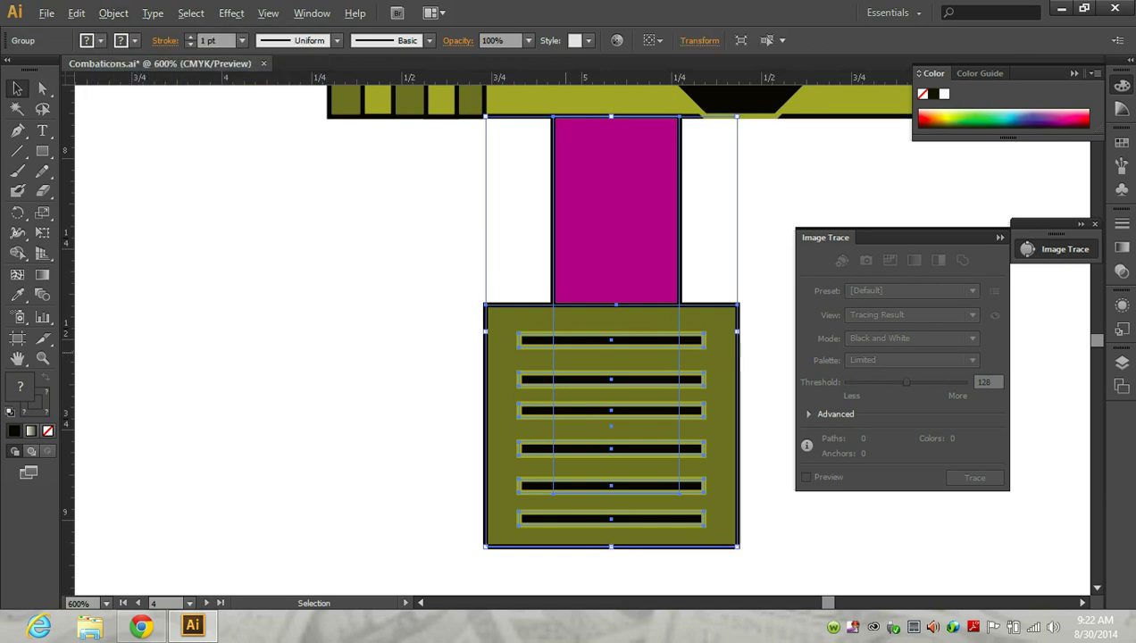
pyautogui.hotkey('ctrl', '-')
# Alt-drag a copy of the grouped leg and striped foot to the right of the original
pyautogui.hscroll(3, 581, 335)
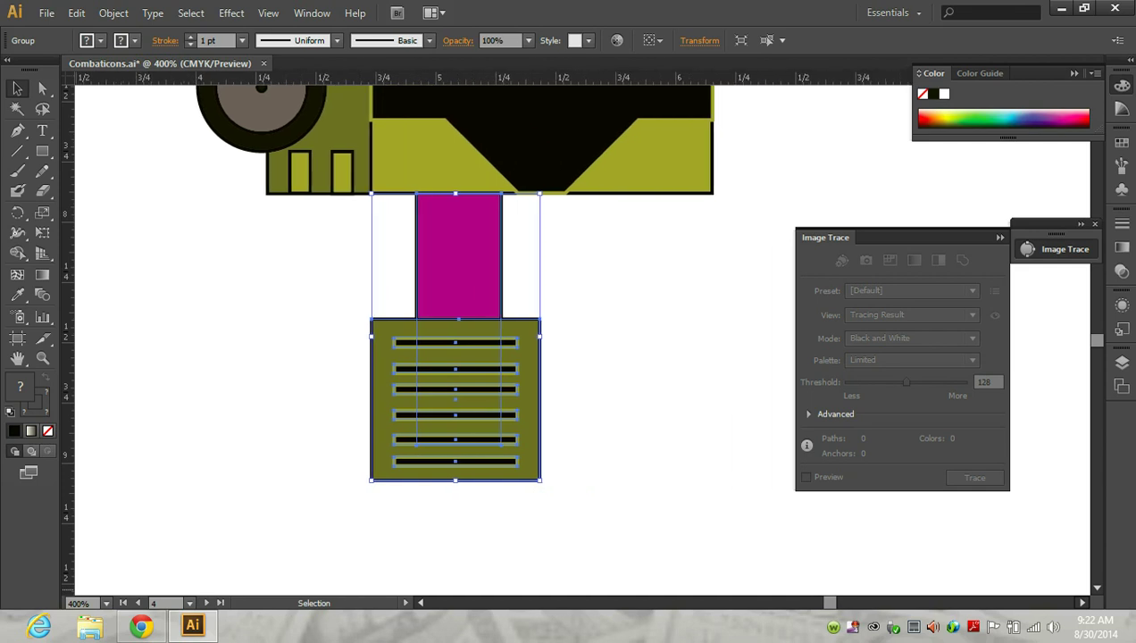
pyautogui.hscroll(1, 580, 334)
pyautogui.moveTo(435, 341)
pyautogui.mouseDown()
pyautogui.moveTo(620, 342)
pyautogui.moveTo(608, 340)
pyautogui.mouseUp()
pyautogui.click(720, 343)
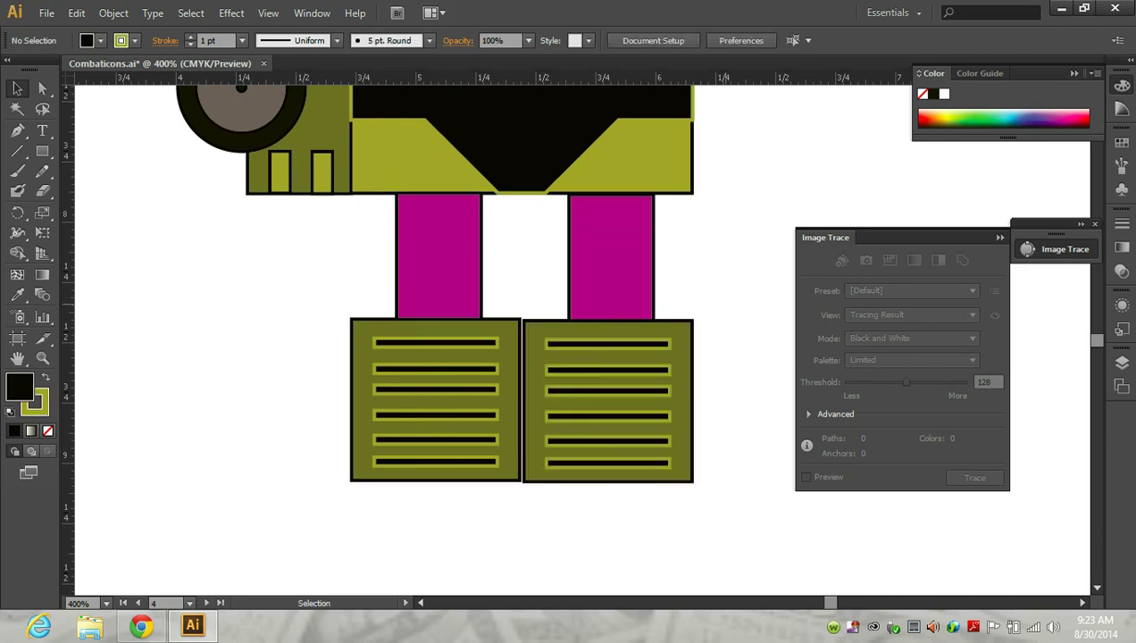
pyautogui.moveTo(324, 280)
pyautogui.mouseDown()
pyautogui.moveTo(573, 526)
pyautogui.moveTo(696, 513)
pyautogui.mouseUp()
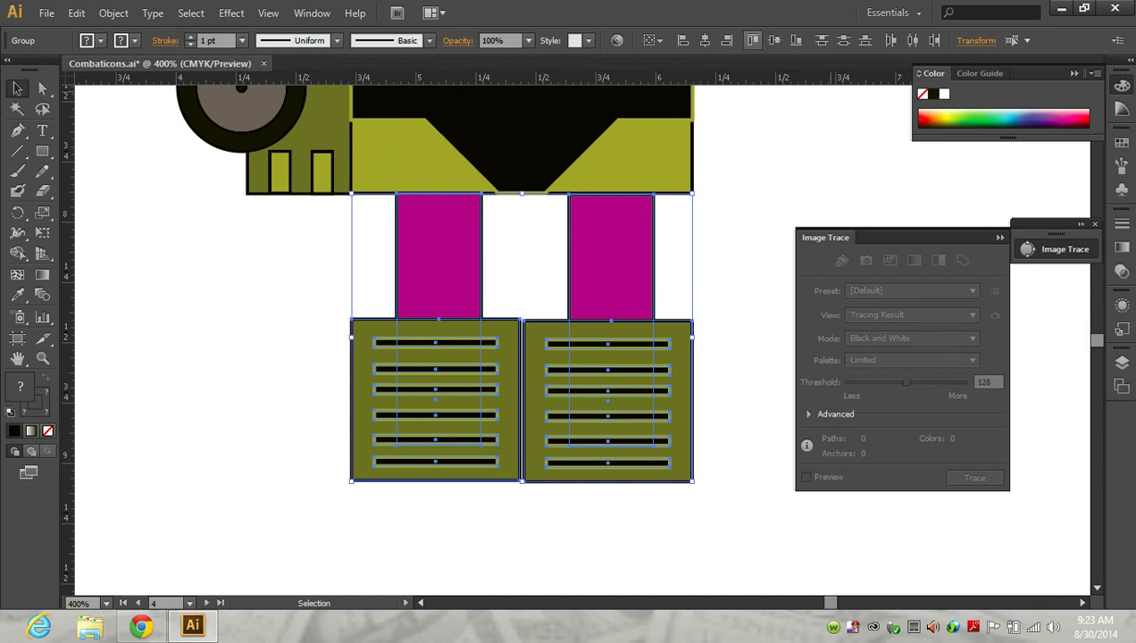
pyautogui.click(825, 222)
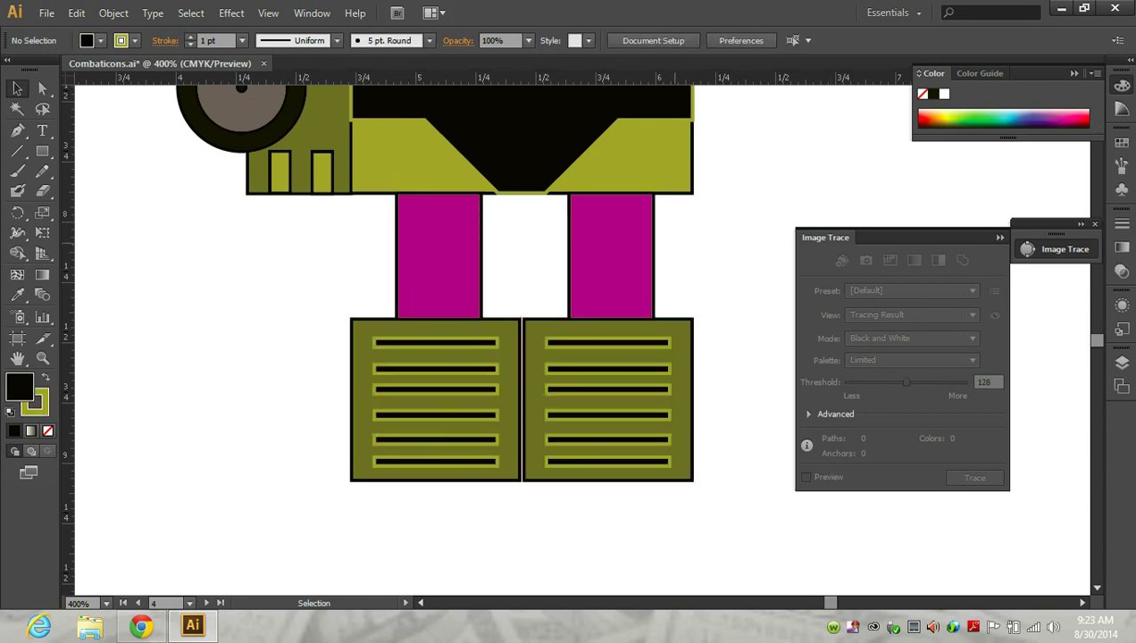
# Duplicate the left olive wheel panel and its black rectangle onto the torso's right side
pyautogui.scroll(-2, 679, 268)
pyautogui.scroll(-1, 679, 268)
pyautogui.scroll(1, 683, 232)
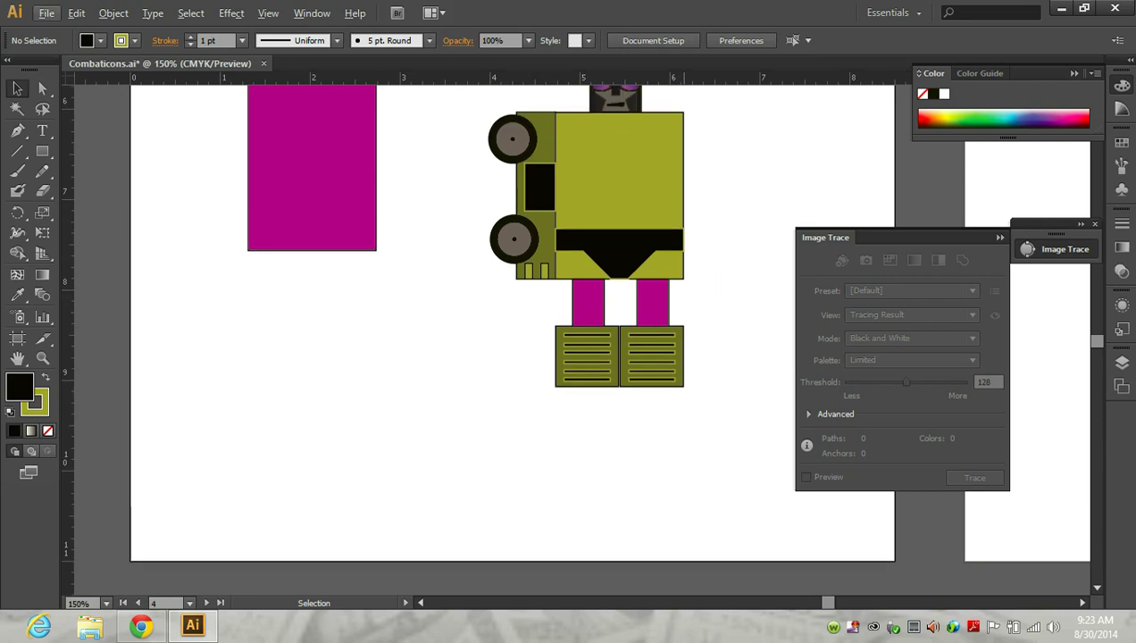
pyautogui.scroll(2, 683, 232)
pyautogui.moveTo(494, 182); pyautogui.dragTo(530, 376)
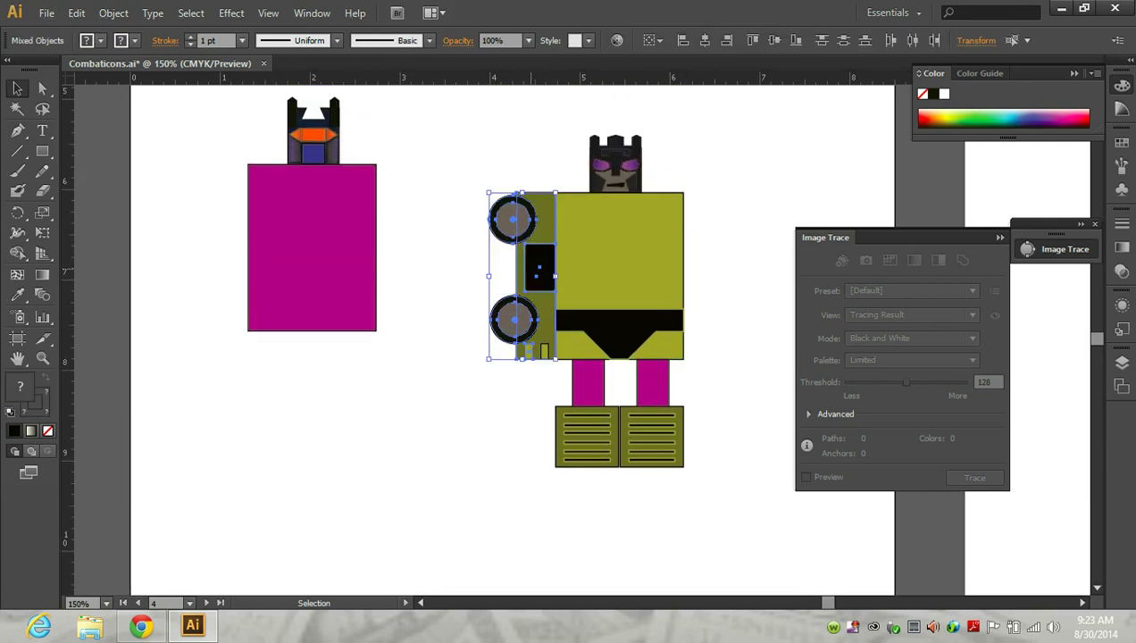
pyautogui.moveTo(527, 268); pyautogui.dragTo(735, 268)
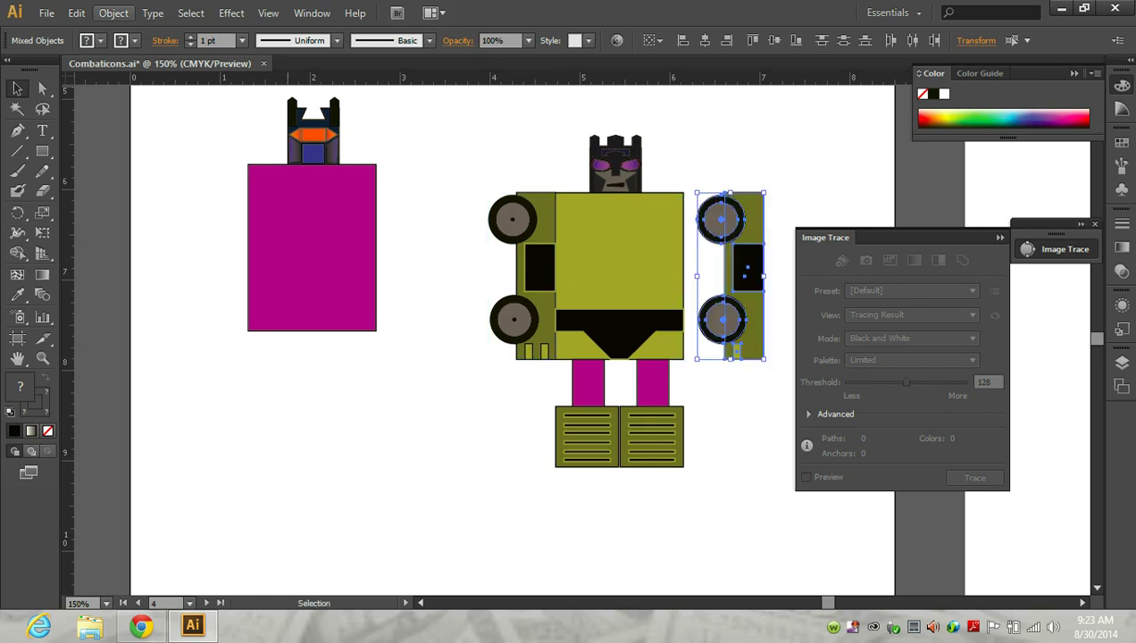
pyautogui.click(113, 13)
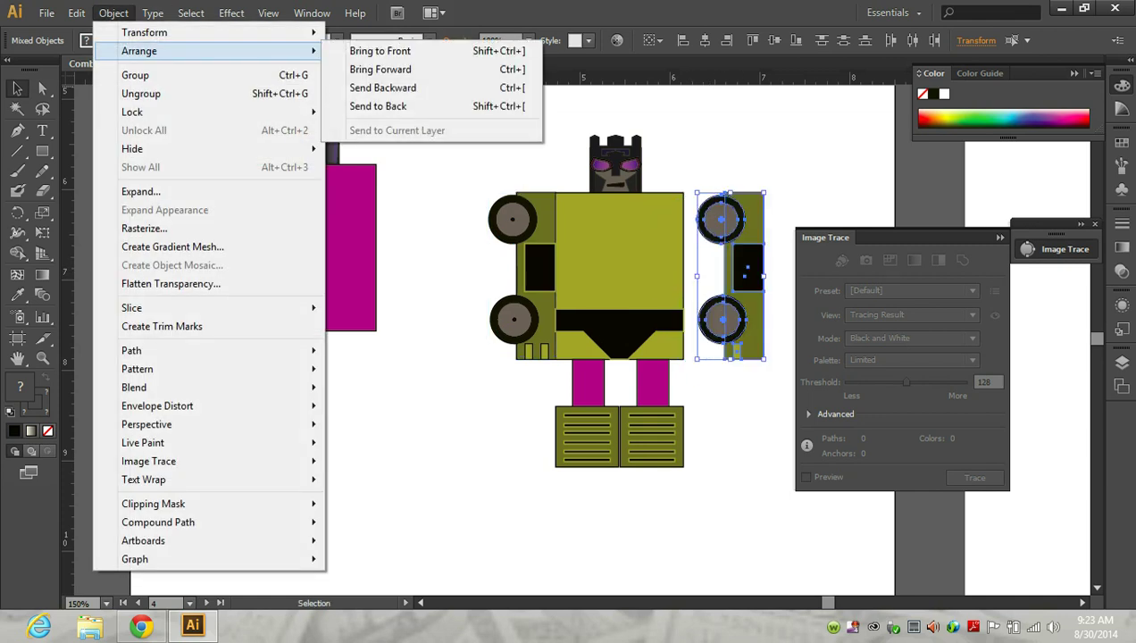